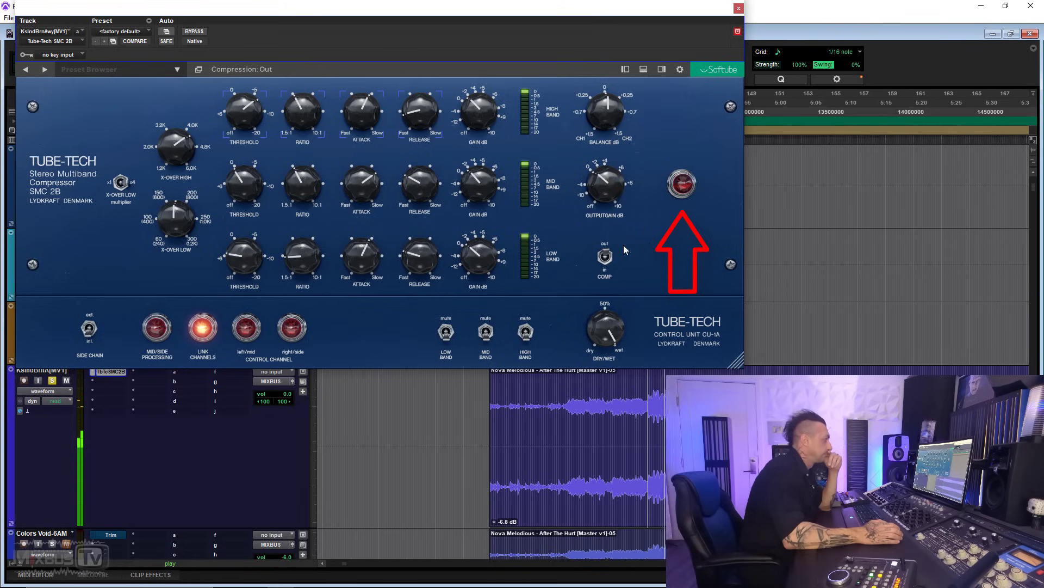
# - Switch the multiband compression in and set the mid-band ratio to 2.2:1
pyautogui.click(601, 258)
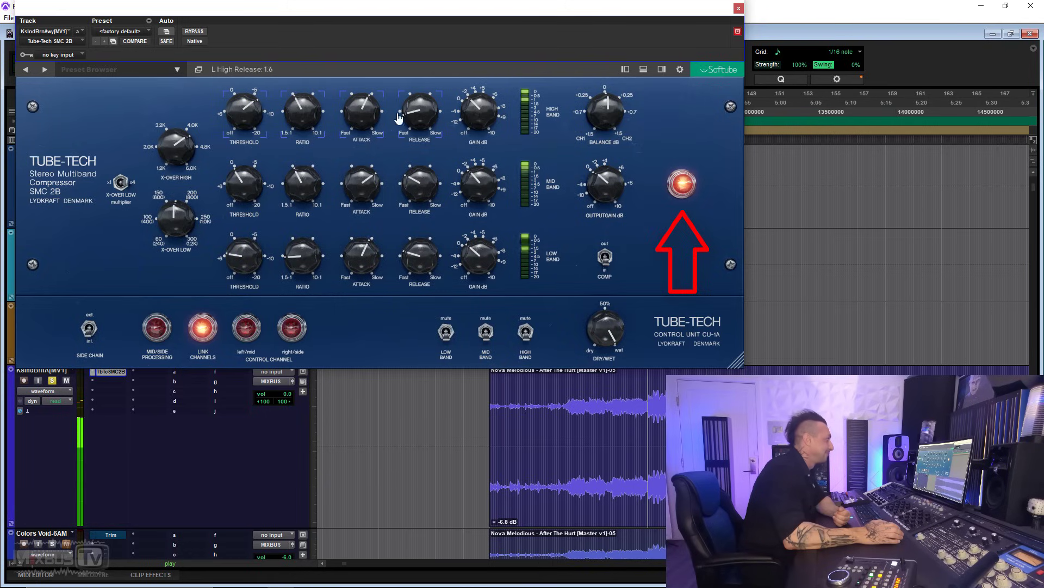
pyautogui.moveTo(313, 117); pyautogui.dragTo(311, 123)
pyautogui.moveTo(309, 170); pyautogui.dragTo(307, 176)
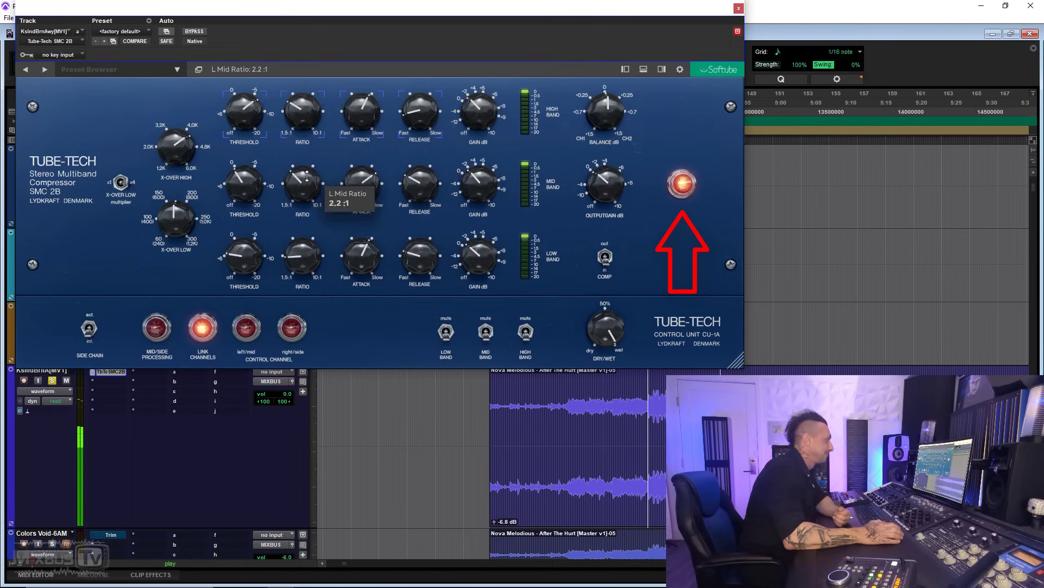
# - Compare the track with the multiband compression repeatedly switched out and in, and stop playback with it in
pyautogui.click(615, 273)
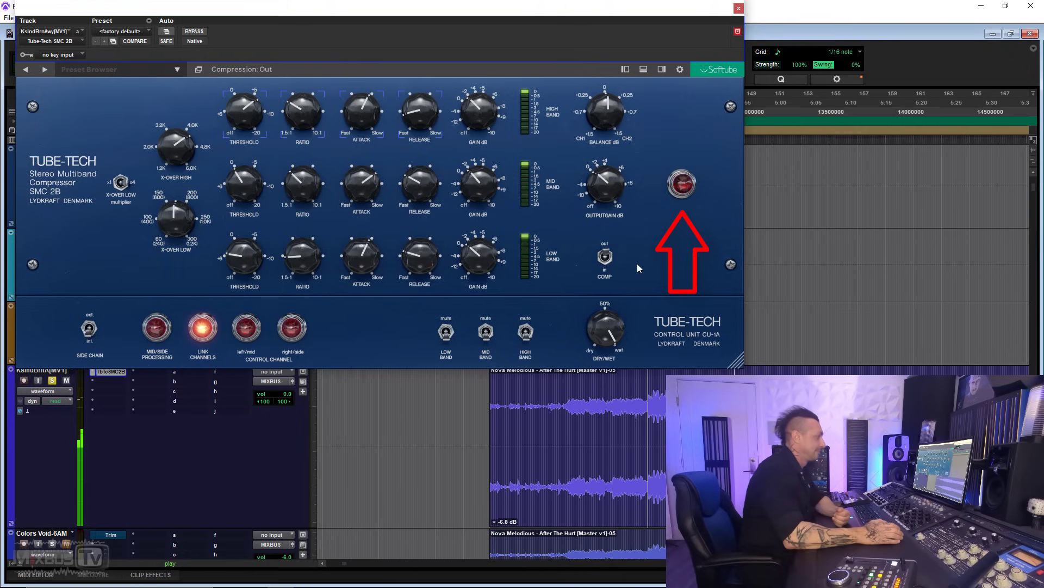
pyautogui.click(607, 260)
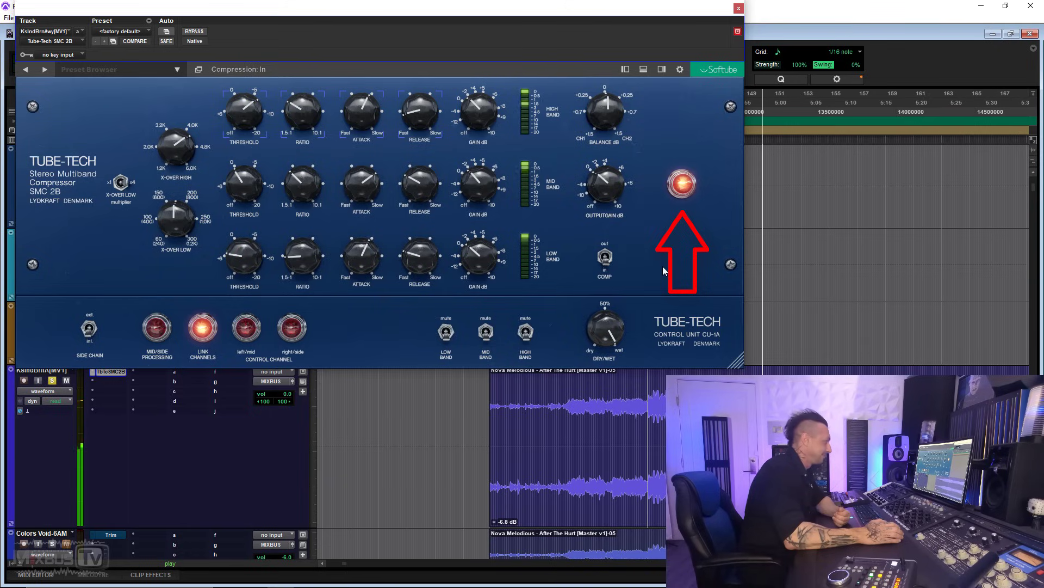
pyautogui.click(605, 258)
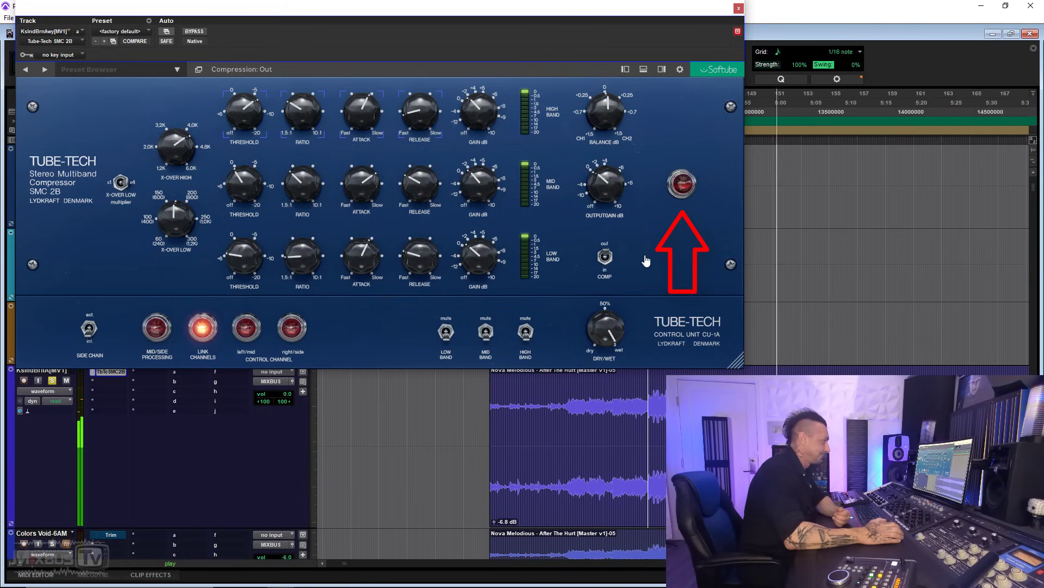
pyautogui.click(606, 257)
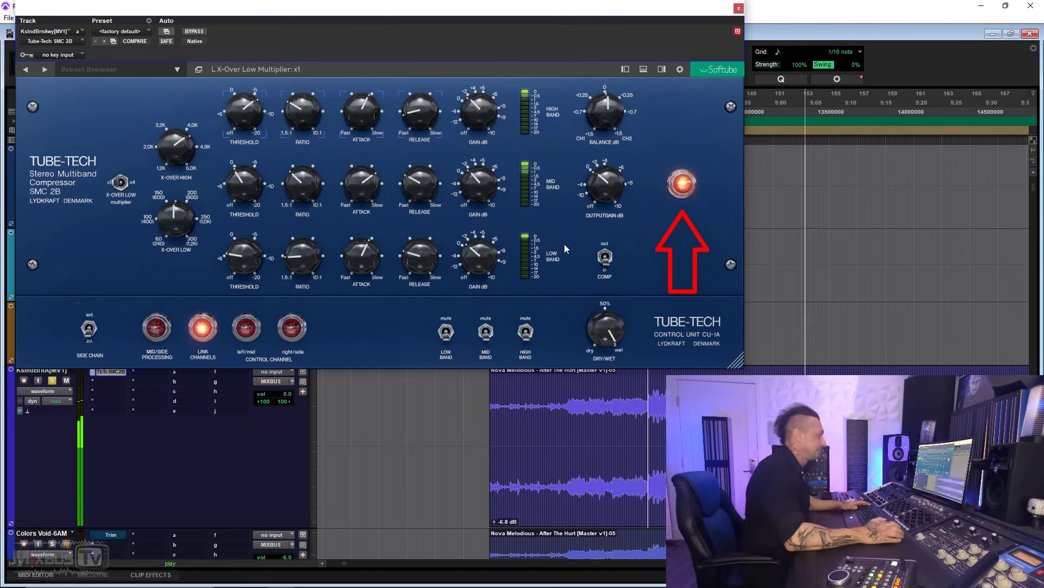
pyautogui.click(608, 260)
pyautogui.click(608, 261)
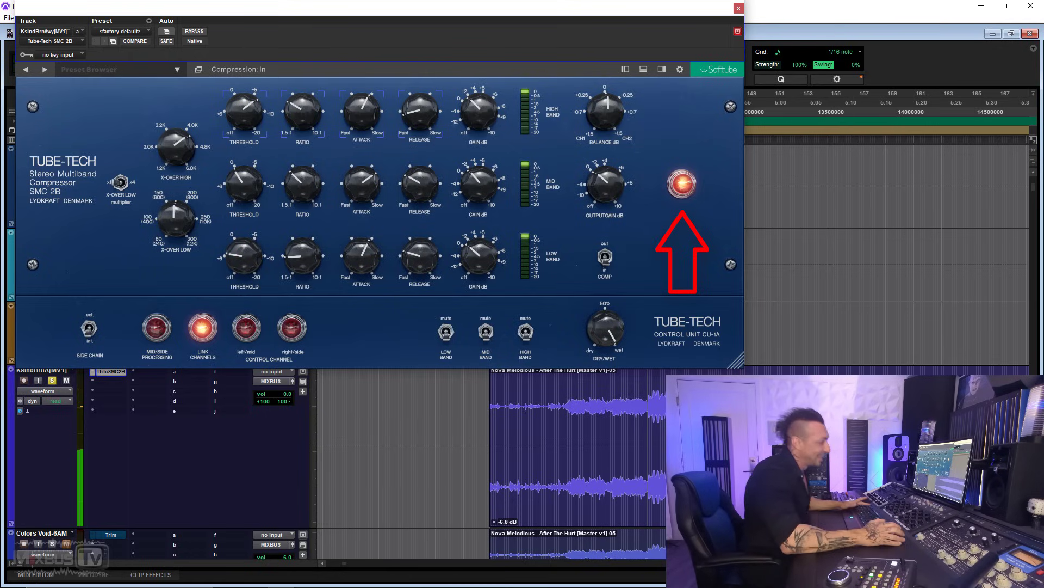
pyautogui.press('space')
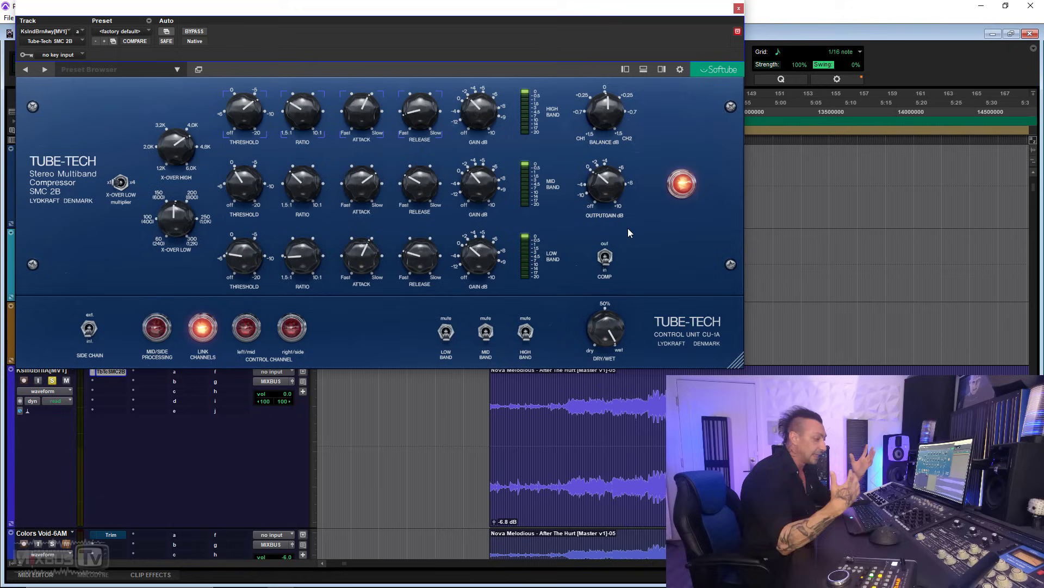
# - Resume playback and compare the track with the compression out and back in
pyautogui.moveTo(372, 261)
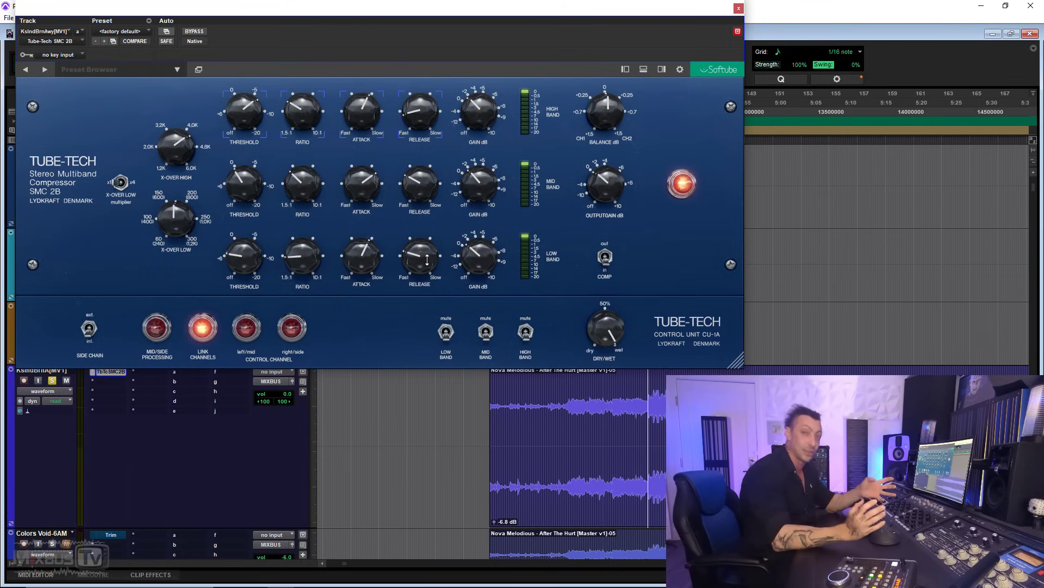
pyautogui.press('space')
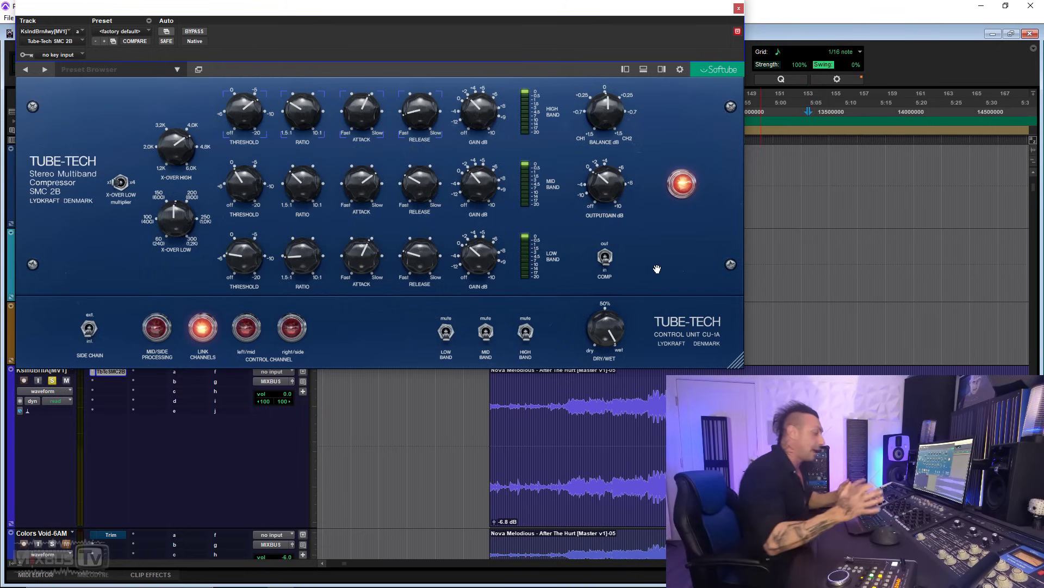
pyautogui.click(615, 257)
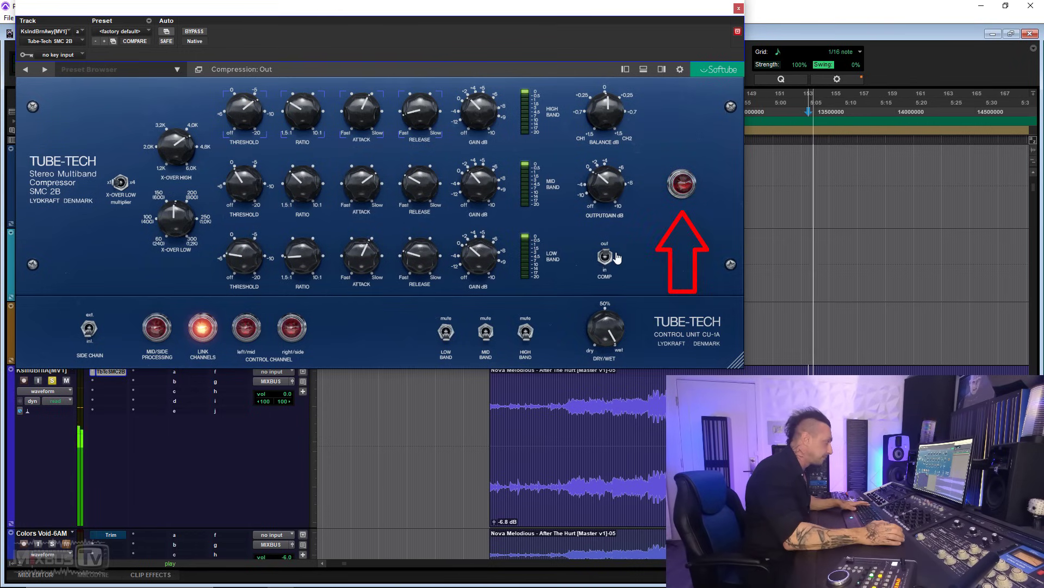
pyautogui.click(606, 257)
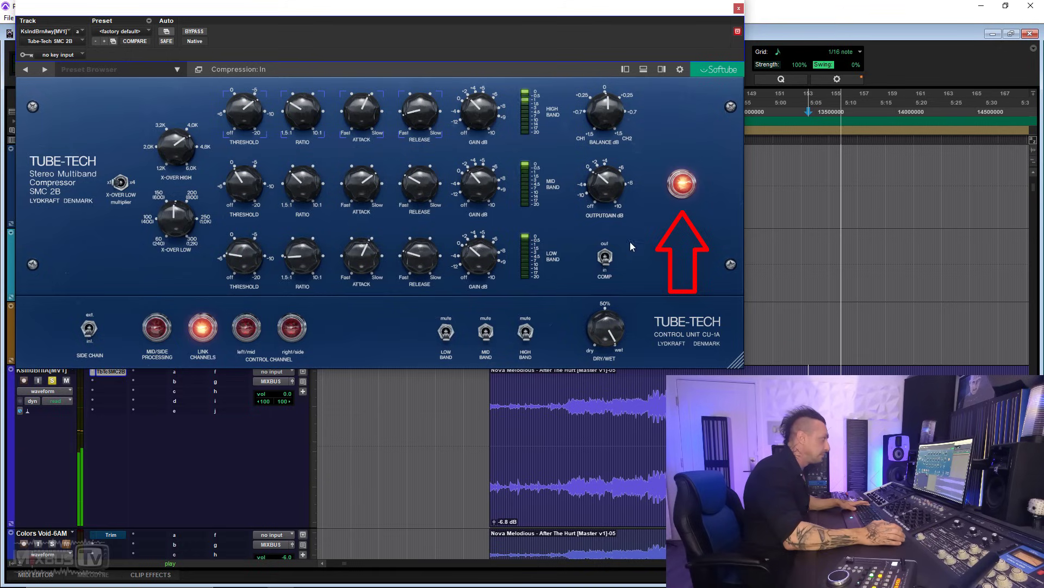
# - Set the mid-band gain to 1.1 dB and check the result against the uncompressed signal
pyautogui.moveTo(474, 184)
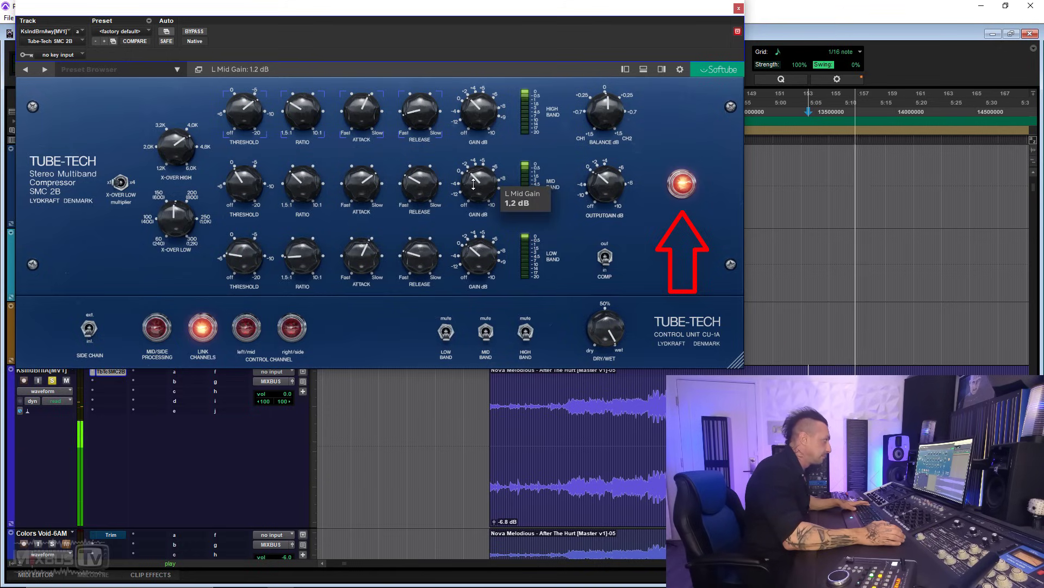
pyautogui.scroll(-1, 473, 184)
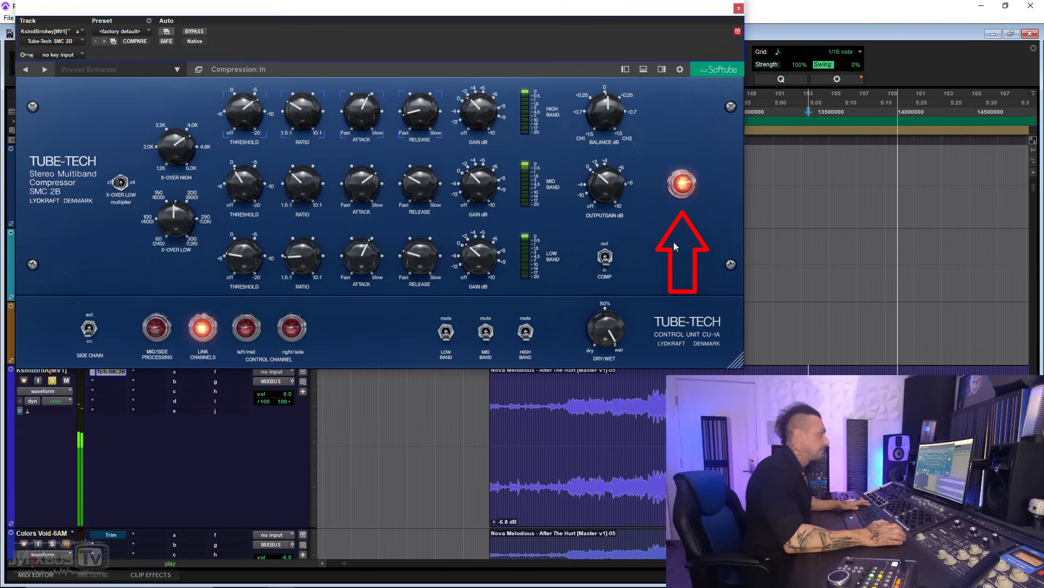
pyautogui.click(606, 260)
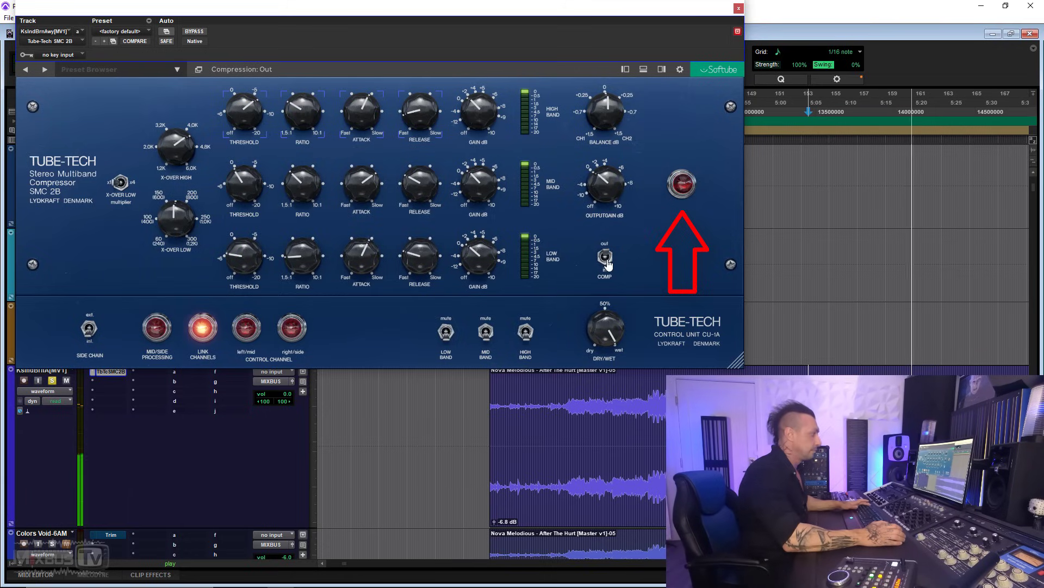
pyautogui.click(606, 260)
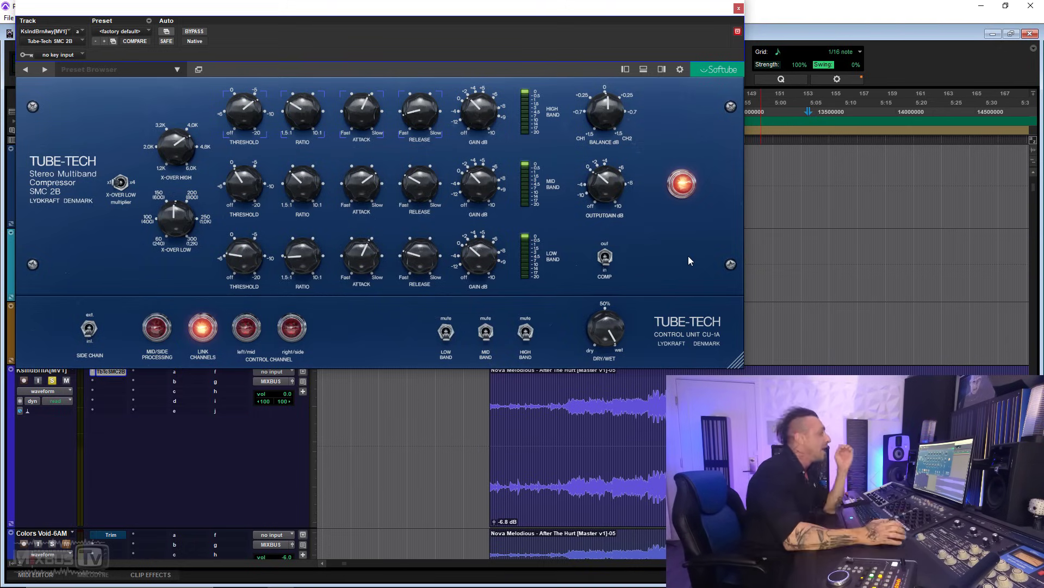
# - Shift the compressor window slightly and inspect the output gain and high-band gain settings
pyautogui.moveTo(707, 8); pyautogui.dragTo(698, 9)
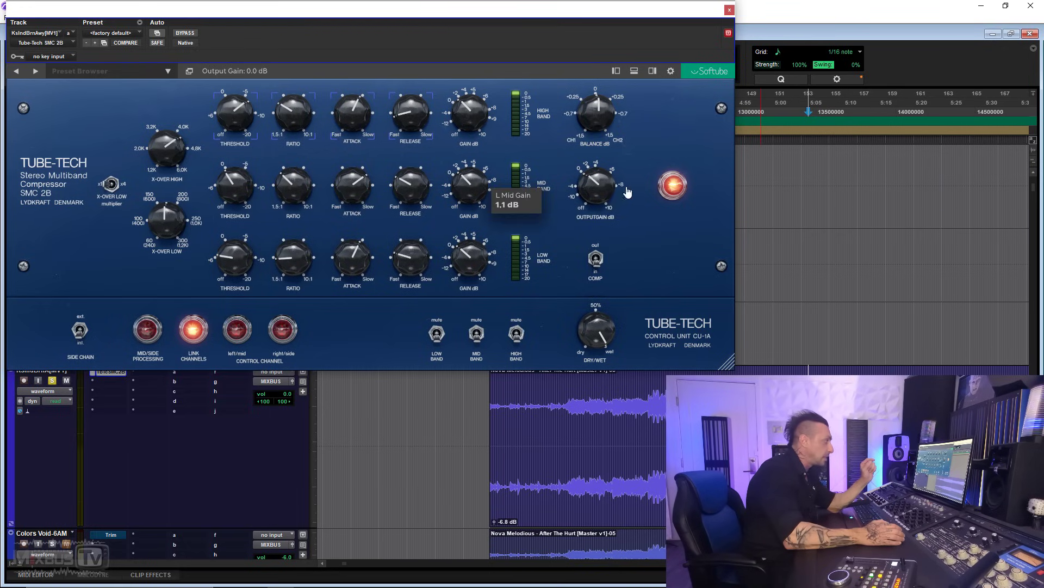
pyautogui.moveTo(609, 187)
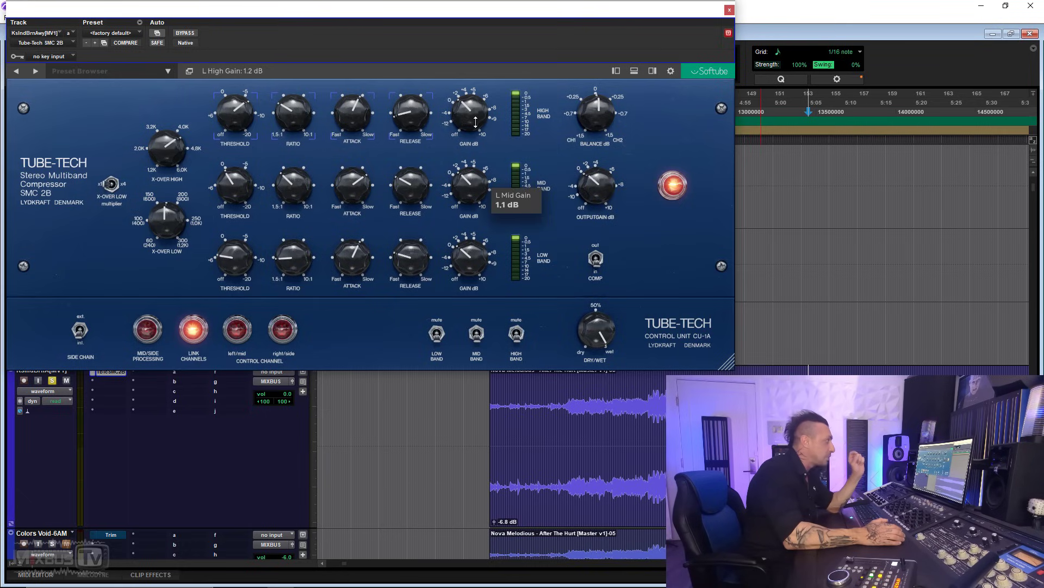
pyautogui.moveTo(475, 123)
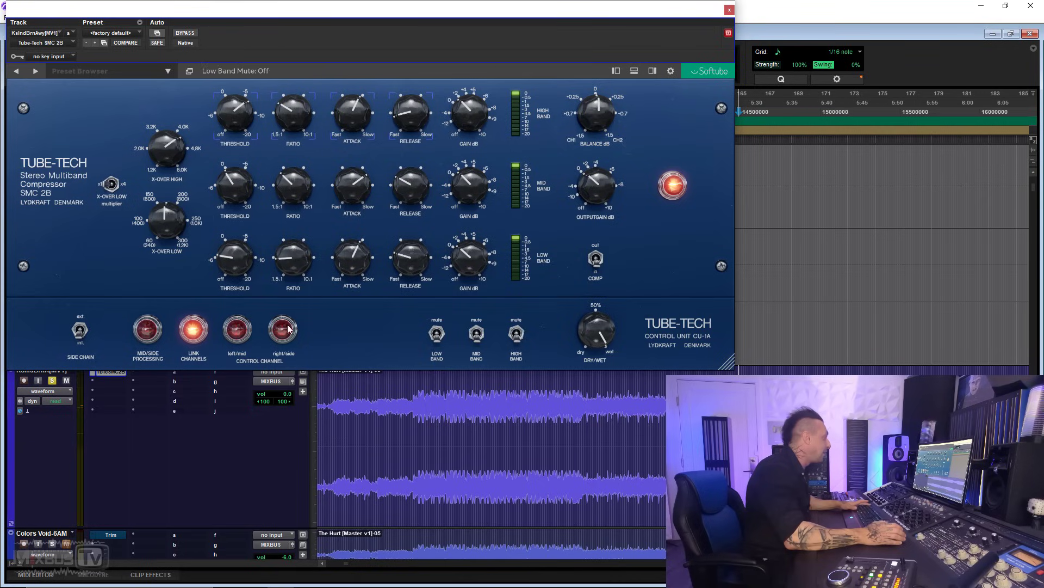
# - Turn on mid/side processing and switch the compression in during playback of a later section
pyautogui.click(145, 339)
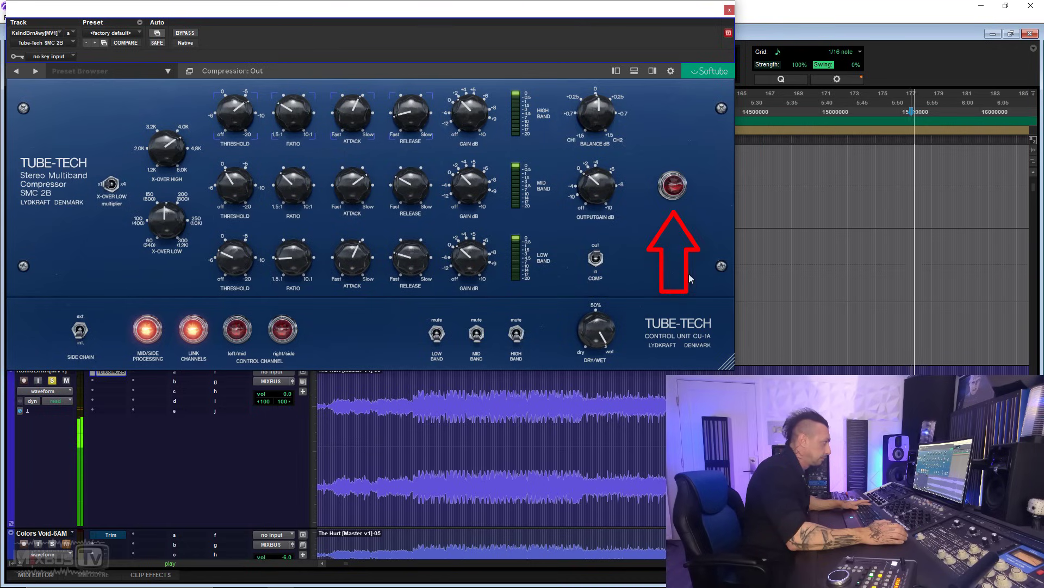
pyautogui.click(601, 258)
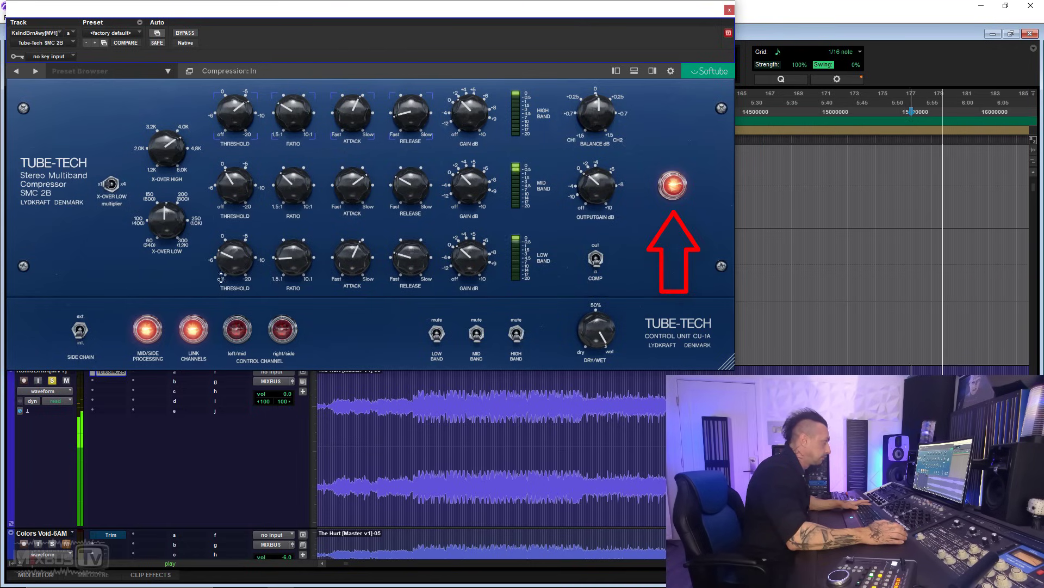
# - Set the low-band threshold to 1.4 dB and the low crossover to 128 Hz, comparing each with the compression out
pyautogui.moveTo(235, 268); pyautogui.dragTo(235, 263)
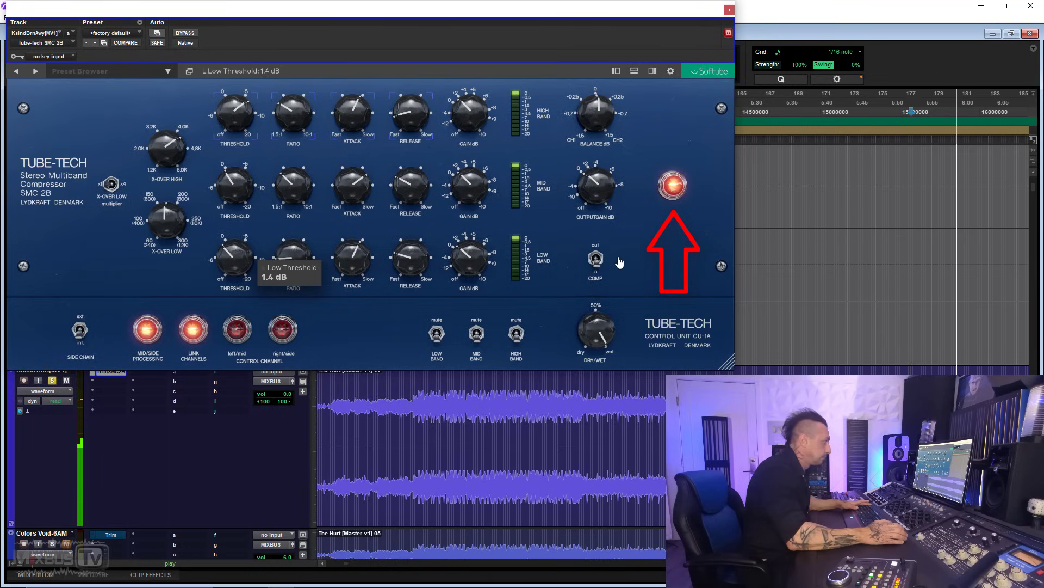
pyautogui.click(600, 261)
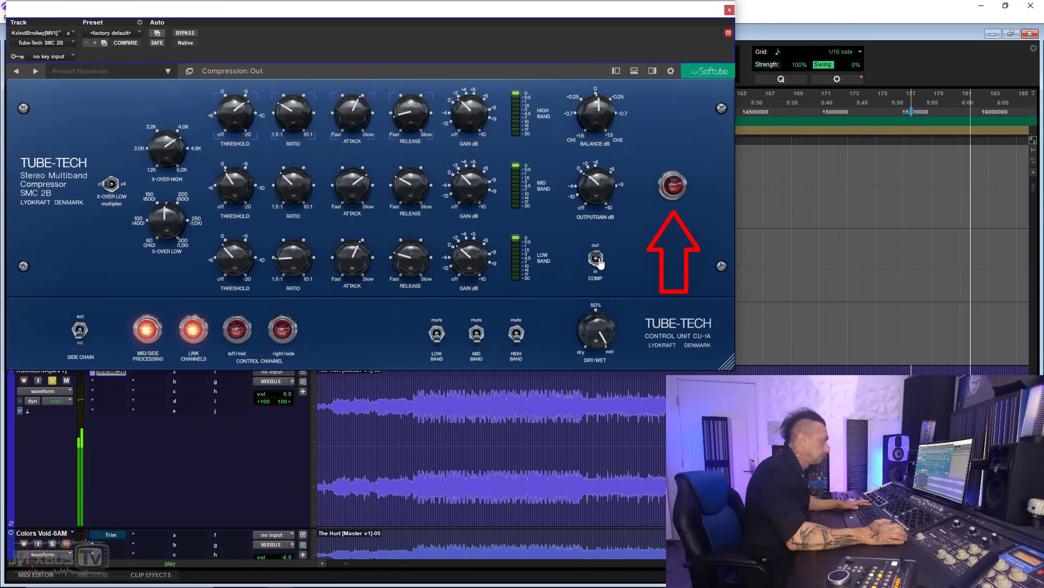
pyautogui.click(600, 263)
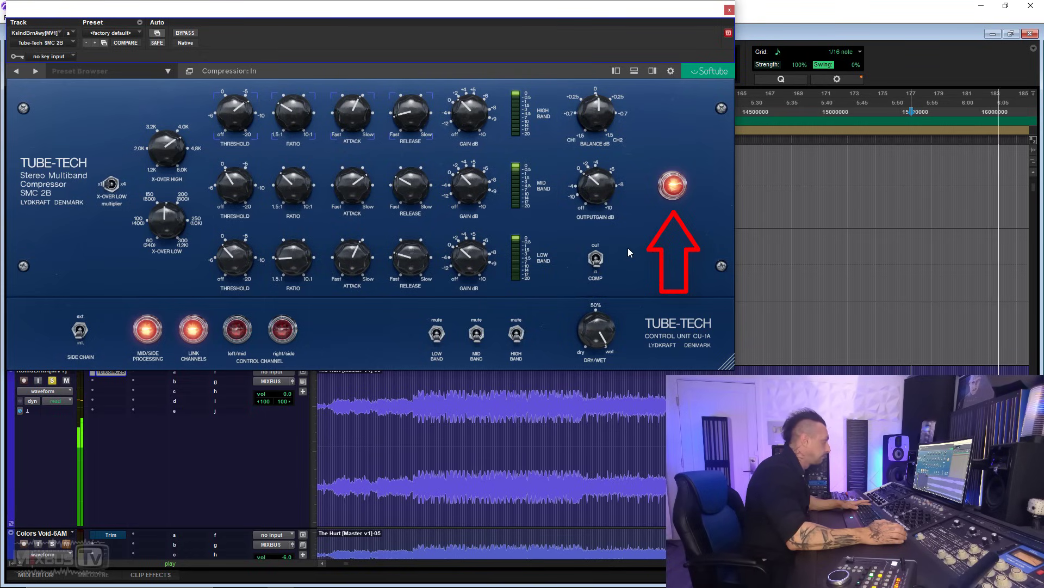
pyautogui.moveTo(166, 223); pyautogui.dragTo(169, 236)
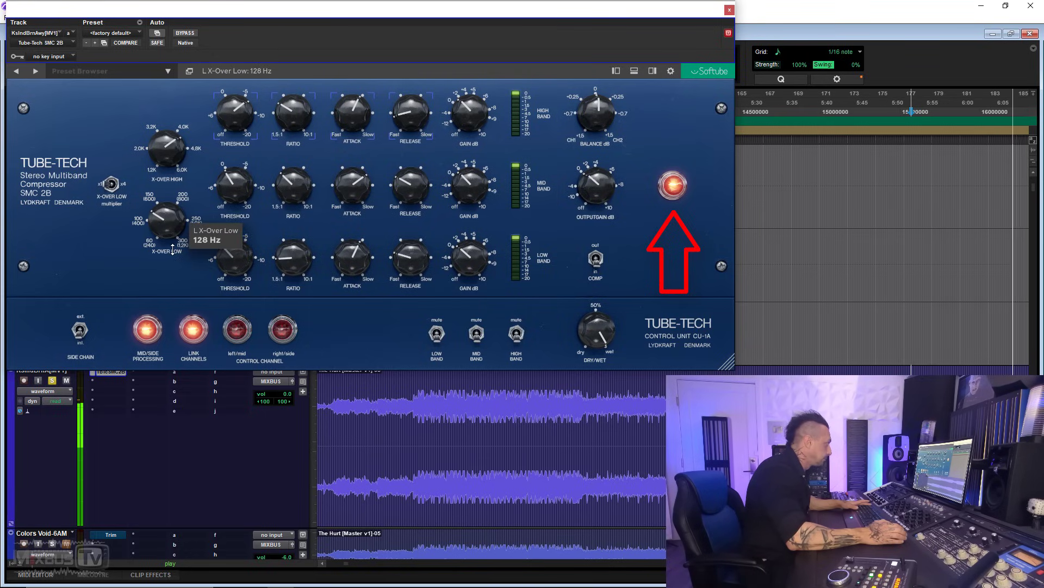
pyautogui.click(598, 261)
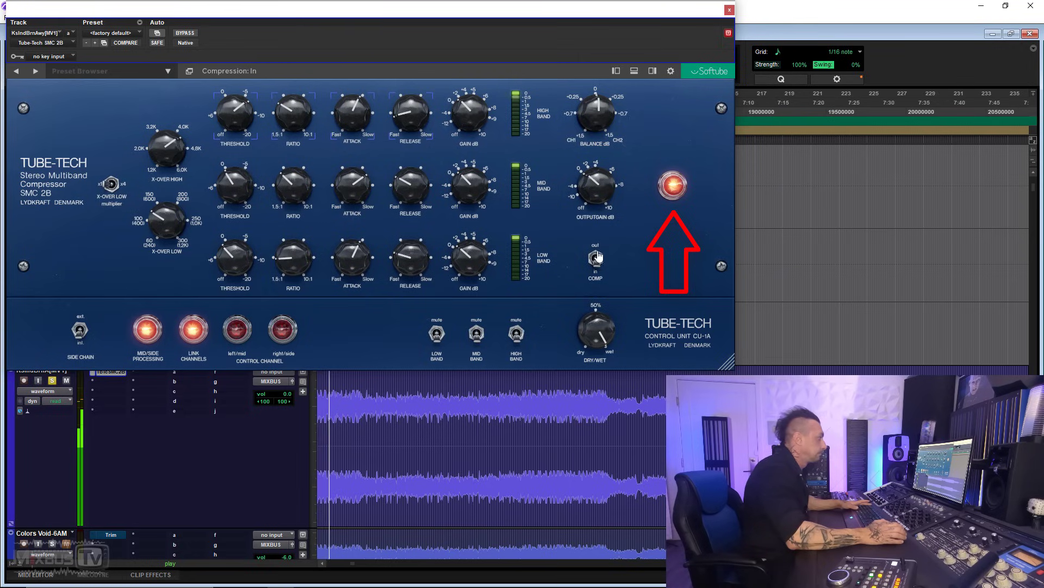
# - Toggle the channel link off and on, turn off mid/side processing, and stop playback
pyautogui.click(170, 318)
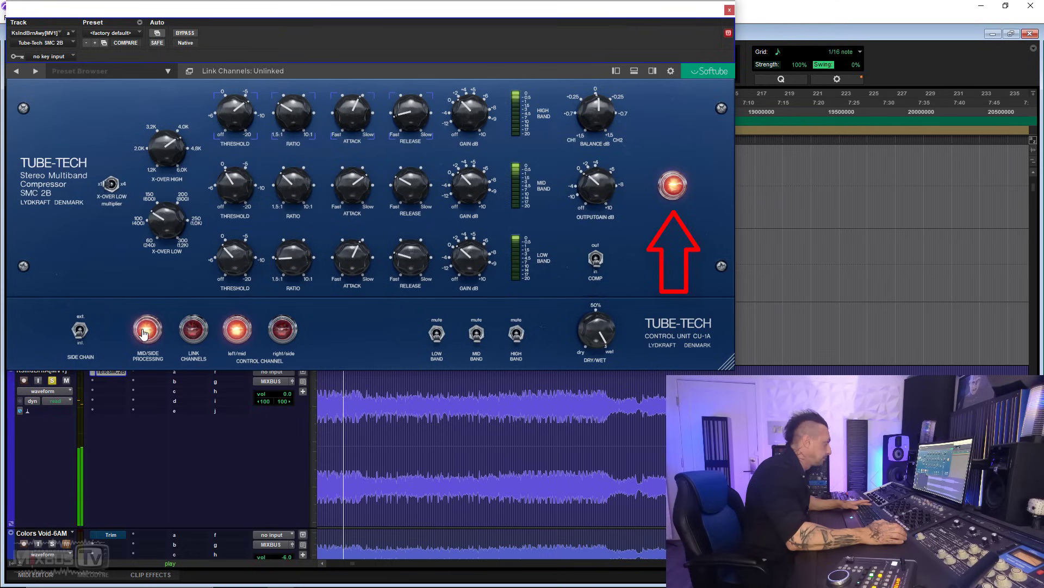
pyautogui.click(173, 331)
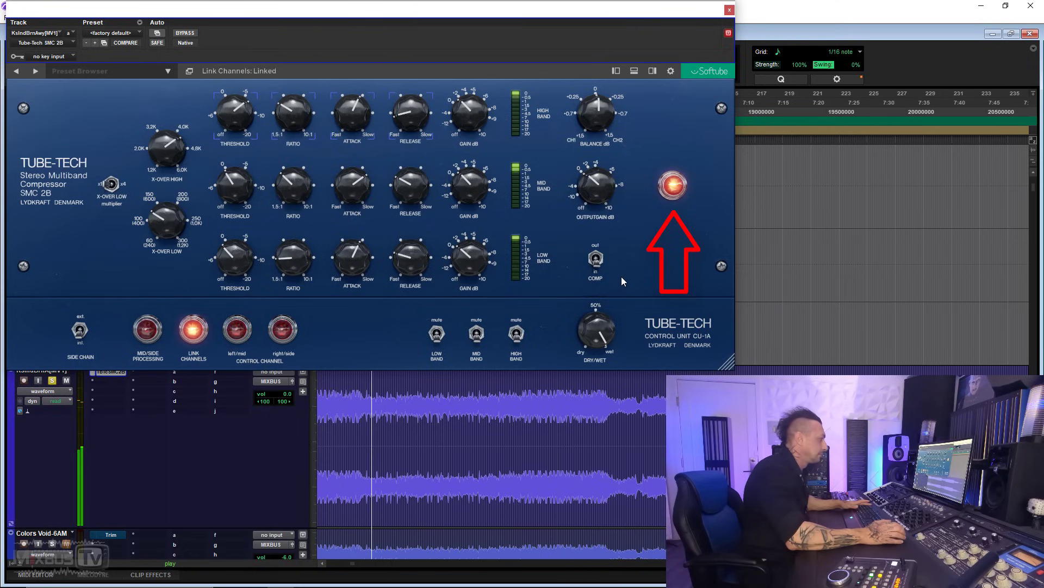
pyautogui.press('space')
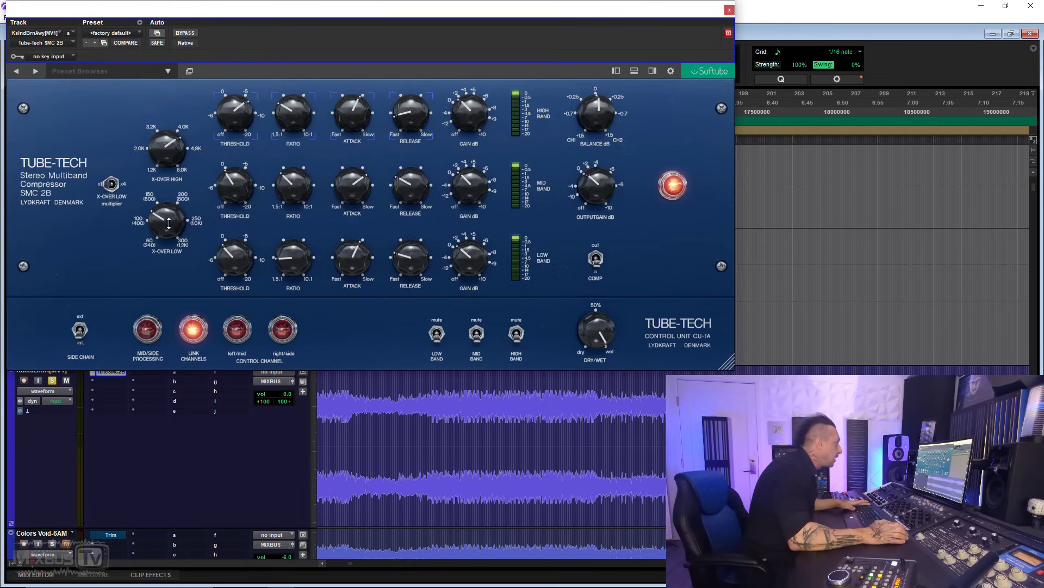
# - Sweep the low crossover to 172 Hz, down to 116 Hz, and back up to 172 Hz
pyautogui.moveTo(174, 219); pyautogui.dragTo(174, 211)
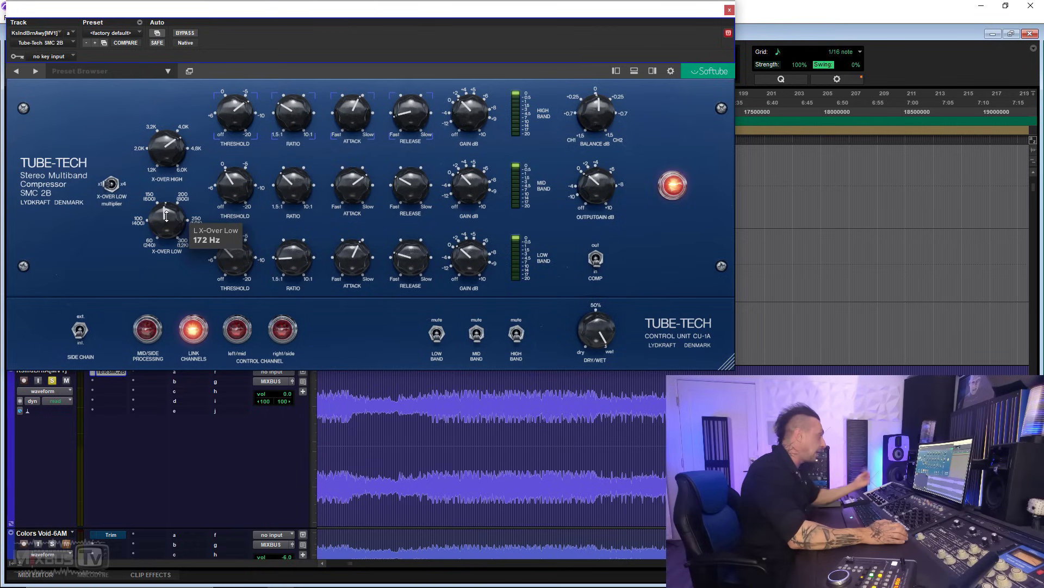
pyautogui.moveTo(168, 254); pyautogui.dragTo(168, 258)
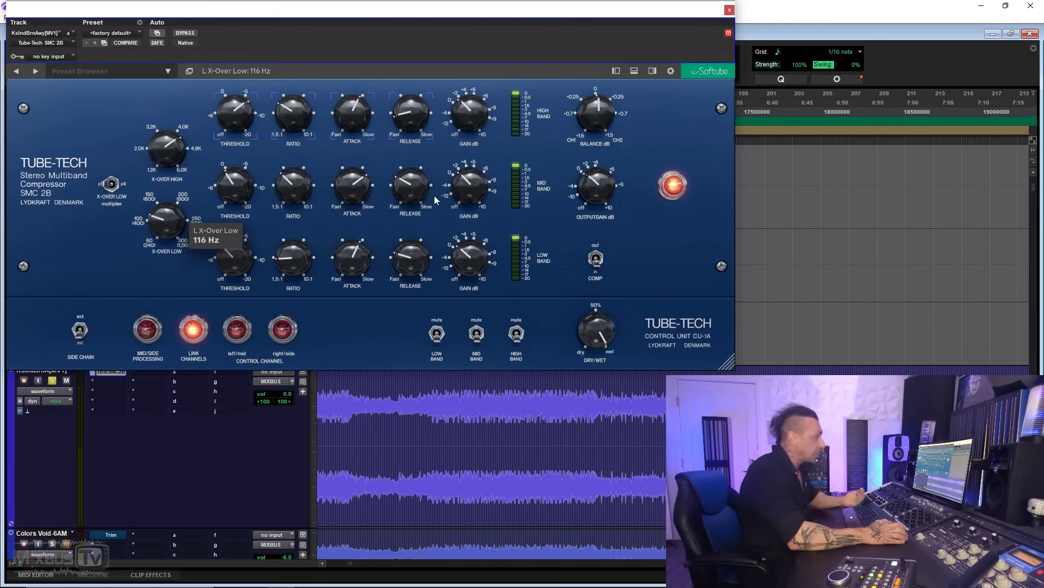
pyautogui.moveTo(173, 221)
pyautogui.mouseDown()
pyautogui.moveTo(182, 230)
pyautogui.moveTo(180, 207)
pyautogui.mouseUp()
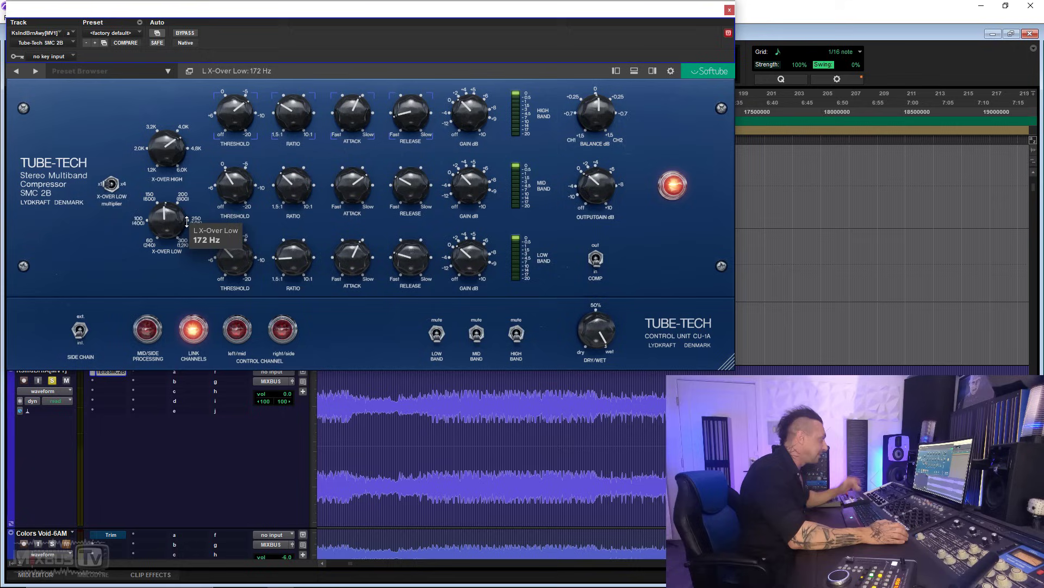
# - Play the track with the compression switched out and in, and set the low crossover to 107 Hz
pyautogui.click(597, 259)
pyautogui.press('space')
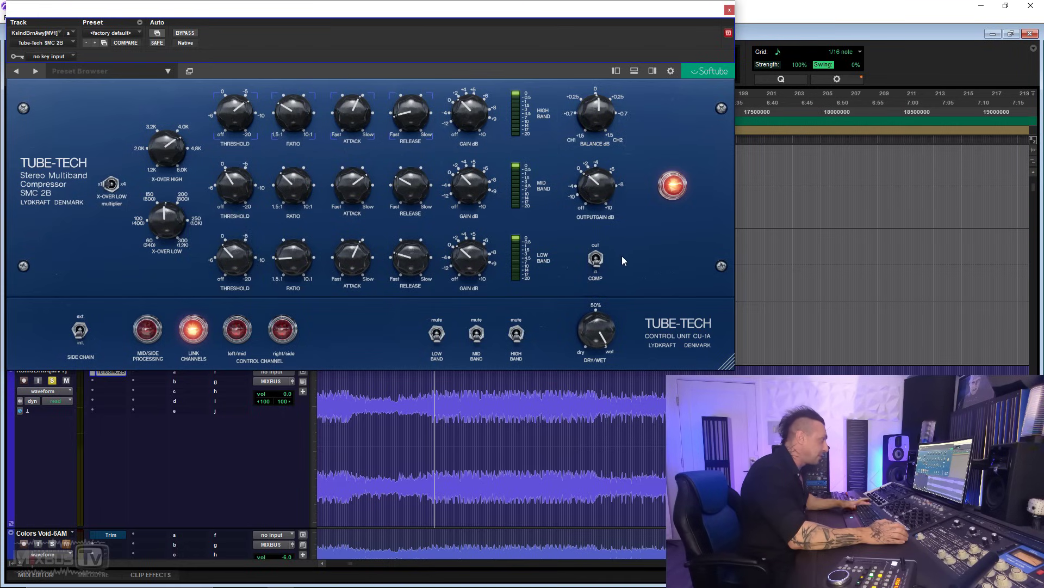
pyautogui.click(597, 261)
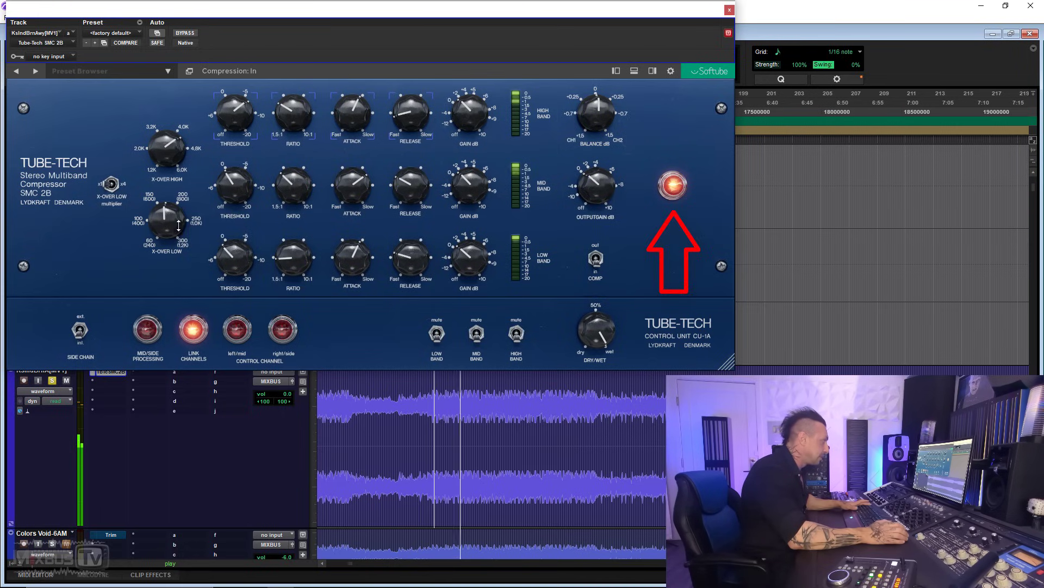
pyautogui.moveTo(166, 221); pyautogui.dragTo(166, 255)
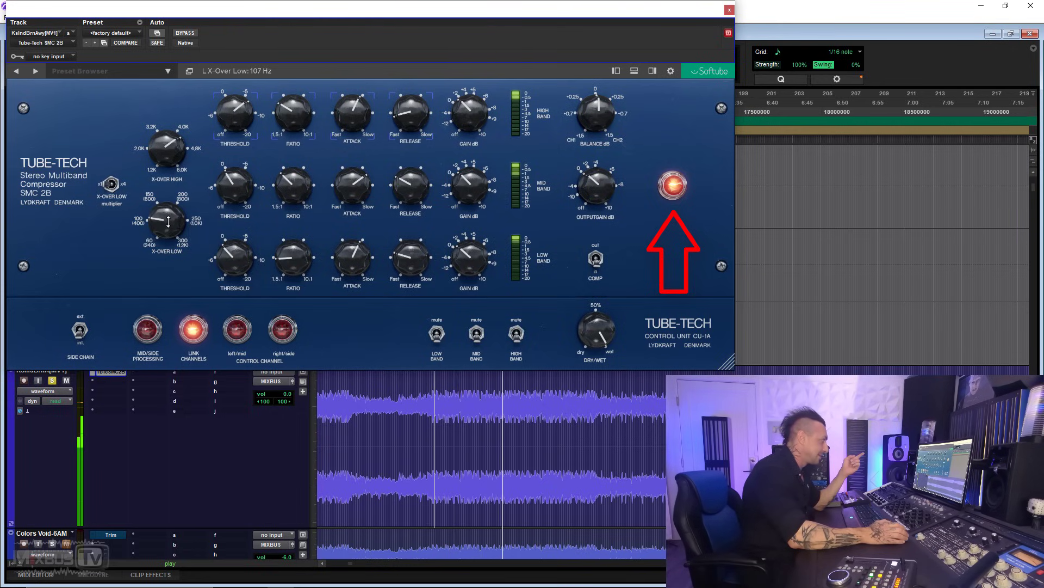
# - Play the track and set the low crossover to 185 Hz and the low-band threshold to 1.4 dB
pyautogui.moveTo(169, 223)
pyautogui.mouseDown()
pyautogui.moveTo(168, 186)
pyautogui.moveTo(165, 231)
pyautogui.mouseUp()
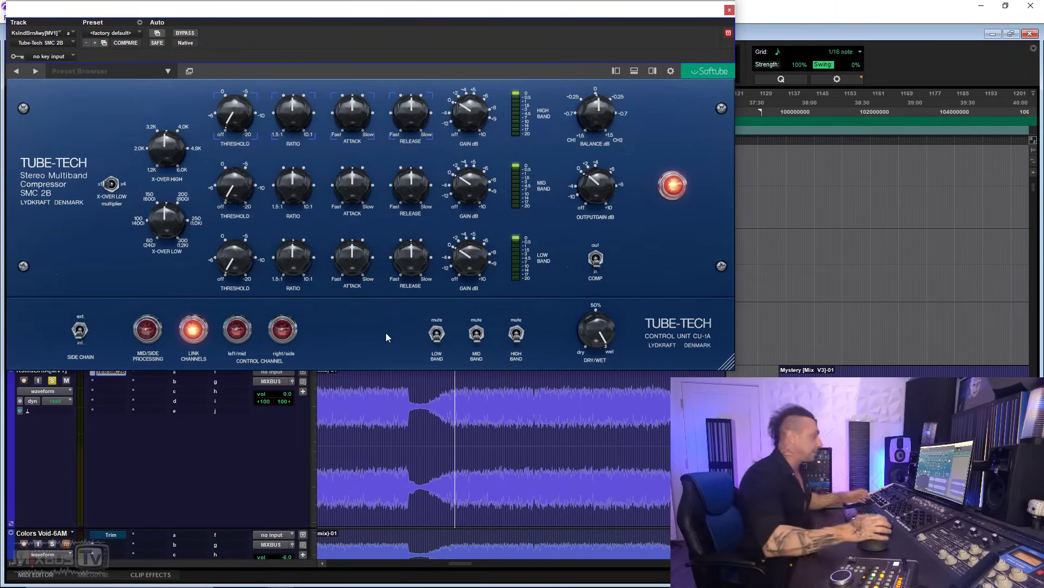
pyautogui.press('space')
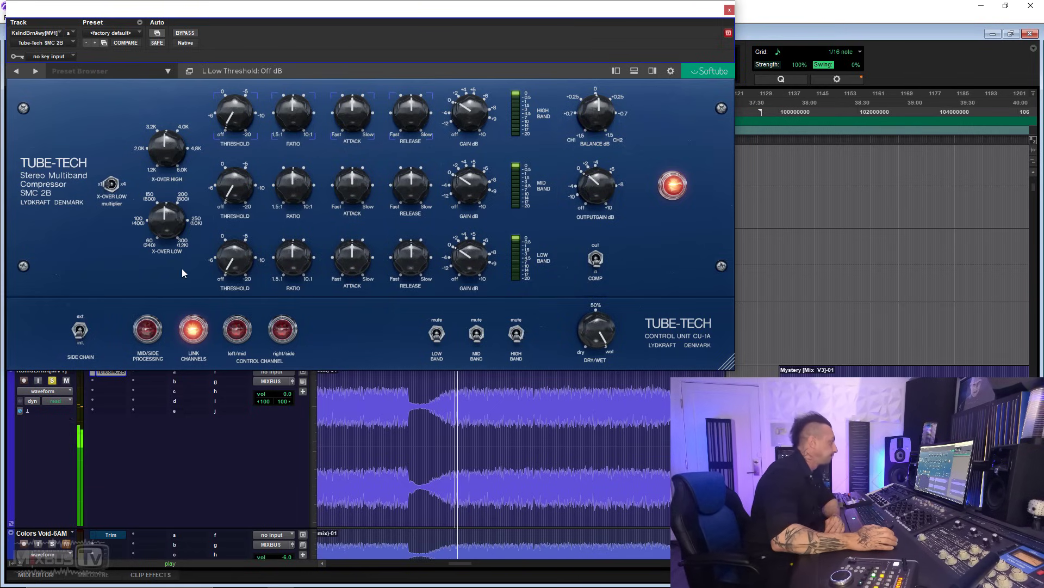
pyautogui.moveTo(175, 219); pyautogui.dragTo(174, 216)
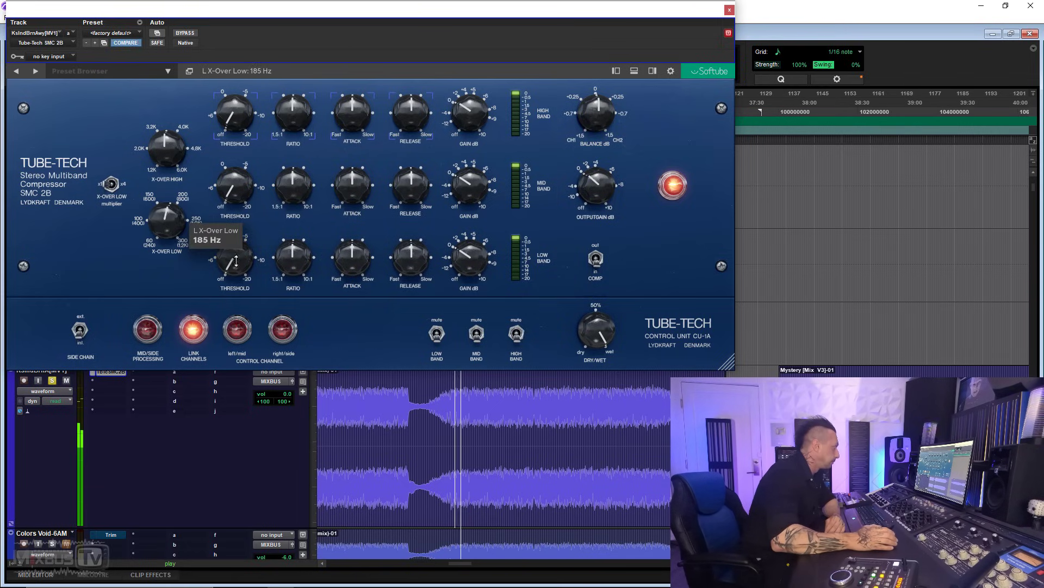
pyautogui.moveTo(223, 251); pyautogui.dragTo(226, 206)
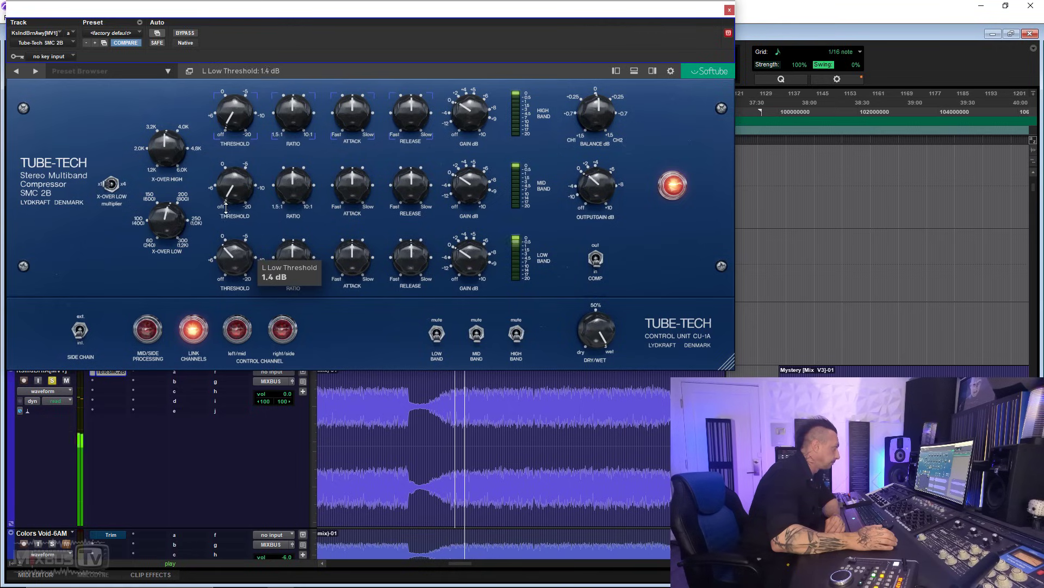
# - Shape the low band with a 2.0:1 ratio, slower attack, faster release and 0.5 dB of gain
pyautogui.moveTo(336, 268); pyautogui.dragTo(355, 293)
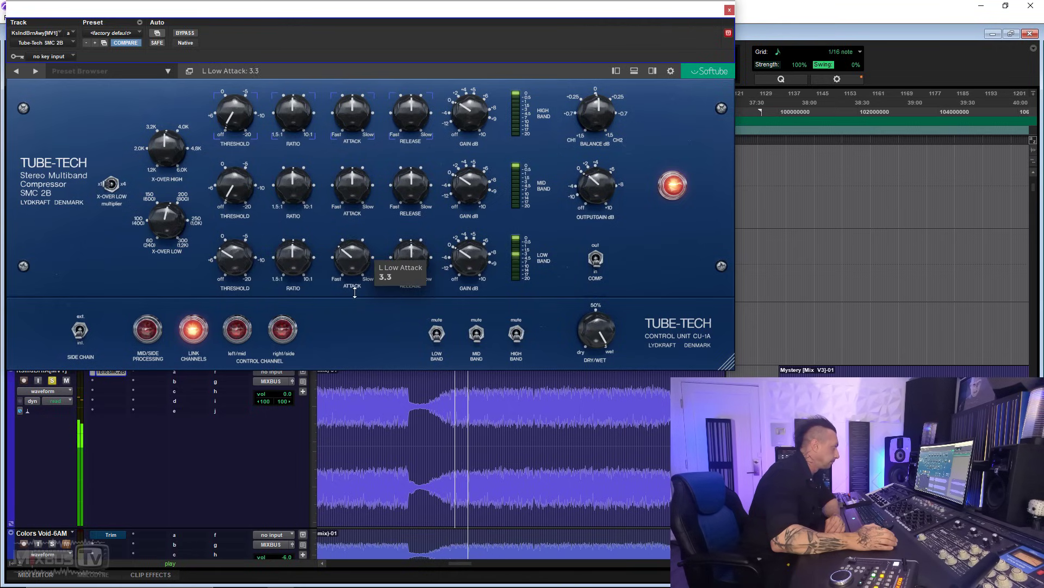
pyautogui.moveTo(305, 261); pyautogui.dragTo(302, 282)
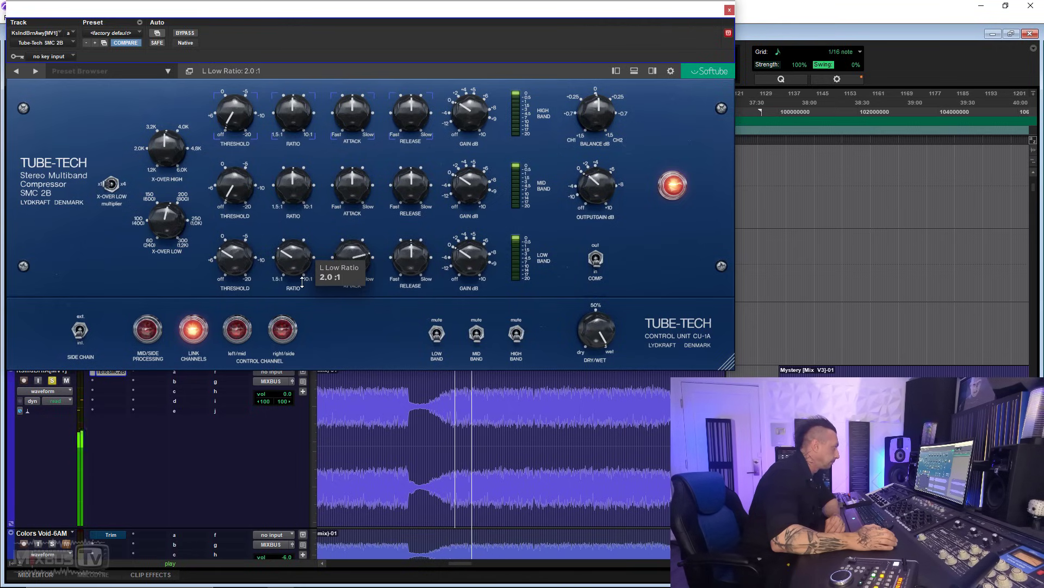
pyautogui.moveTo(413, 265); pyautogui.dragTo(412, 292)
pyautogui.moveTo(461, 256); pyautogui.dragTo(465, 247)
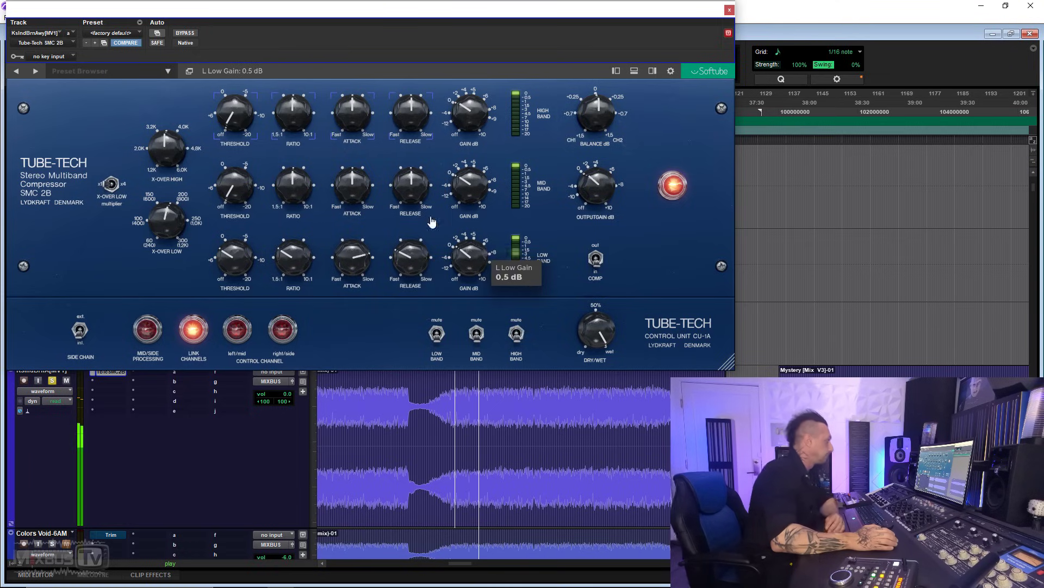
# - Compress the mid band with a higher ratio, slower attack, faster release and 2.4 dB of gain, and raise the low crossover slightly
pyautogui.moveTo(235, 182); pyautogui.dragTo(238, 158)
pyautogui.click(296, 171)
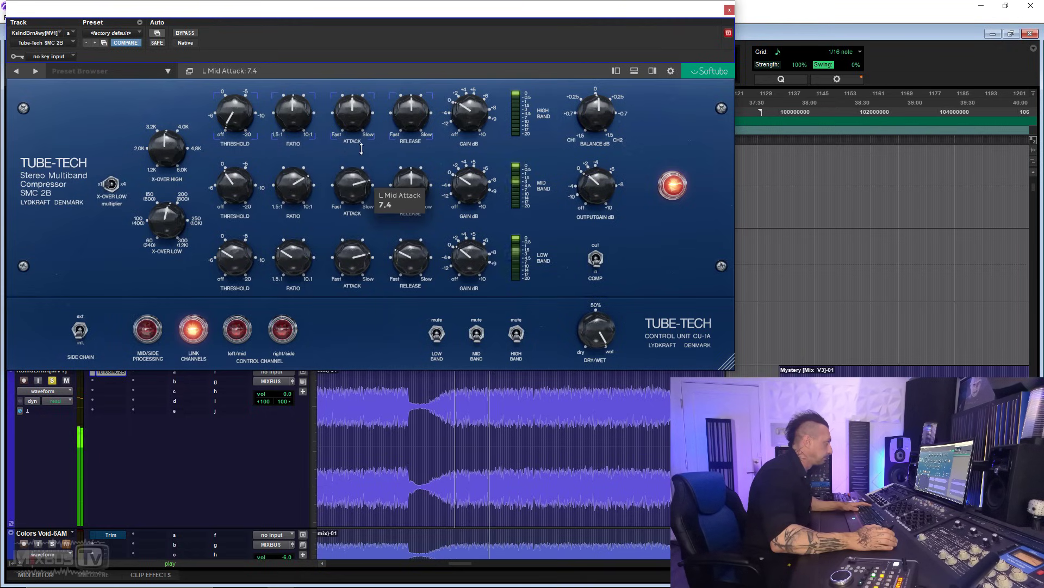
pyautogui.moveTo(362, 148); pyautogui.dragTo(362, 142)
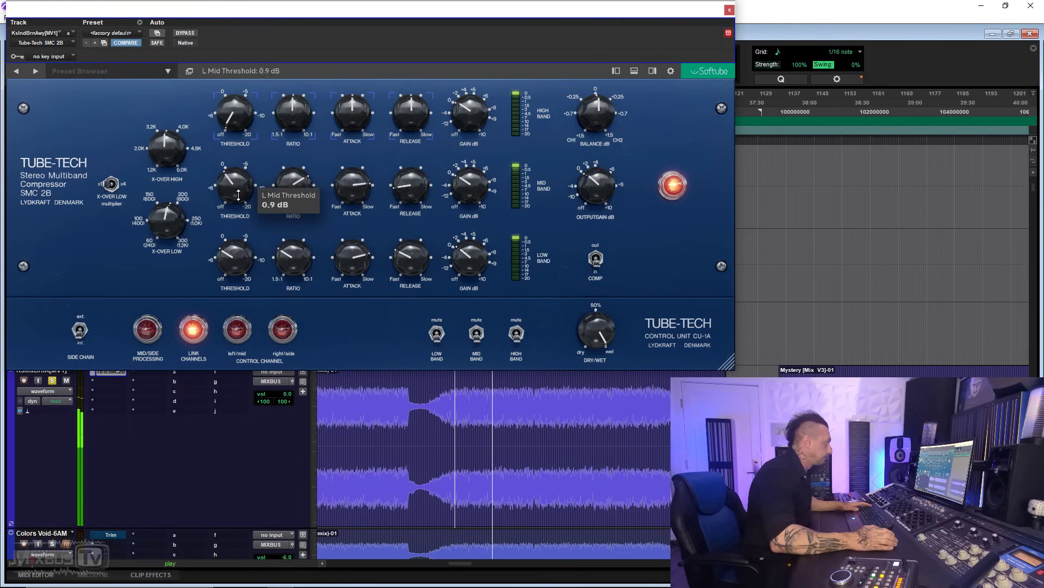
pyautogui.moveTo(471, 174); pyautogui.dragTo(472, 167)
pyautogui.moveTo(167, 217); pyautogui.dragTo(168, 209)
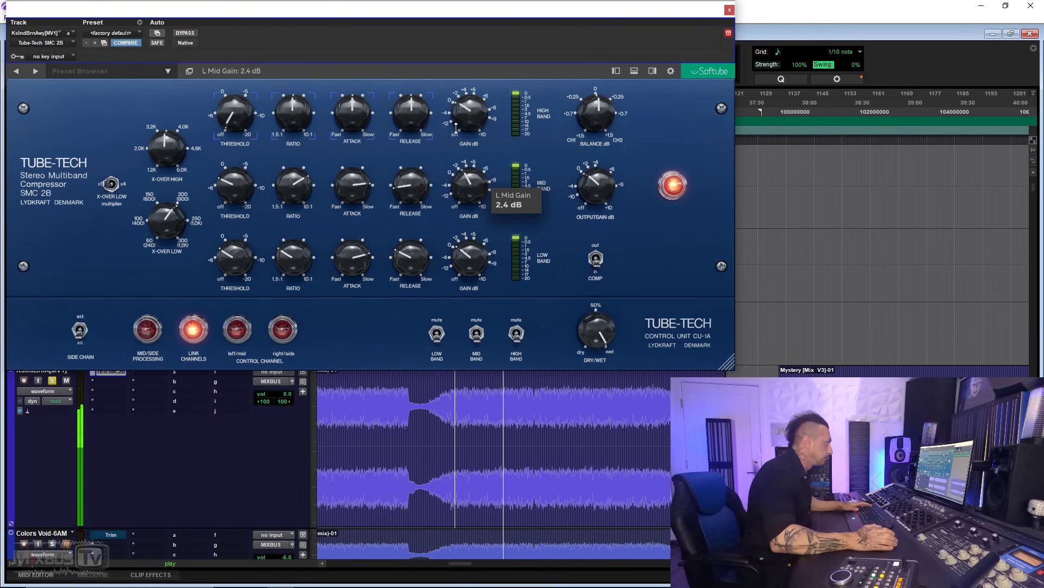
# - Engage the high band's threshold with a higher ratio, an attack of 2.1, a faster release and 2.7 dB of gain
pyautogui.moveTo(239, 101); pyautogui.dragTo(300, 101)
pyautogui.moveTo(363, 115); pyautogui.dragTo(345, 133)
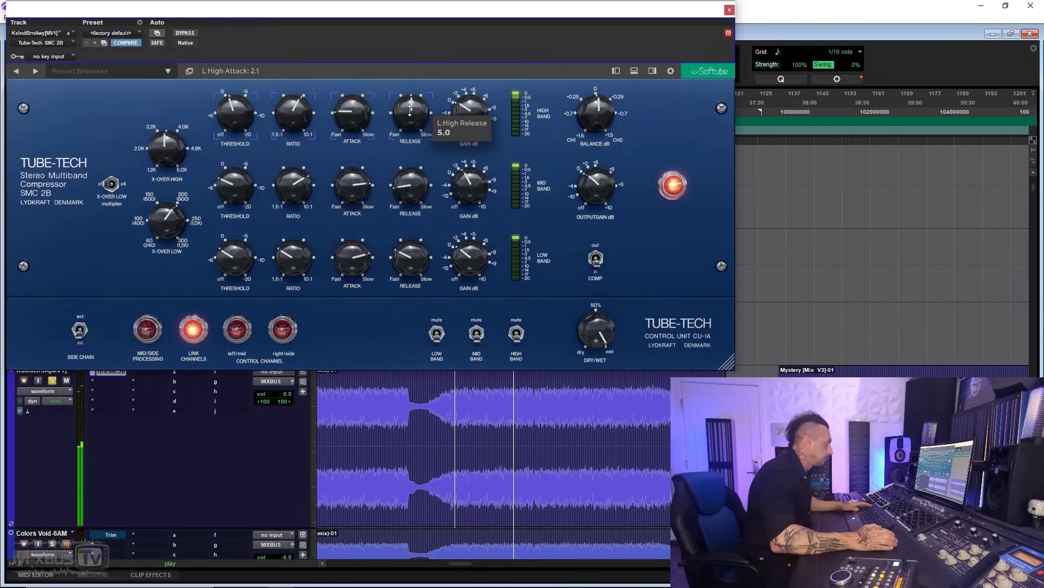
pyautogui.moveTo(470, 111)
pyautogui.mouseDown()
pyautogui.moveTo(475, 98)
pyautogui.moveTo(474, 111)
pyautogui.mouseUp()
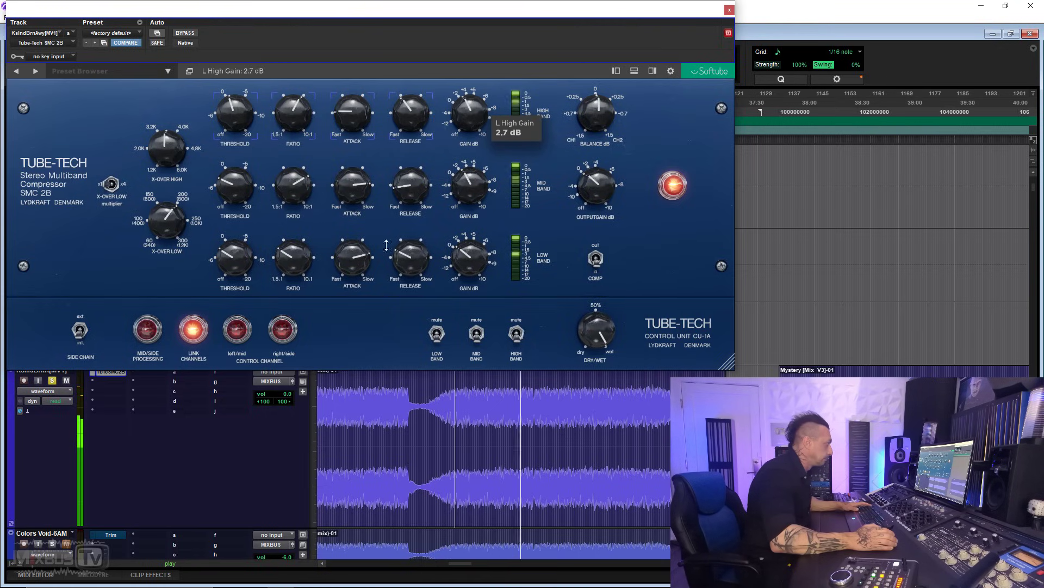
# - Try the low-band gain at -0.2 dB and switch mid/side processing on and back off
pyautogui.moveTo(464, 260)
pyautogui.moveTo(464, 260); pyautogui.dragTo(464, 258)
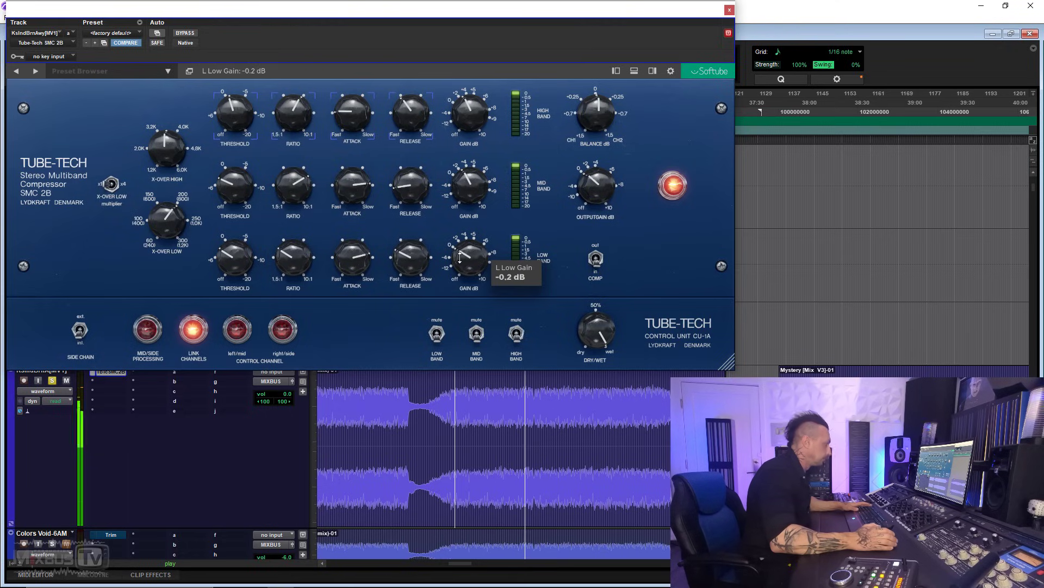
pyautogui.click(149, 332)
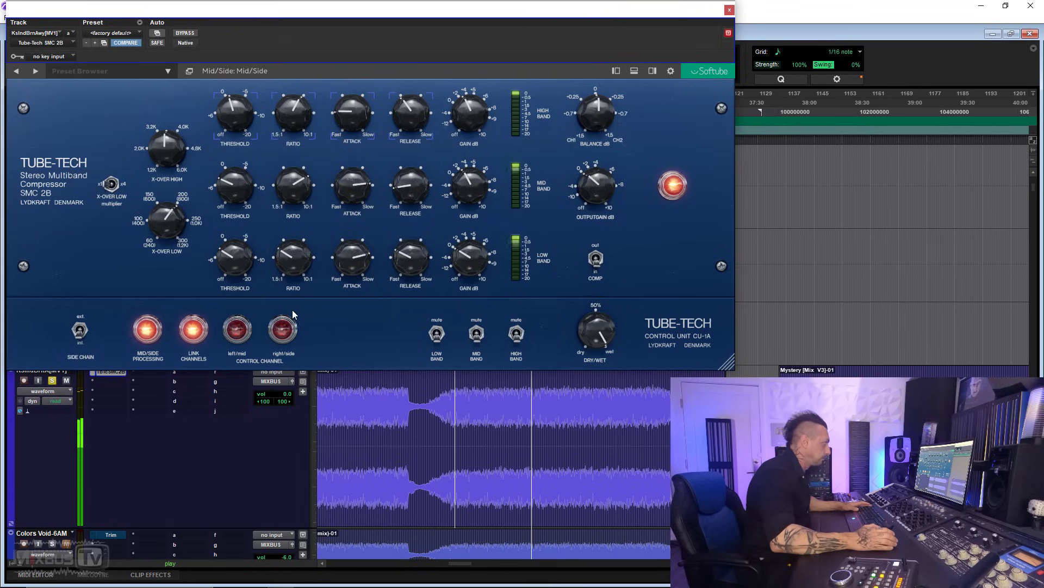
pyautogui.click(159, 337)
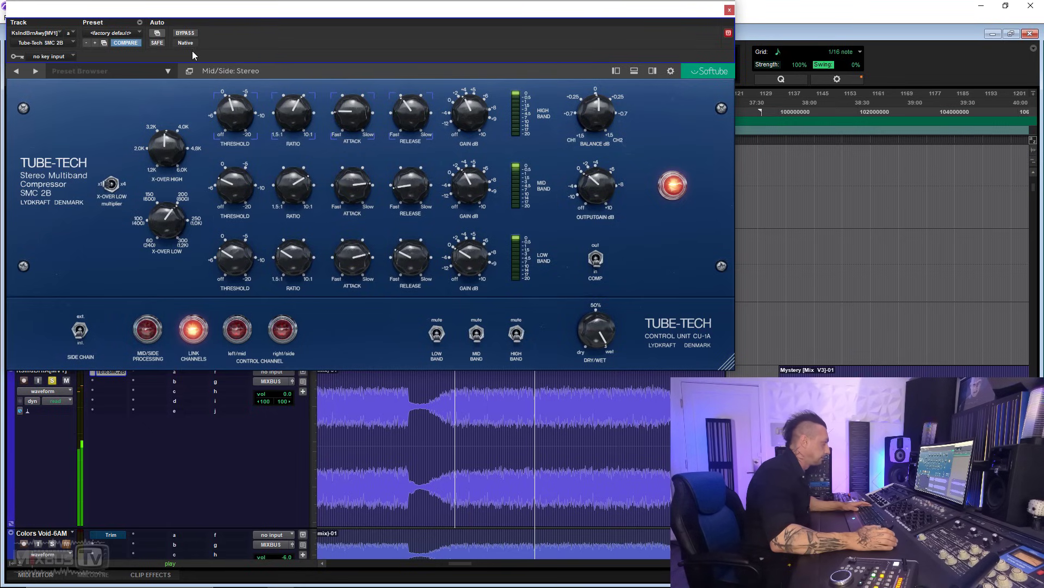
# - Bypass the plug-in for comparison, set the output gain to -1.0 dB, and re-enable the processing
pyautogui.click(191, 34)
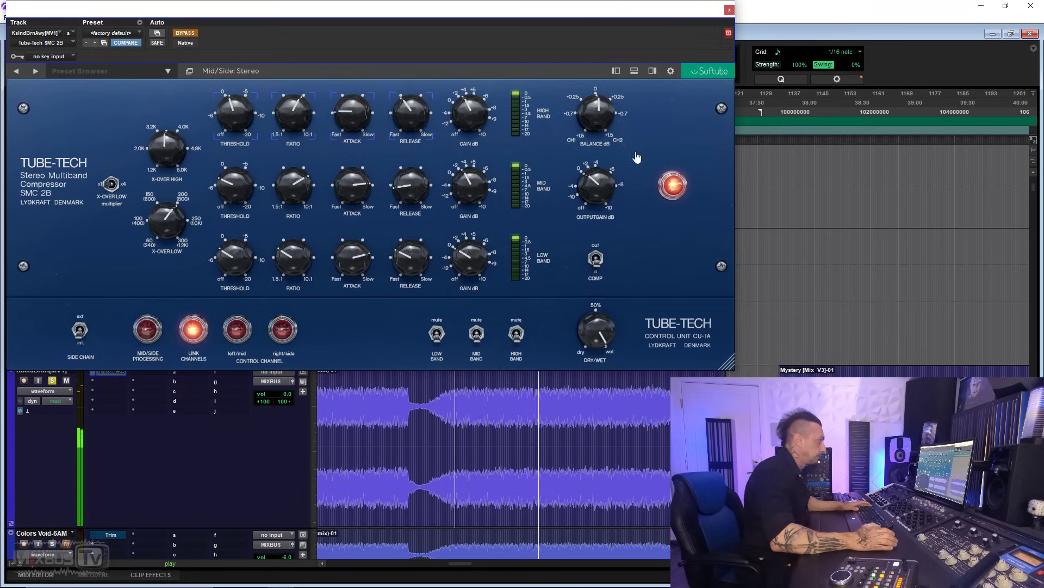
pyautogui.moveTo(587, 182); pyautogui.dragTo(584, 201)
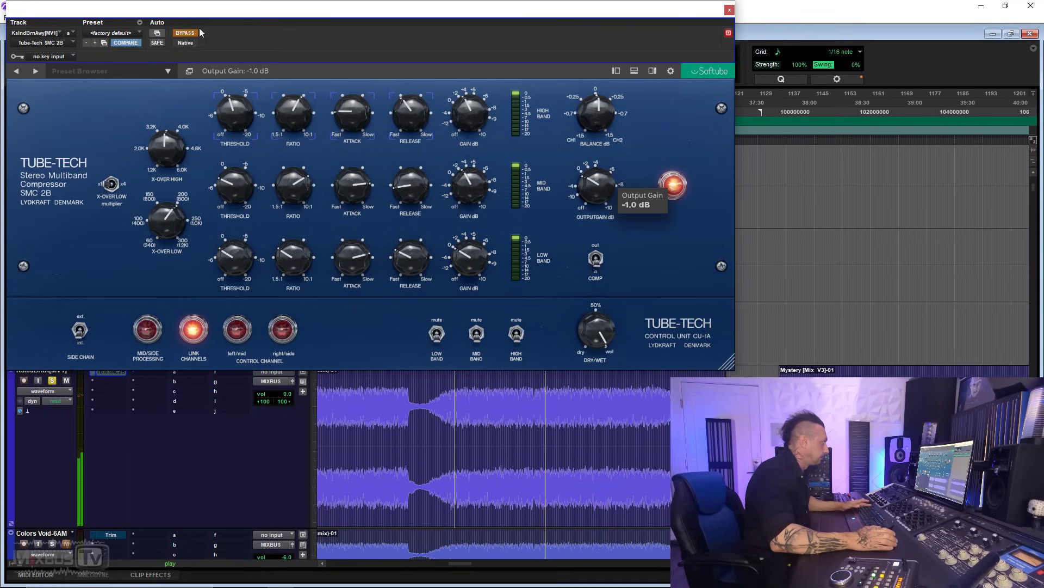
pyautogui.click(176, 35)
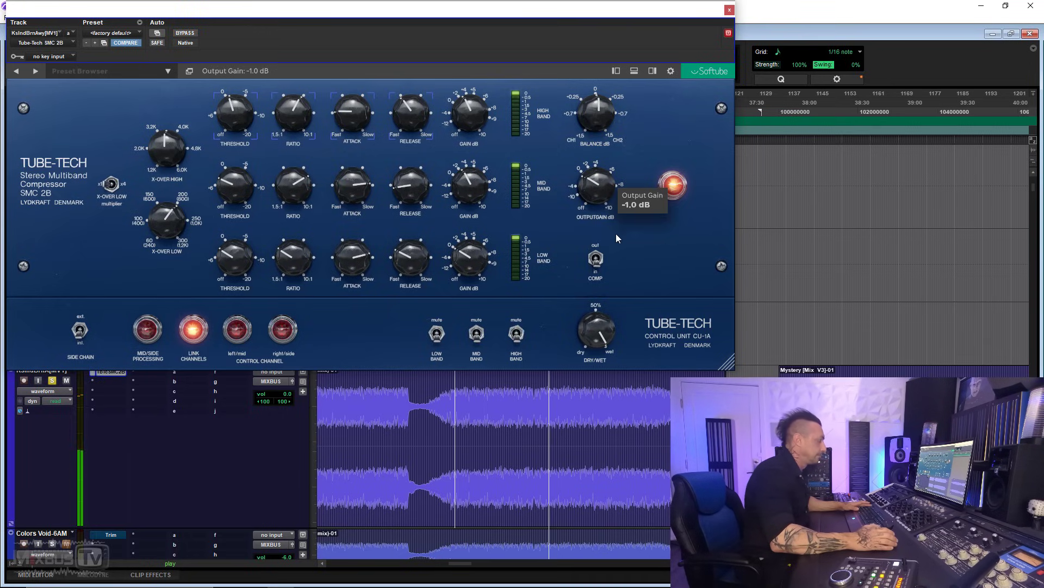
# - Set the low-band gain to 0.5 dB and compare the processed sound with the bypassed signal
pyautogui.moveTo(471, 256)
pyautogui.moveTo(472, 257); pyautogui.dragTo(478, 239)
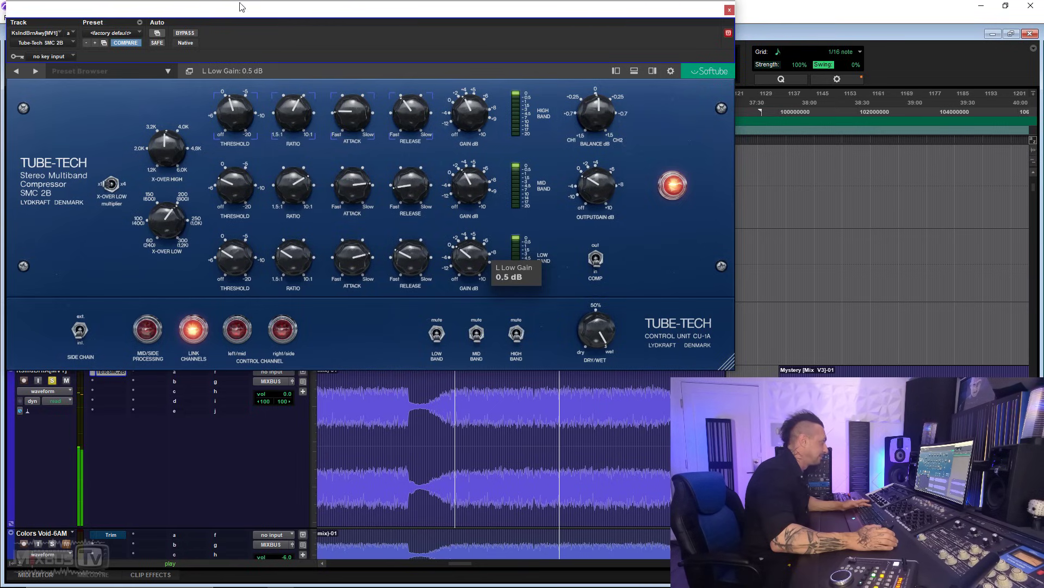
pyautogui.click(190, 34)
pyautogui.click(191, 35)
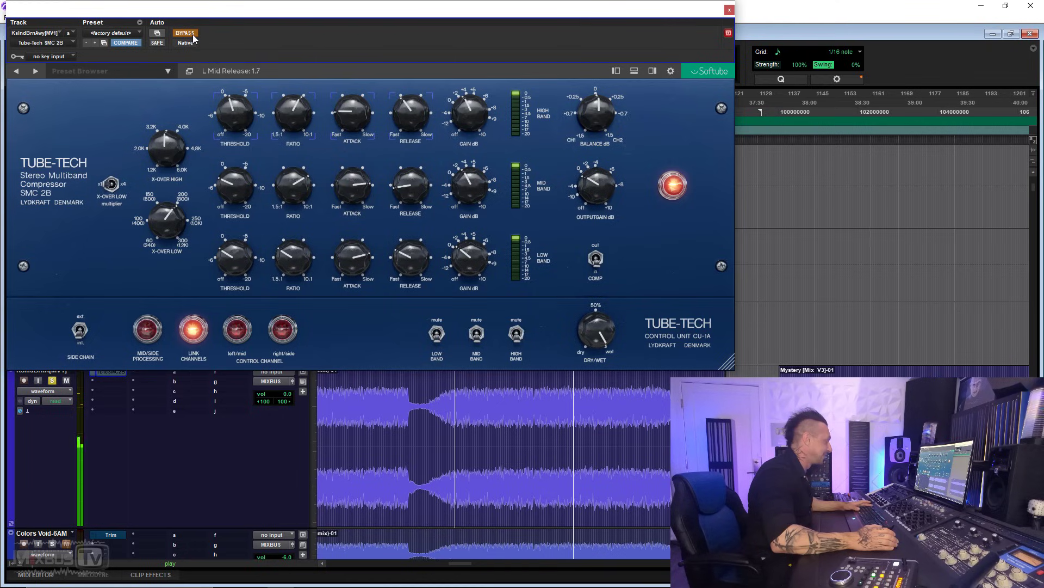
# - Adjust the crossovers, setting the low one to 176 Hz, and compare the processed sound with the bypassed signal
pyautogui.moveTo(164, 147)
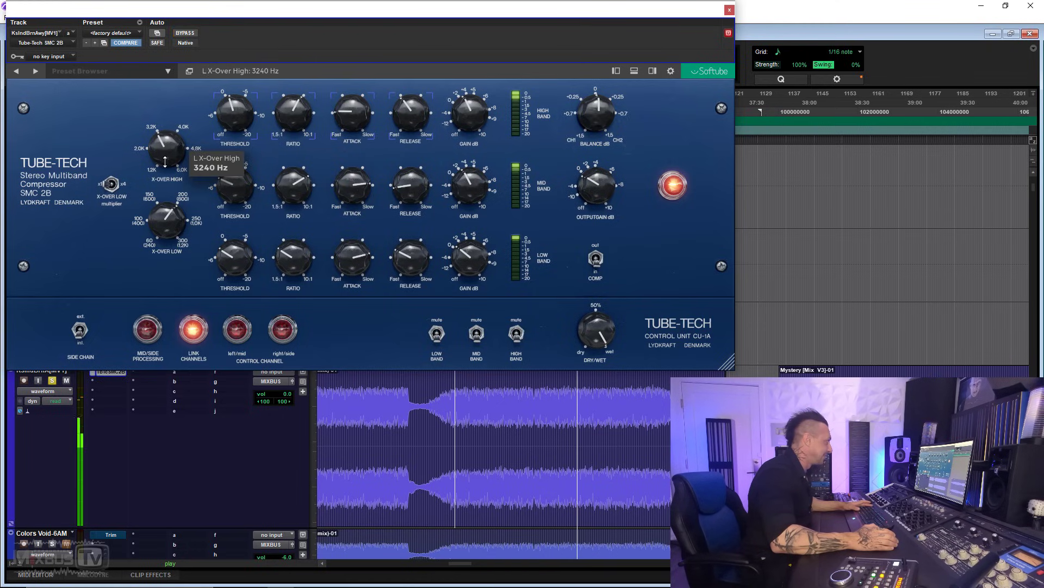
pyautogui.moveTo(166, 220); pyautogui.dragTo(166, 230)
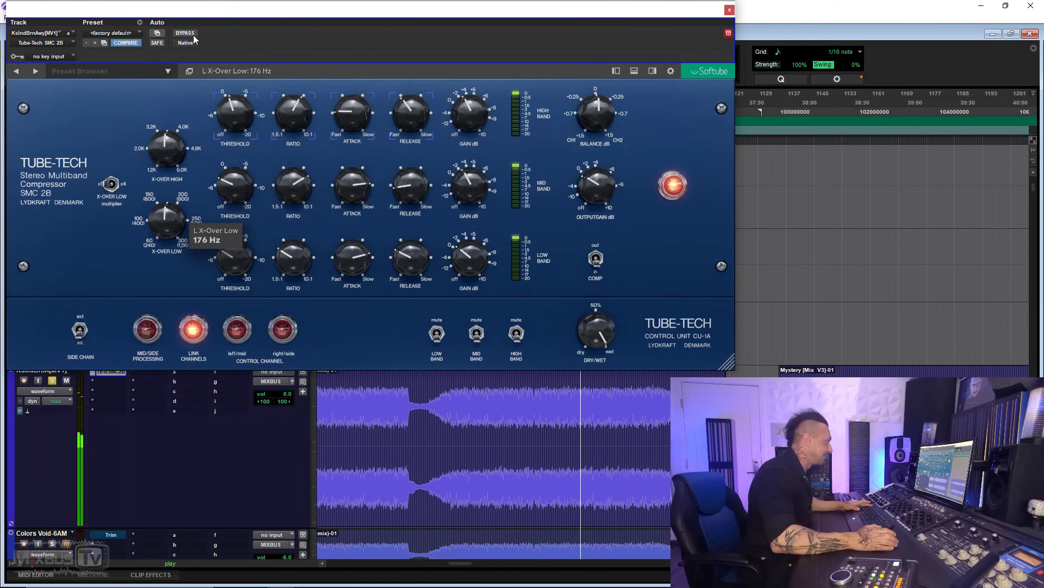
pyautogui.click(191, 34)
pyautogui.click(192, 34)
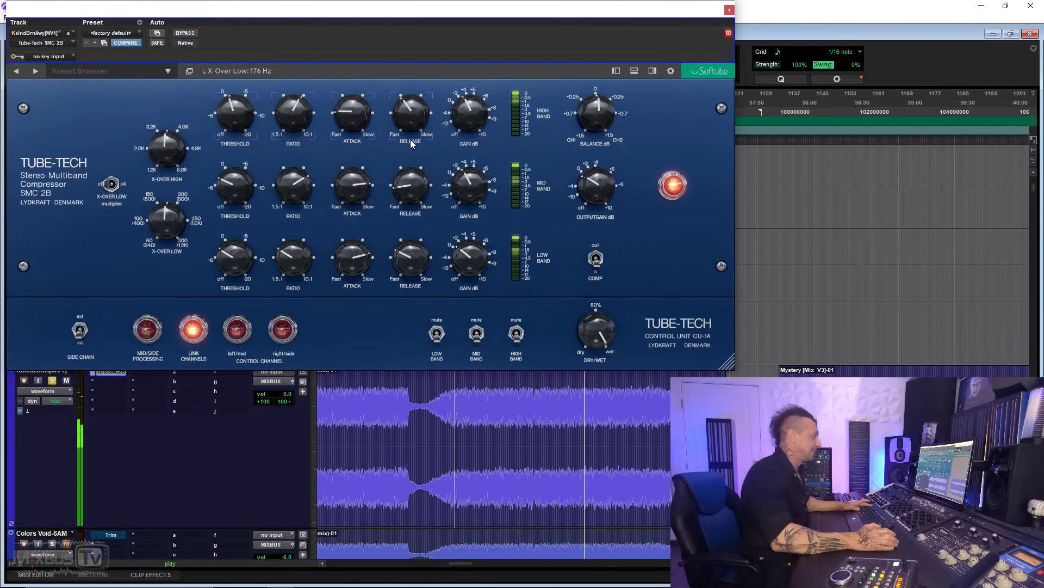
pyautogui.moveTo(463, 178)
pyautogui.scroll(2, 463, 178)
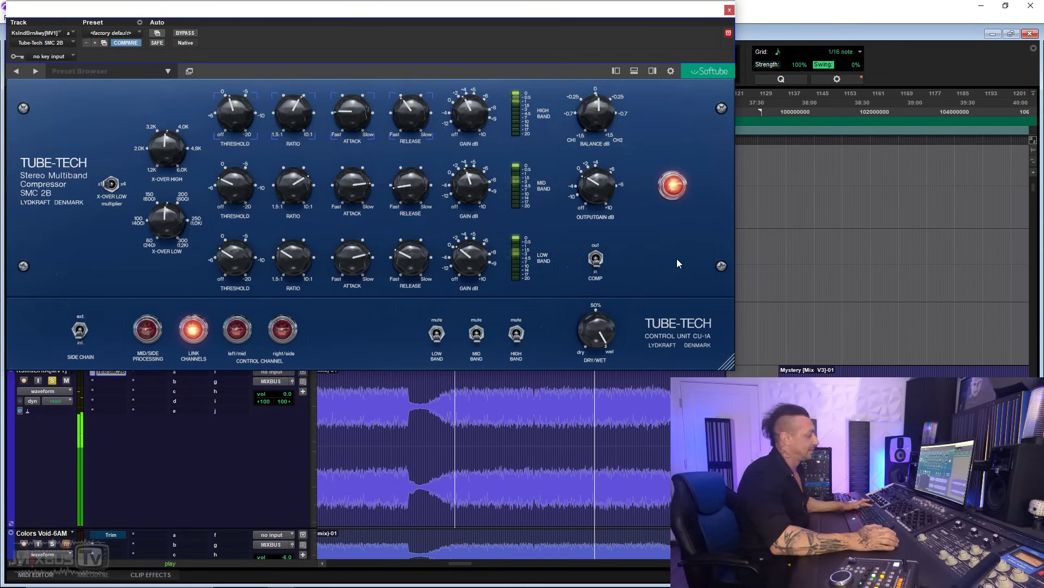
# - Select a passage of the current track and move along the timeline to other songs
pyautogui.moveTo(472, 405); pyautogui.dragTo(640, 414)
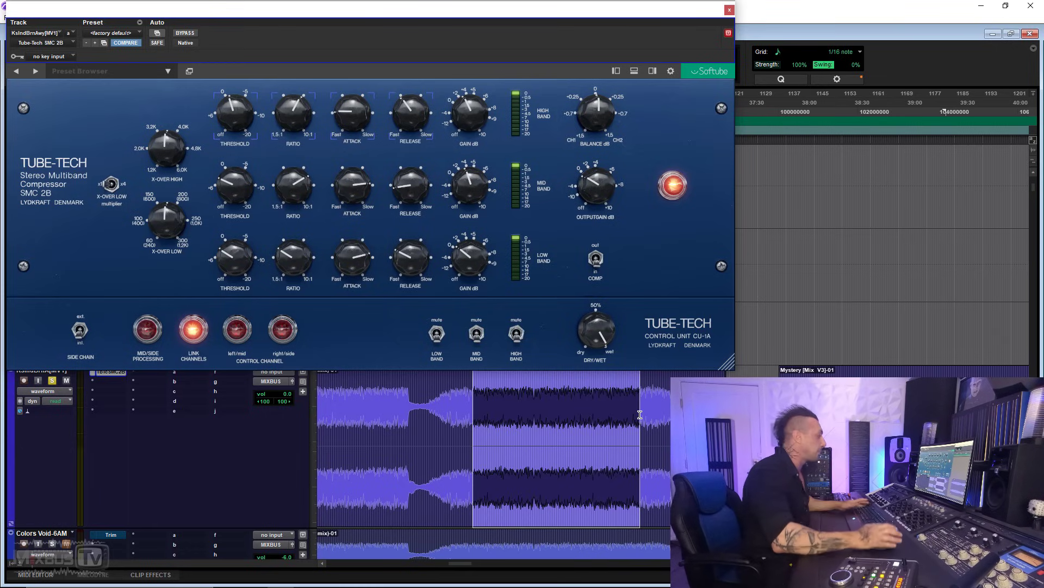
pyautogui.scroll(-4, 640, 415)
pyautogui.scroll(-2, 656, 415)
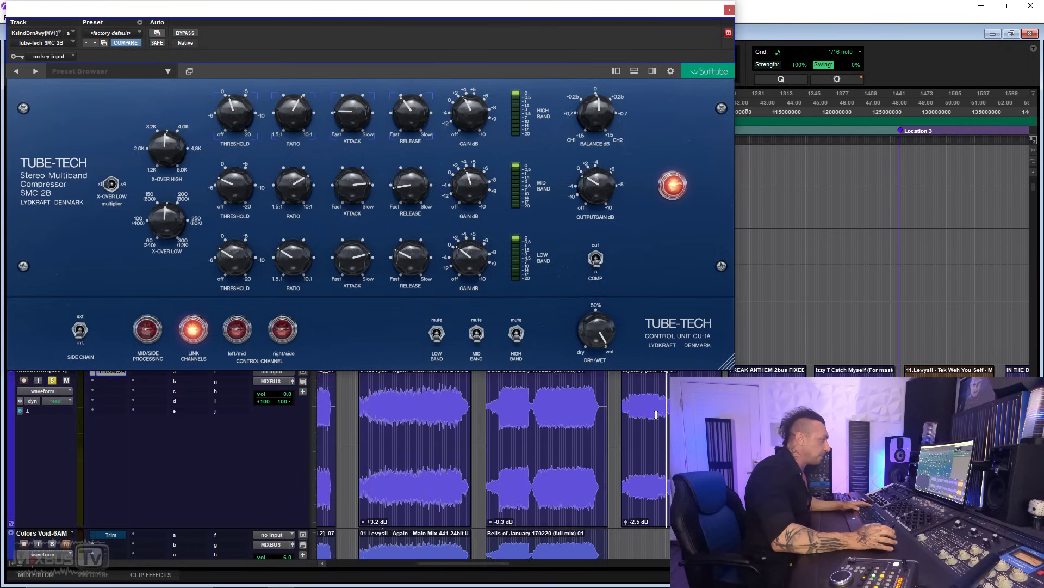
pyautogui.hscroll(3, 494, 465)
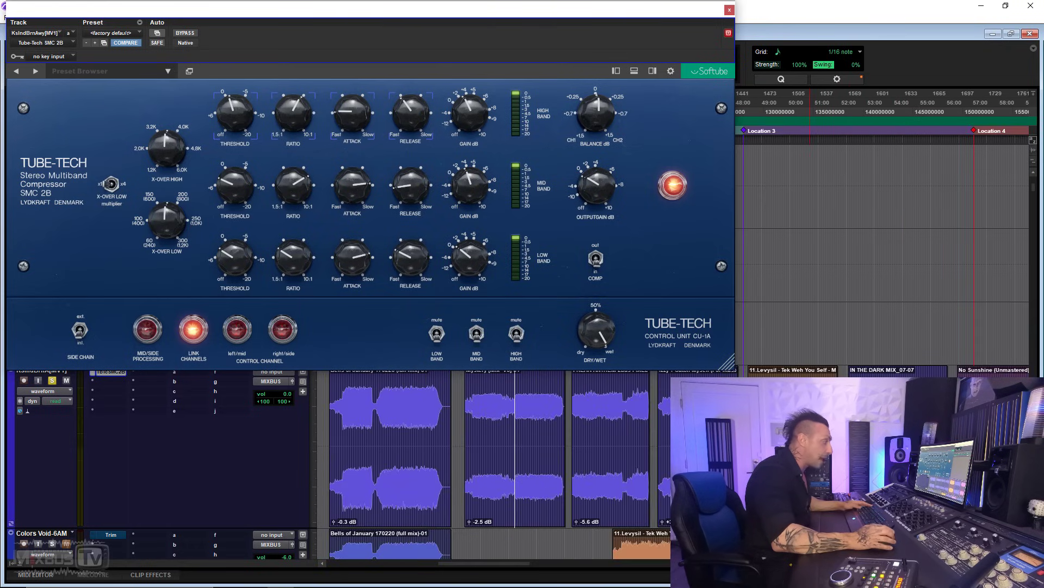
pyautogui.scroll(5, 494, 465)
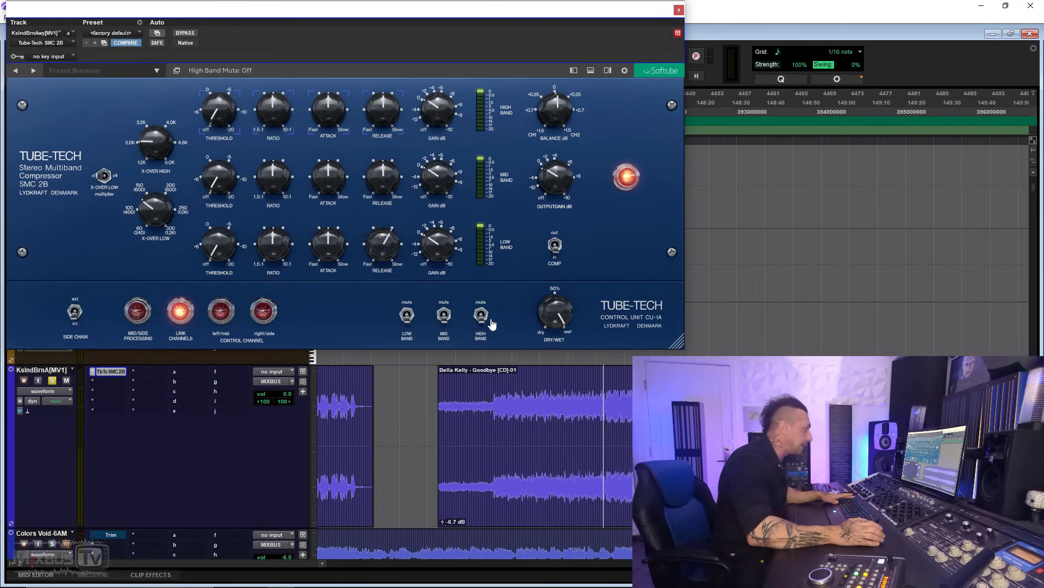
# - Play the track with the mid and high bands muted and set the low-band threshold to -0.1 dB
pyautogui.click(444, 316)
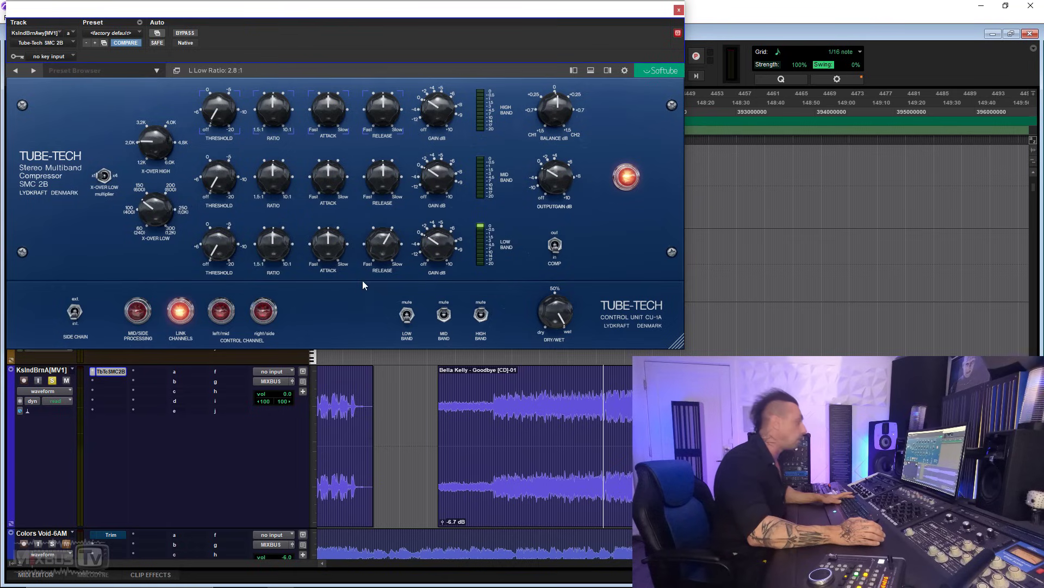
pyautogui.press('space')
pyautogui.moveTo(219, 246); pyautogui.dragTo(219, 195)
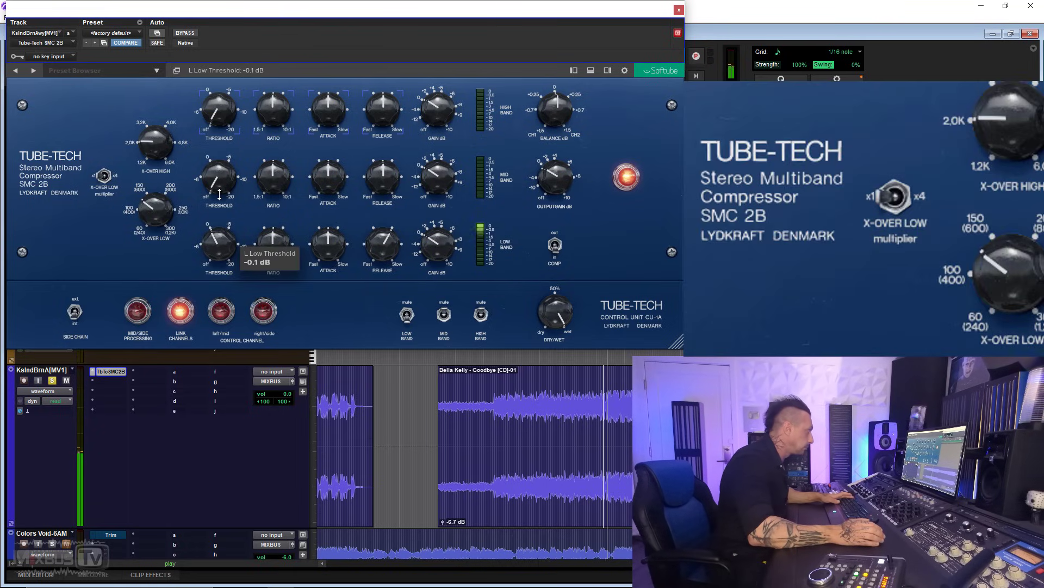
# - Switch the low crossover multiplier to x4 and back to x1, and lower the low crossover frequency
pyautogui.click(108, 178)
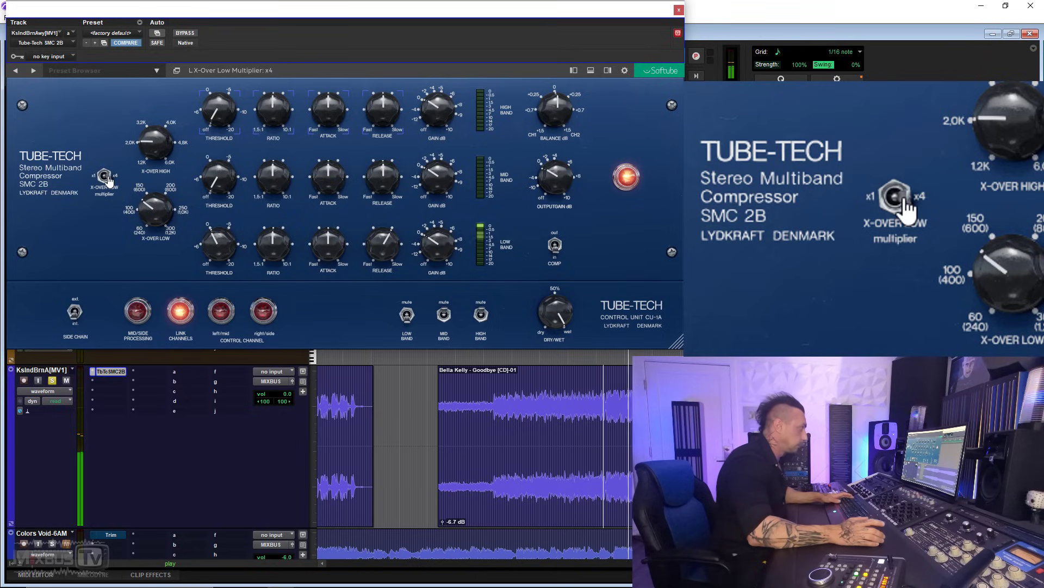
pyautogui.click(108, 178)
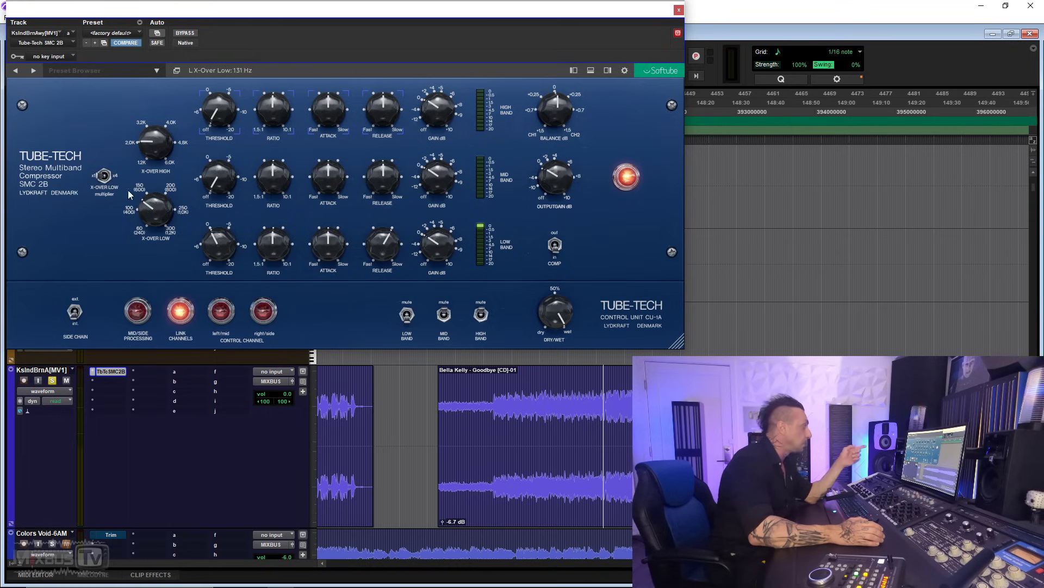
pyautogui.moveTo(151, 209); pyautogui.dragTo(155, 217)
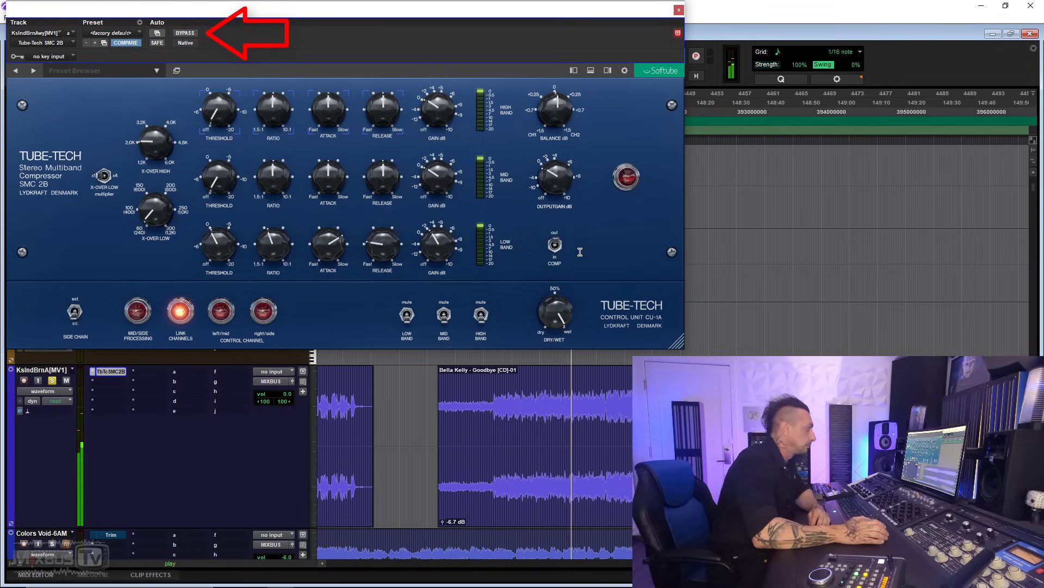
# - Compare the track with the compression out and in, and set the mid-band threshold to 3.5 dB
pyautogui.click(556, 245)
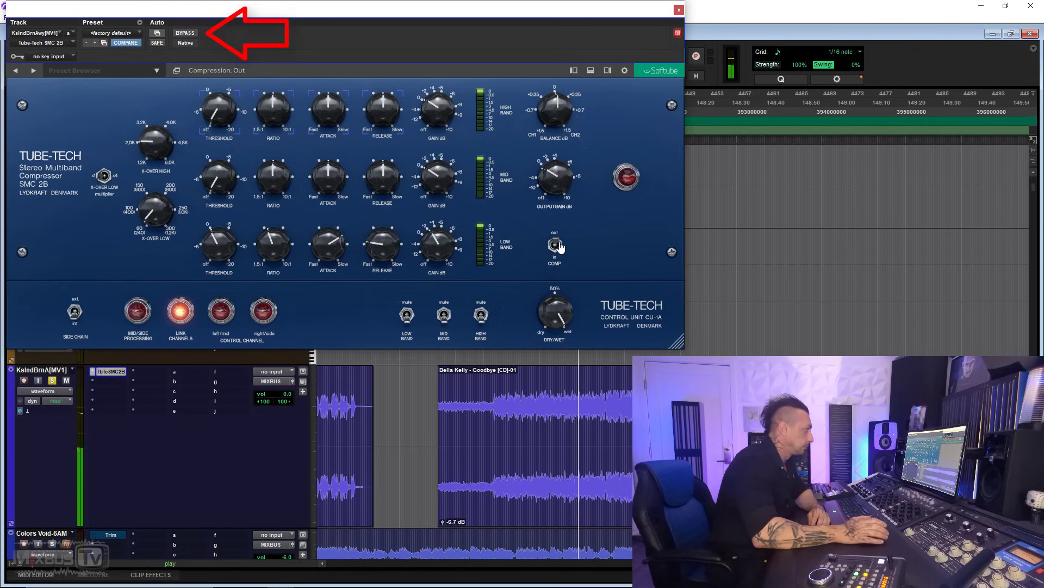
pyautogui.click(555, 245)
pyautogui.moveTo(220, 178); pyautogui.dragTo(223, 146)
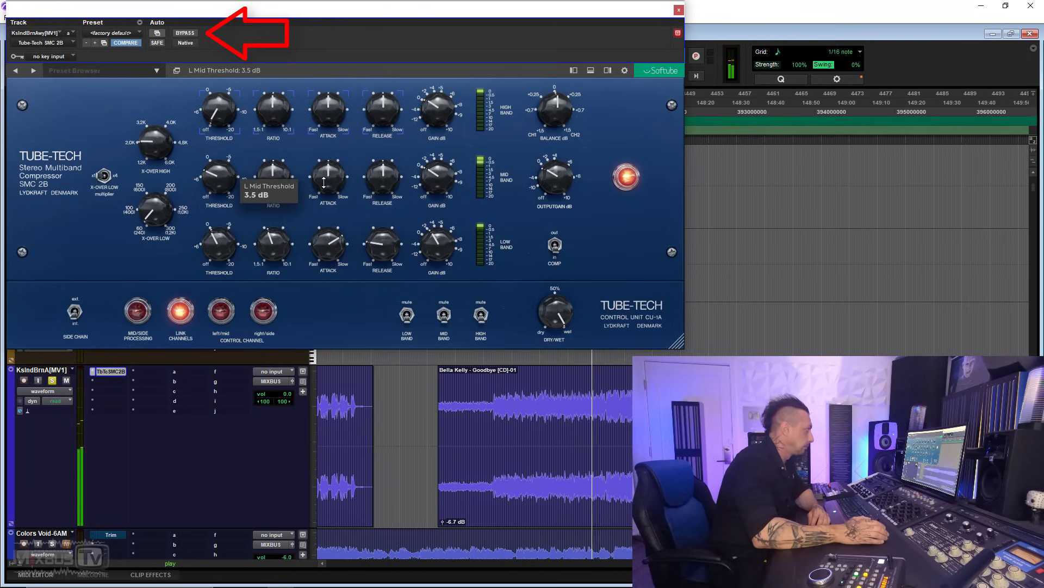
# - Set the mid band's ratio to 2.1:1, release to 1.5 and gain to 0.5 dB, with a slower attack
pyautogui.scroll(5, 309, 171)
pyautogui.scroll(-3, 269, 171)
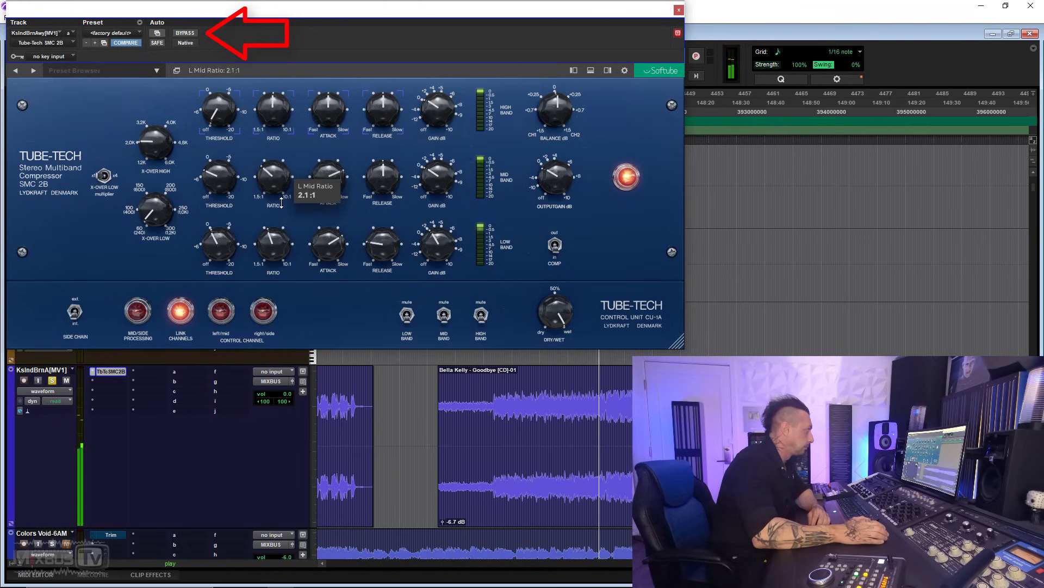
pyautogui.scroll(-5, 380, 190)
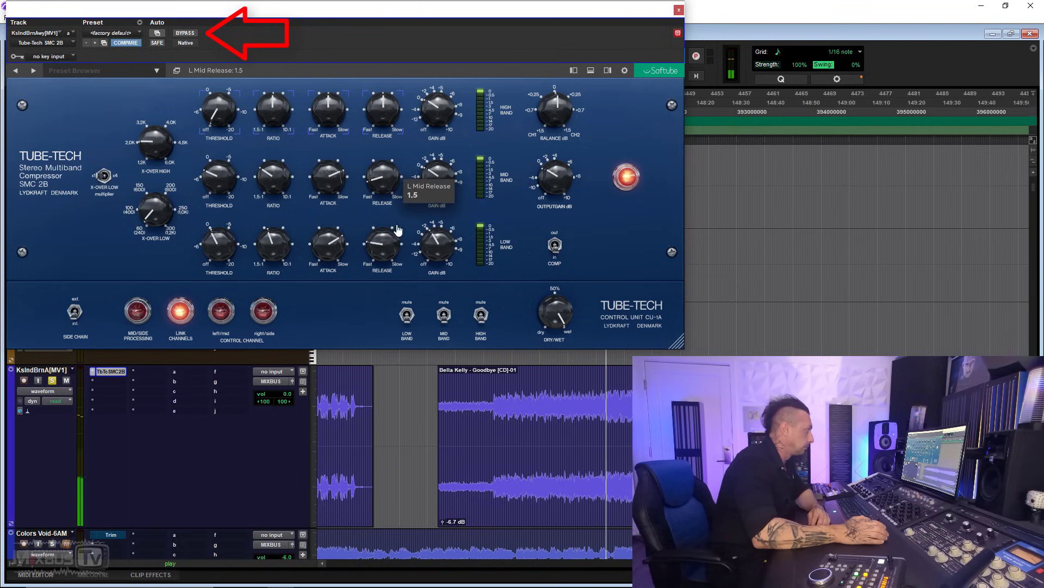
pyautogui.scroll(-3, 442, 165)
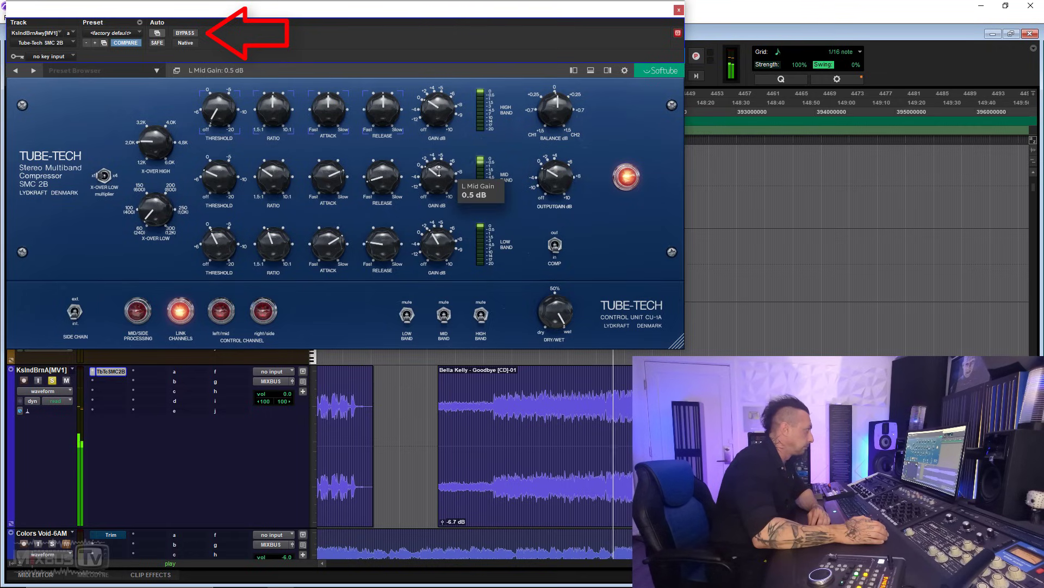
# - Set the high crossover to 2720 Hz and the high band to 0.4 dB threshold, 1.9:1 ratio, 1.6 release and 1.5 dB gain with a faster attack
pyautogui.scroll(2, 154, 134)
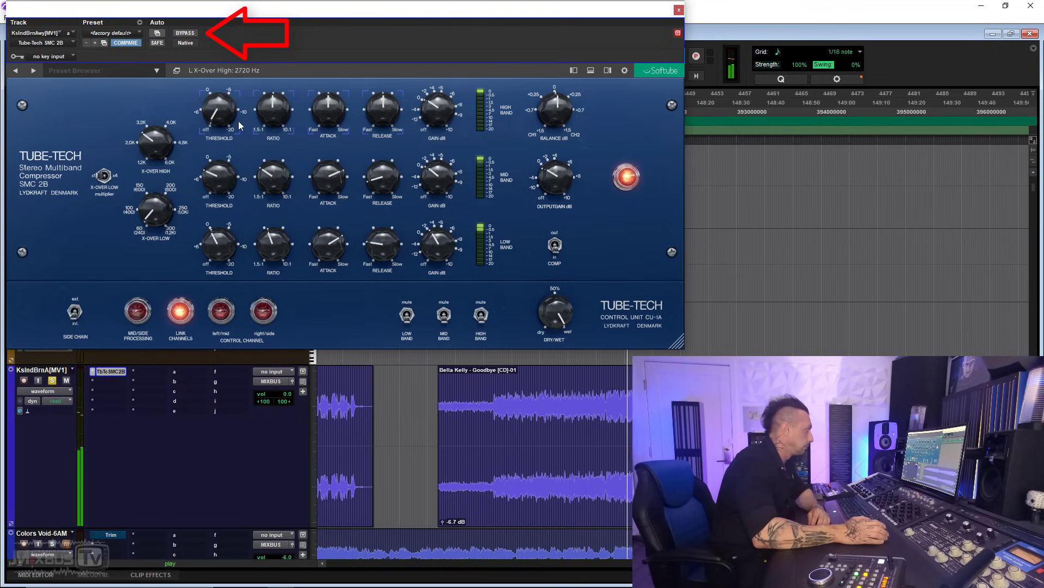
pyautogui.scroll(5, 219, 106)
pyautogui.scroll(-3, 328, 106)
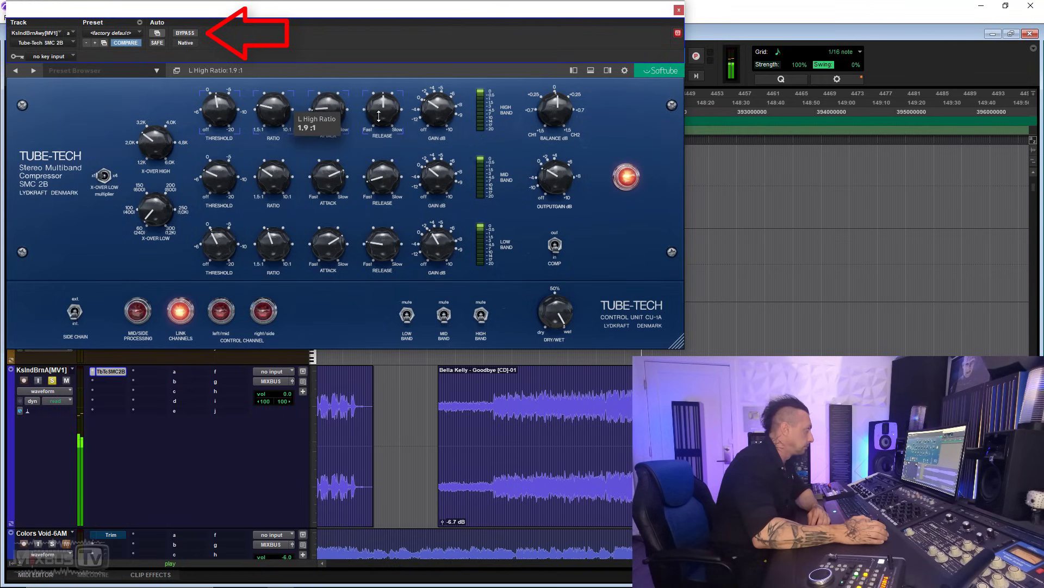
pyautogui.scroll(-3, 384, 138)
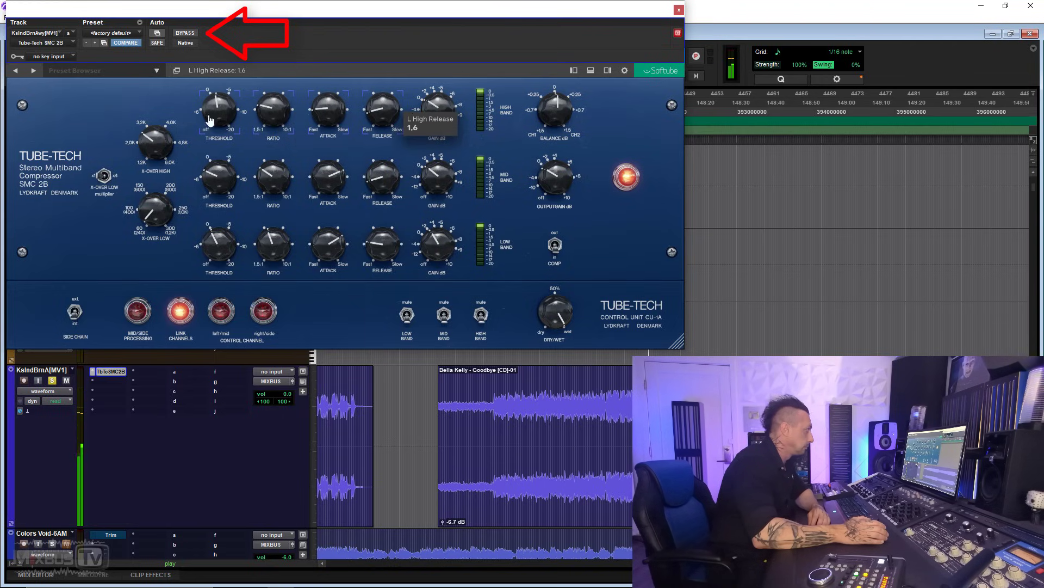
pyautogui.scroll(-3, 210, 120)
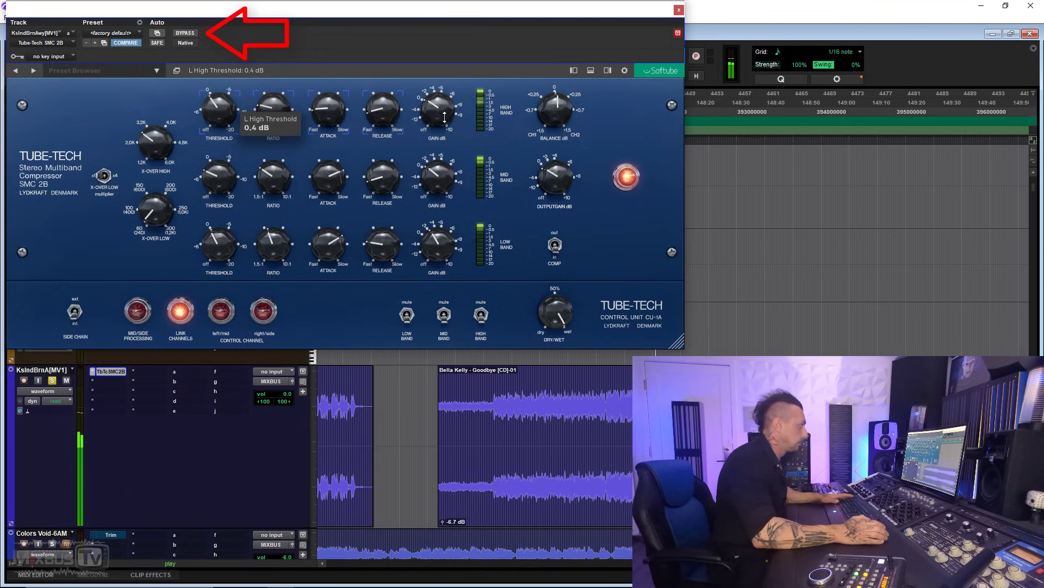
pyautogui.scroll(-1, 441, 114)
pyautogui.scroll(1, 438, 104)
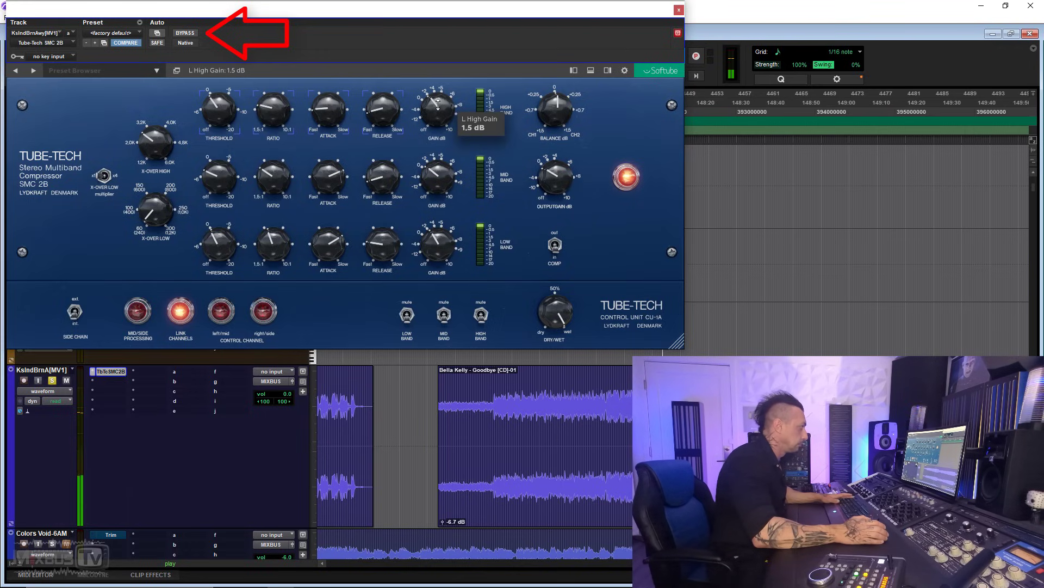
# - Set the low-band gain to 3.3 dB and the output gain to 0.7 dB, comparing the track with the plug-in bypassed and active
pyautogui.moveTo(438, 248)
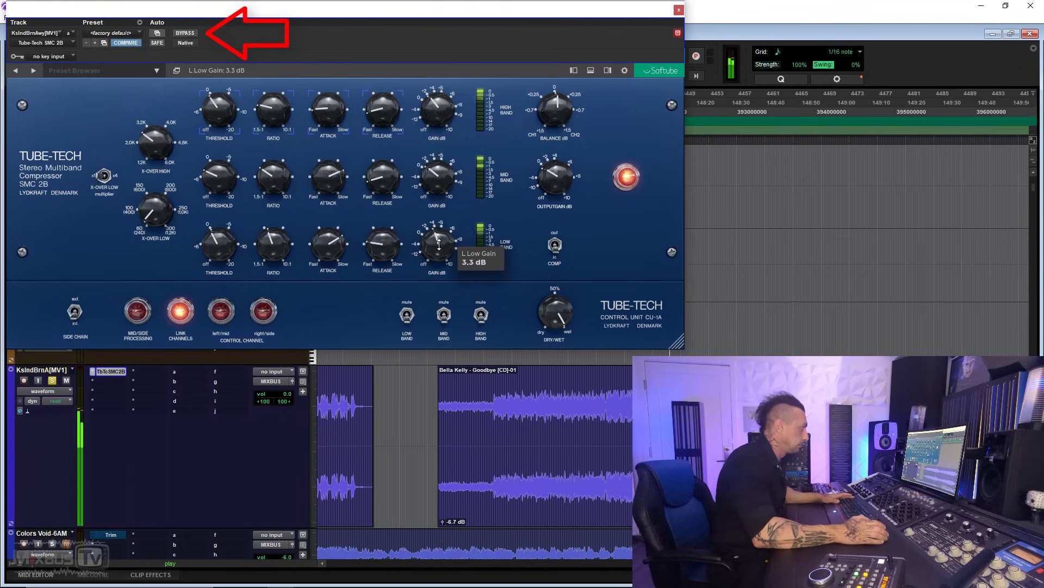
pyautogui.click(185, 33)
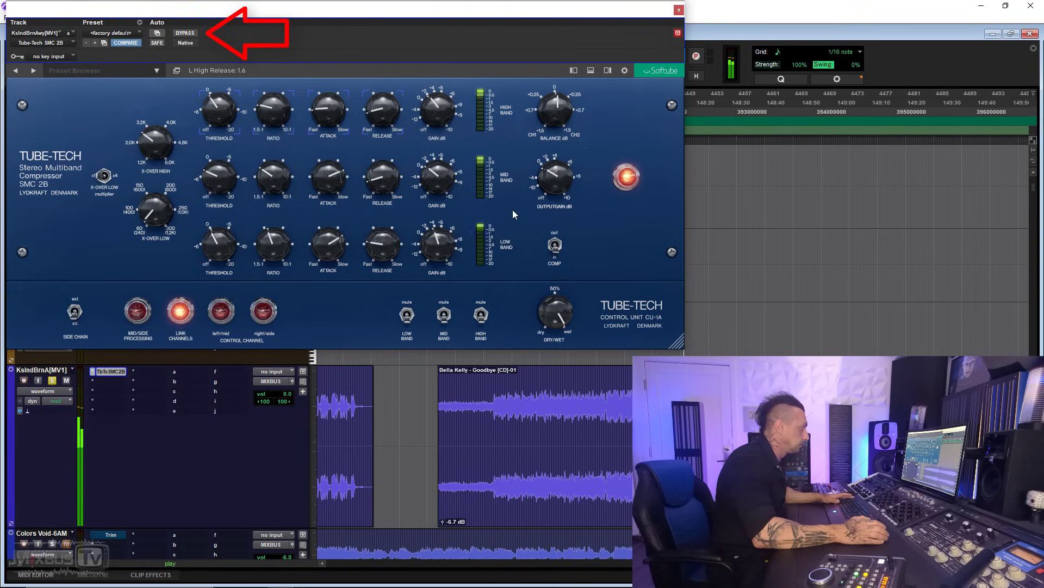
pyautogui.moveTo(564, 166); pyautogui.dragTo(564, 165)
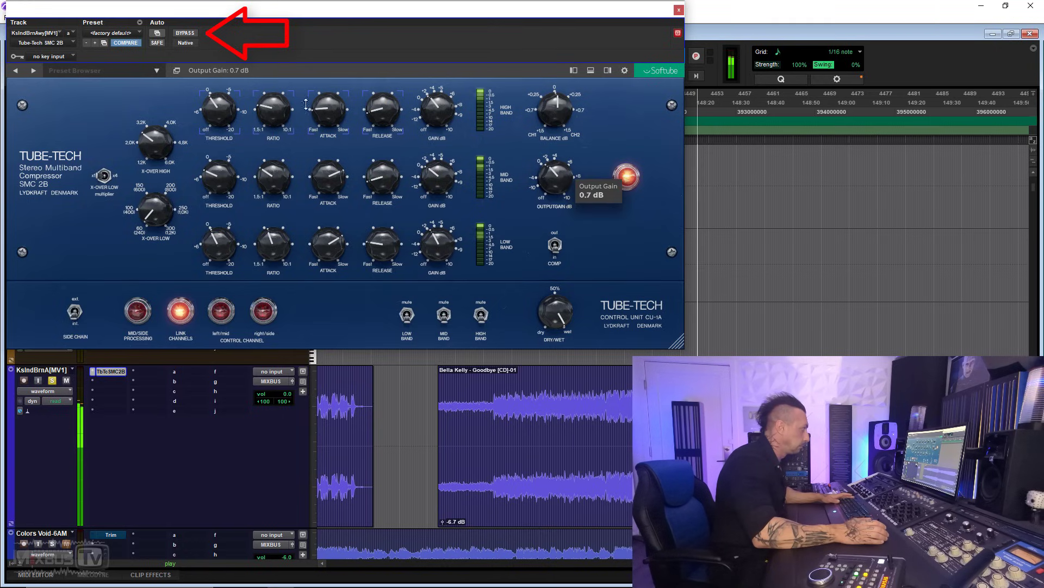
pyautogui.click(190, 33)
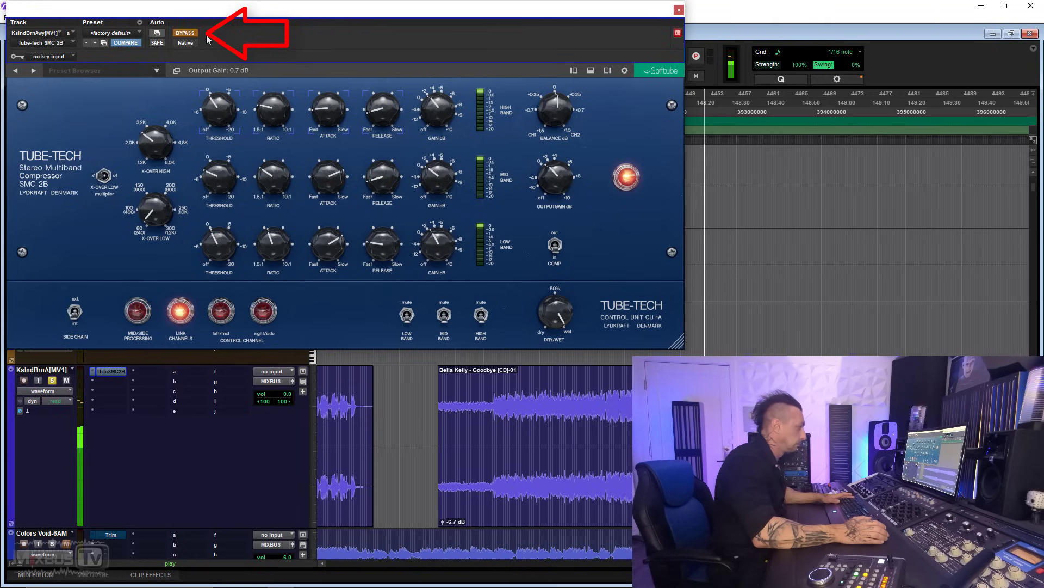
pyautogui.click(191, 34)
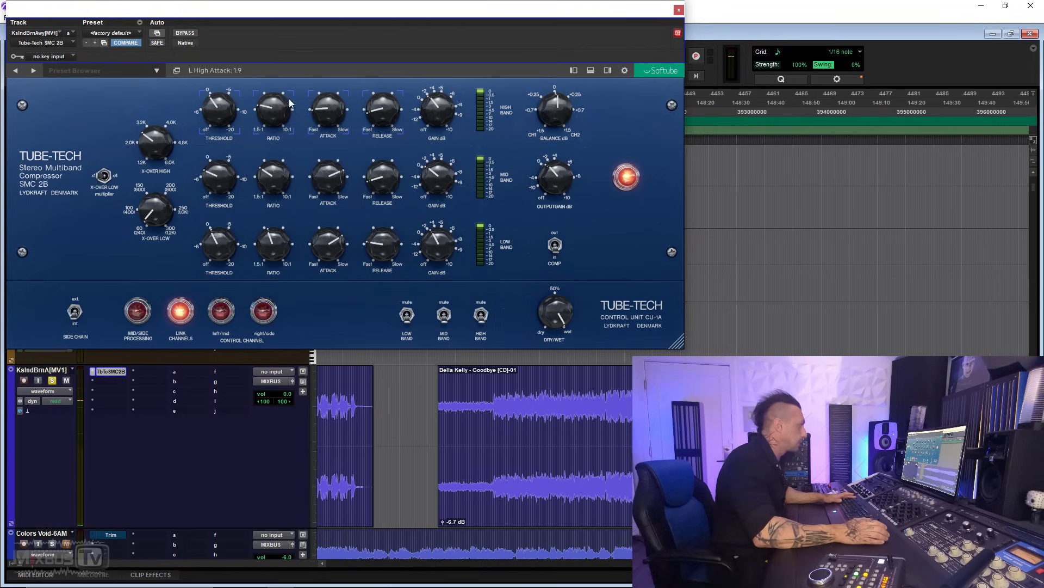
# - Compare the track with the compression switched out and in, and set the output gain to 0.1 dB
pyautogui.click(555, 245)
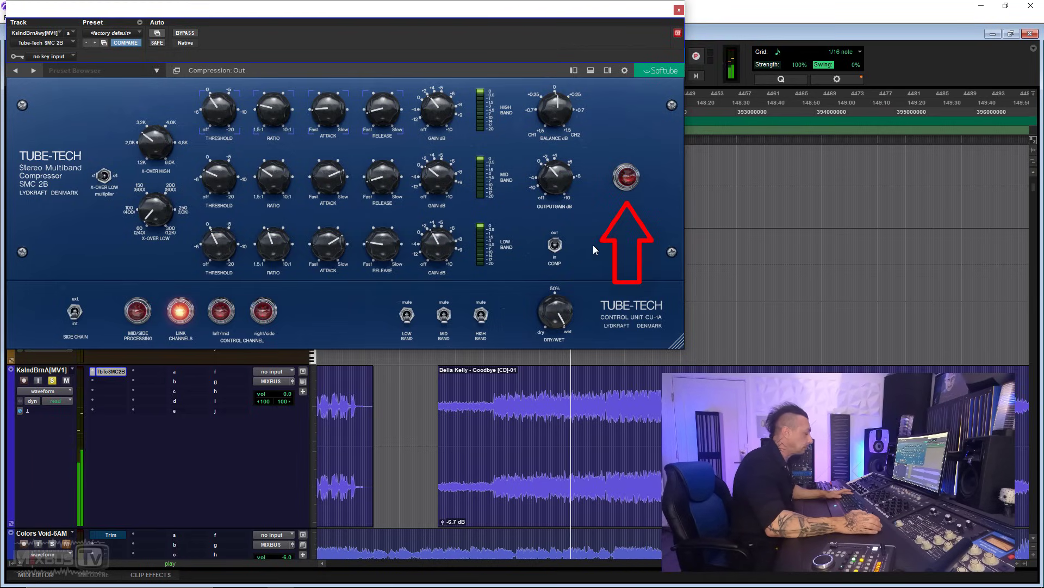
pyautogui.click(555, 245)
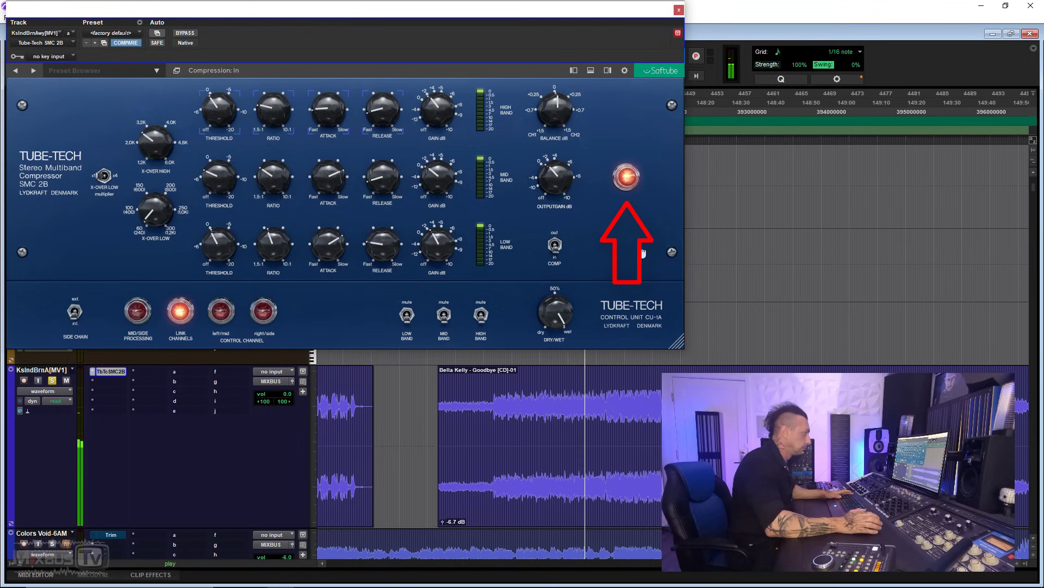
pyautogui.click(555, 245)
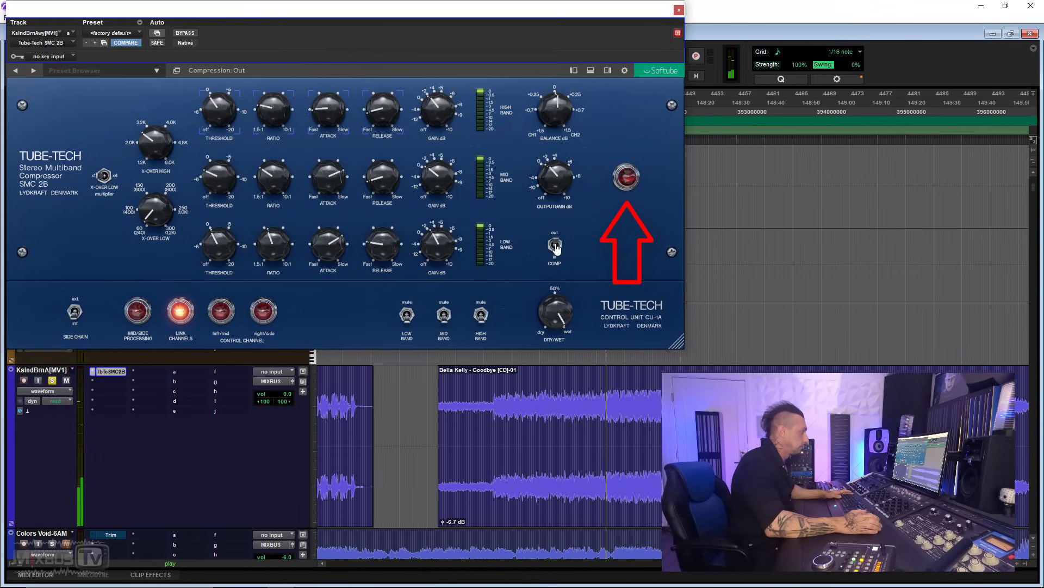
pyautogui.click(555, 245)
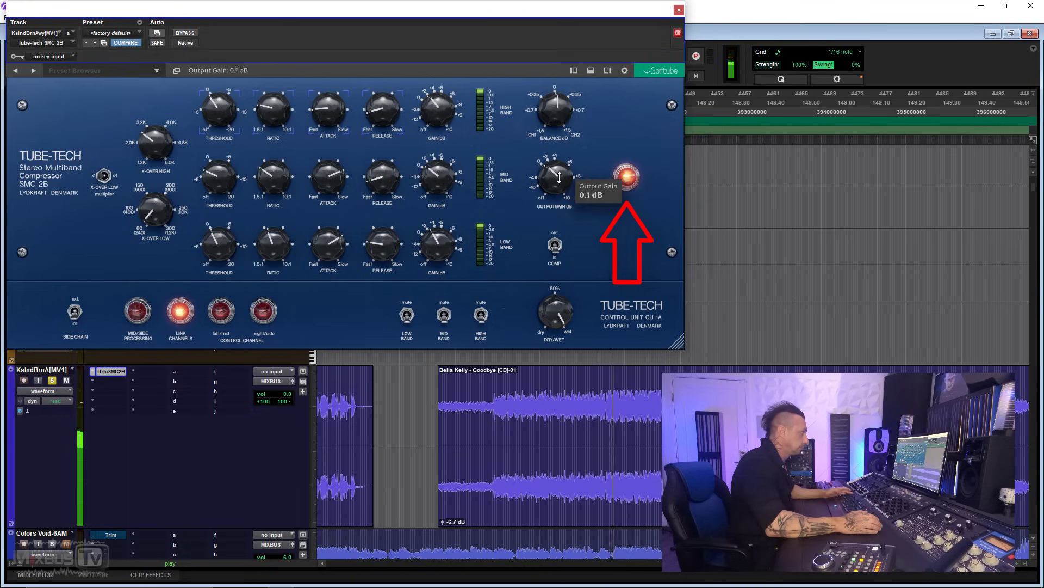
# - Set the high-band gain to 1.3 dB and keep comparing the track with the compression out and in
pyautogui.click(555, 245)
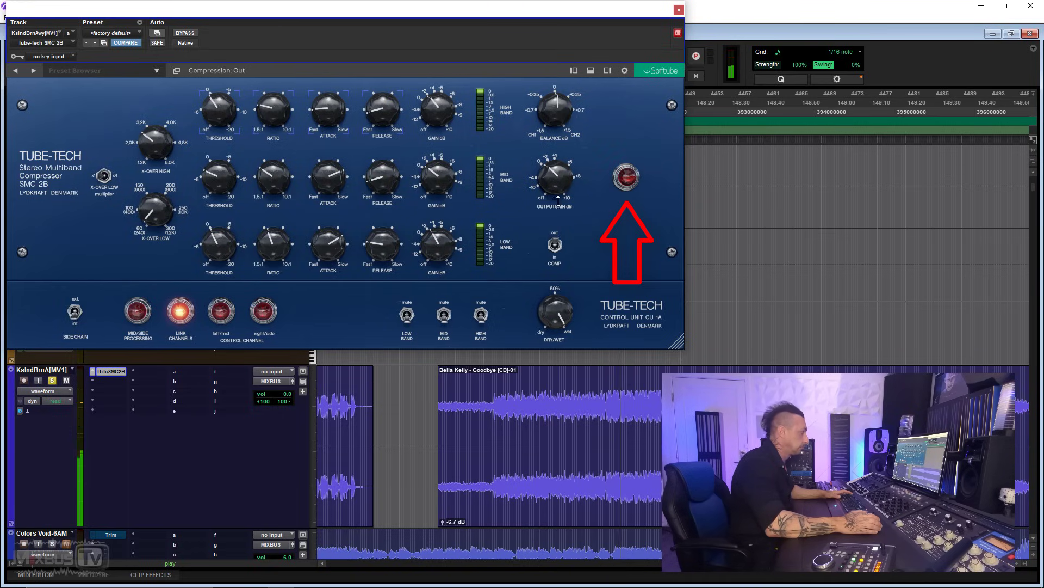
pyautogui.click(557, 245)
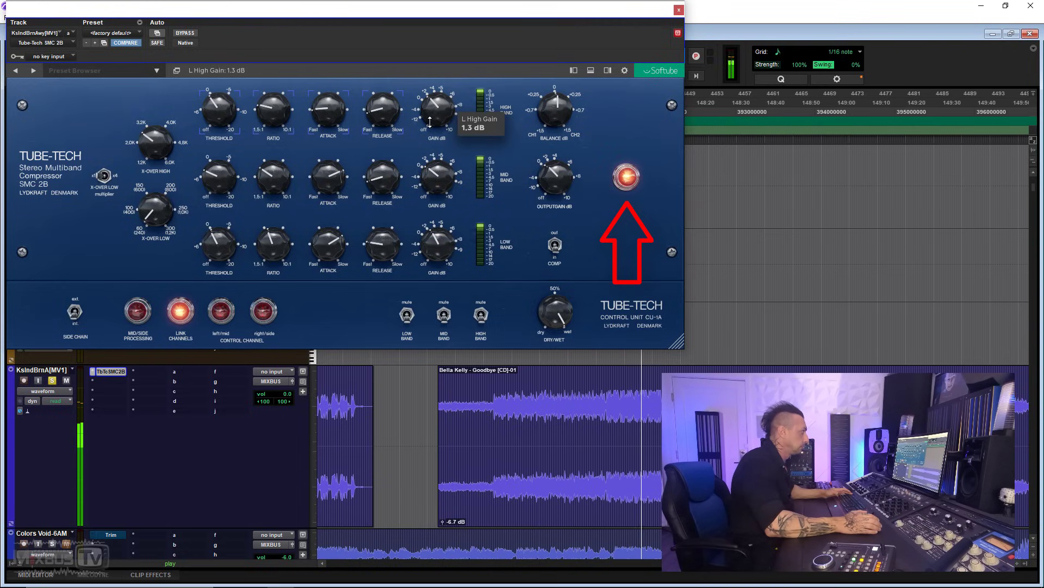
pyautogui.click(557, 244)
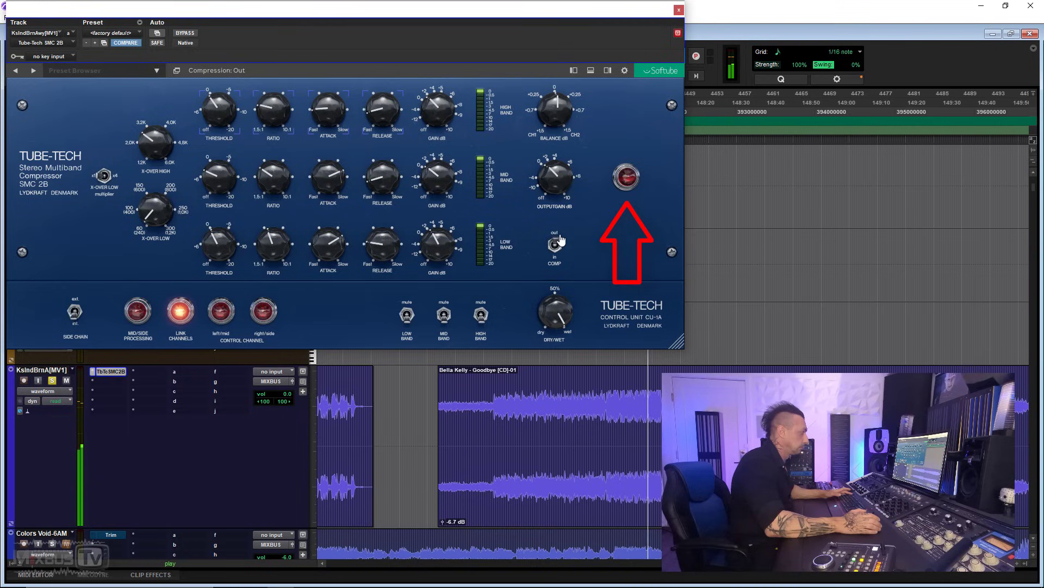
pyautogui.click(556, 255)
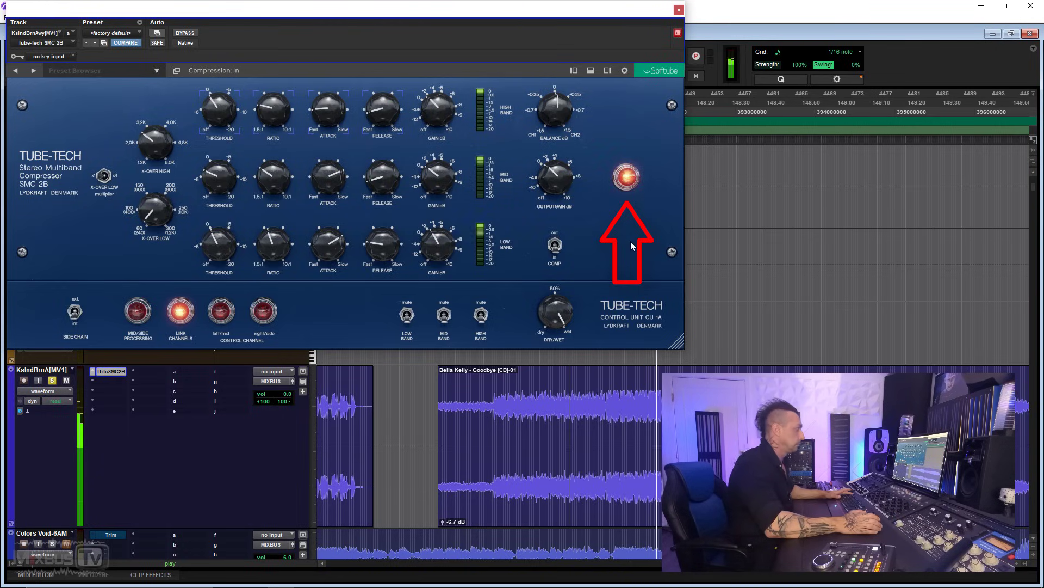
pyautogui.click(557, 246)
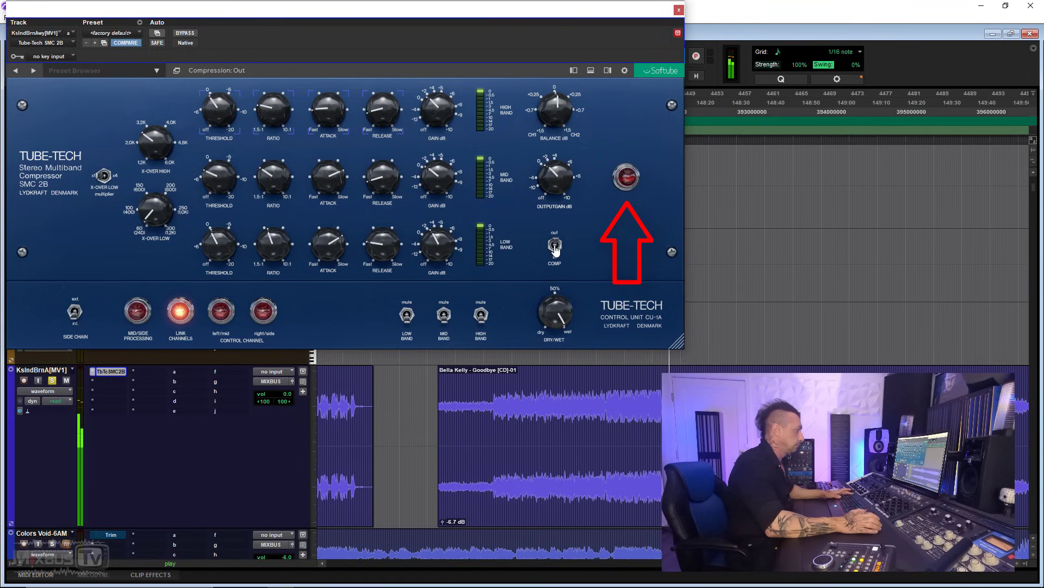
pyautogui.click(555, 248)
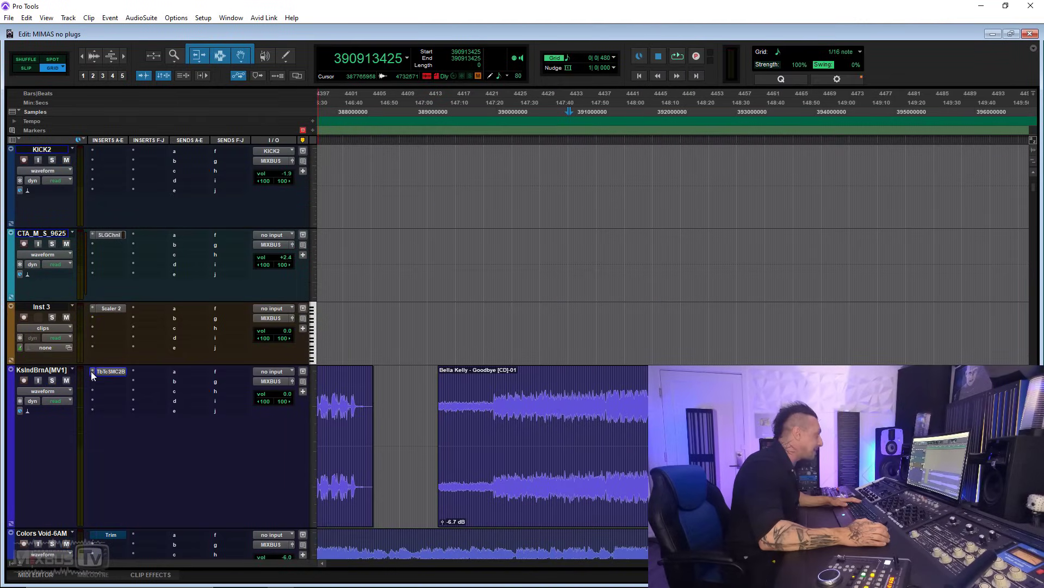
# - Open the Tube-Tech SMC 2B on the NO COMP track and mute its low and high bands to isolate the mids
pyautogui.rightClick(93, 376)
pyautogui.click(130, 374)
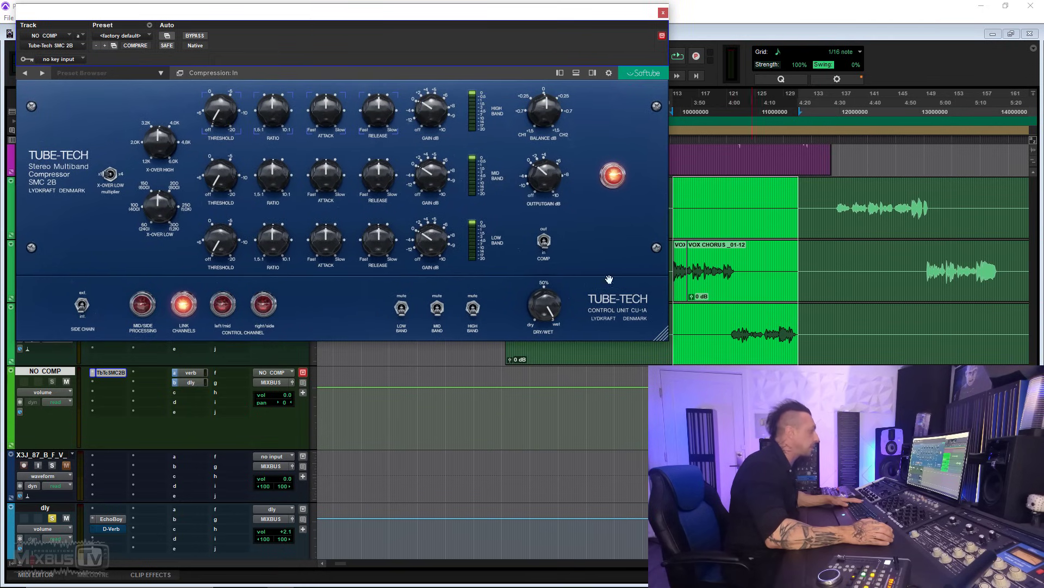
pyautogui.moveTo(381, 12); pyautogui.dragTo(370, 16)
pyautogui.click(461, 311)
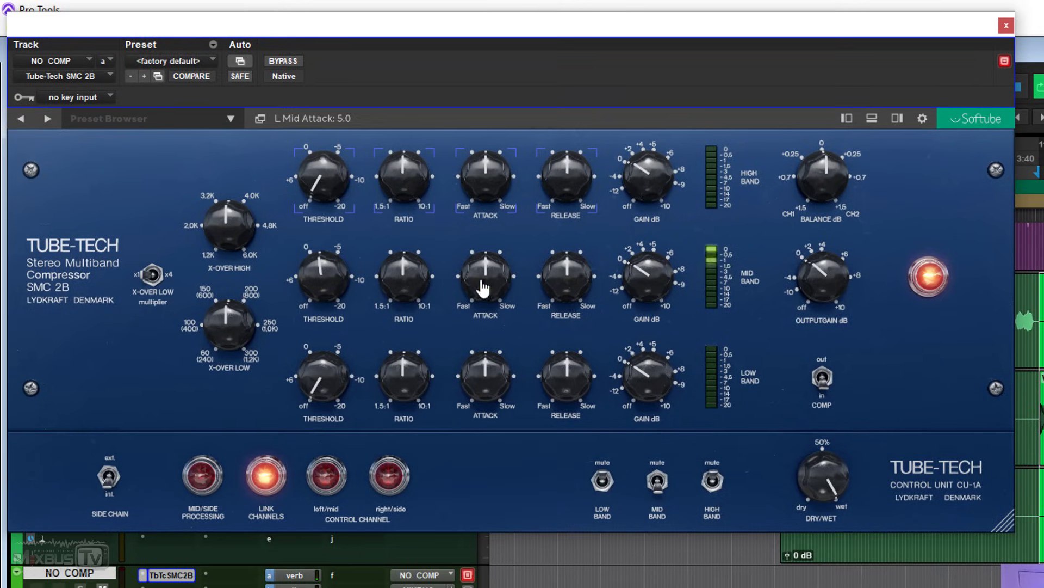
# - Give the mid band a lower ratio, slower attack, faster release and 0.0 dB gain, and unmute the low and high bands
pyautogui.moveTo(483, 287); pyautogui.dragTo(417, 309)
pyautogui.moveTo(593, 286); pyautogui.dragTo(571, 315)
pyautogui.moveTo(653, 275); pyautogui.dragTo(653, 271)
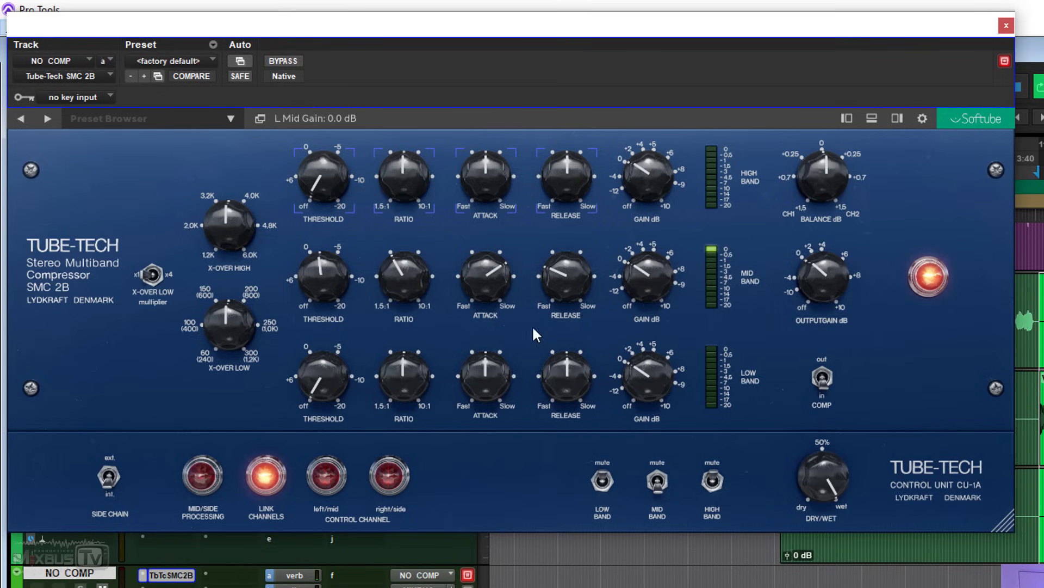
pyautogui.click(711, 481)
pyautogui.click(711, 482)
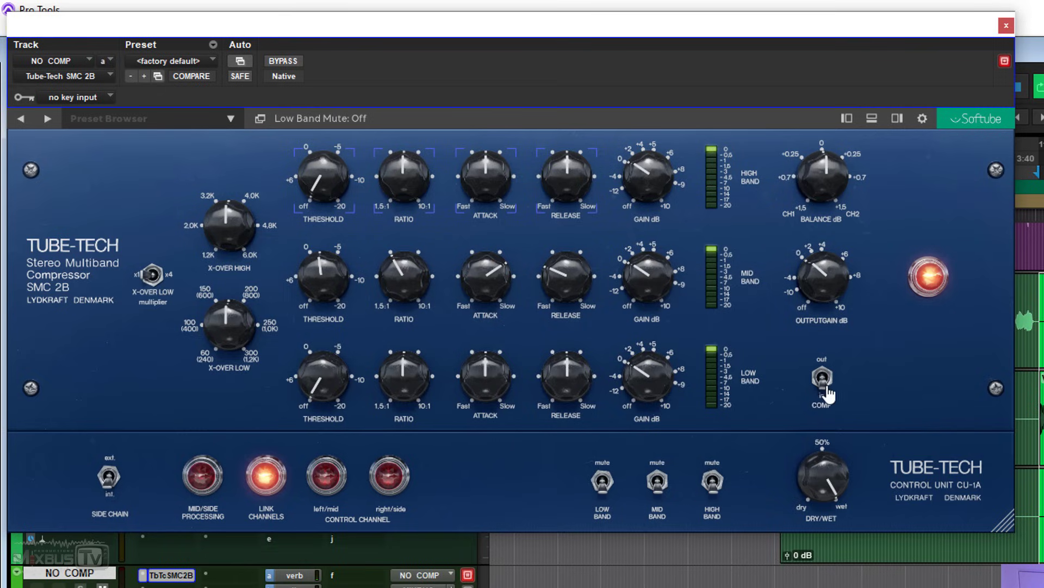
# - Set the low-band threshold to -15.2 dB with a higher ratio, slower attack and faster release
pyautogui.moveTo(330, 392); pyautogui.dragTo(330, 371)
pyautogui.moveTo(482, 351); pyautogui.dragTo(482, 338)
pyautogui.moveTo(567, 353); pyautogui.dragTo(567, 376)
pyautogui.moveTo(407, 360); pyautogui.dragTo(407, 348)
pyautogui.moveTo(326, 372); pyautogui.dragTo(327, 319)
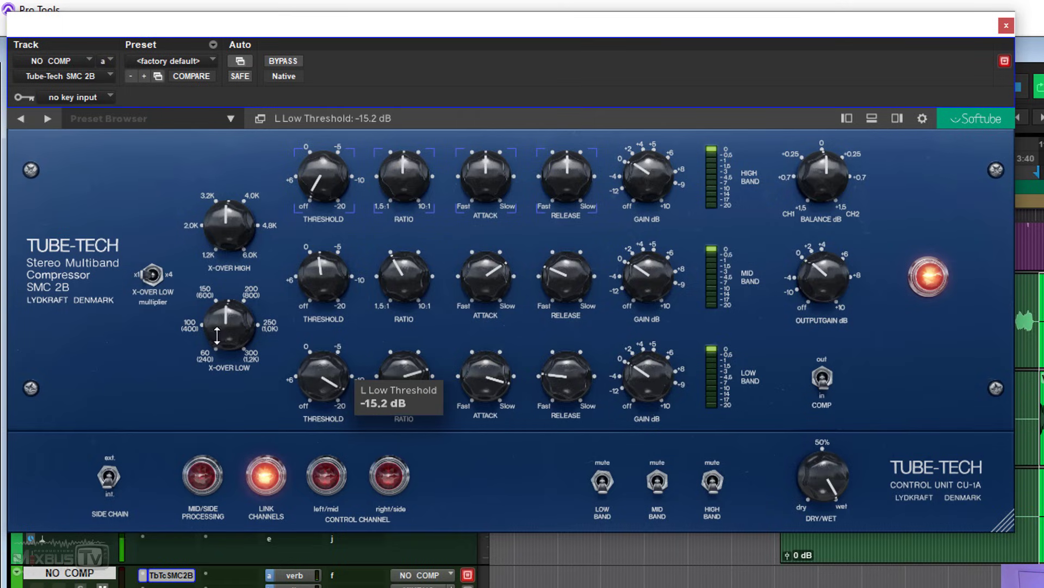
# - Play the selection with the low crossover multiplier at x4, and set the low band's ratio to 4.3:1 and threshold to -9.6 dB
pyautogui.click(157, 279)
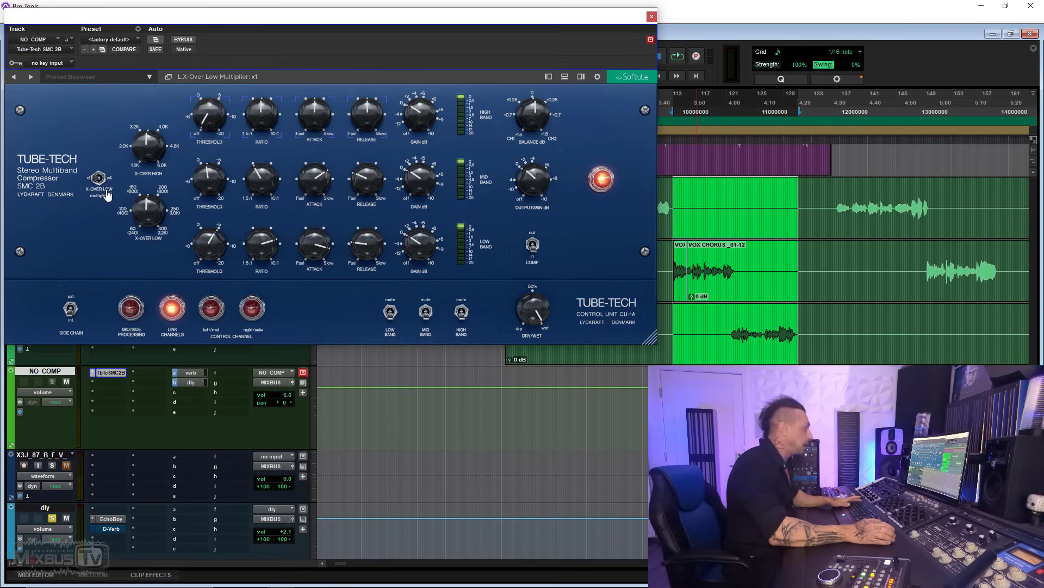
pyautogui.press('space')
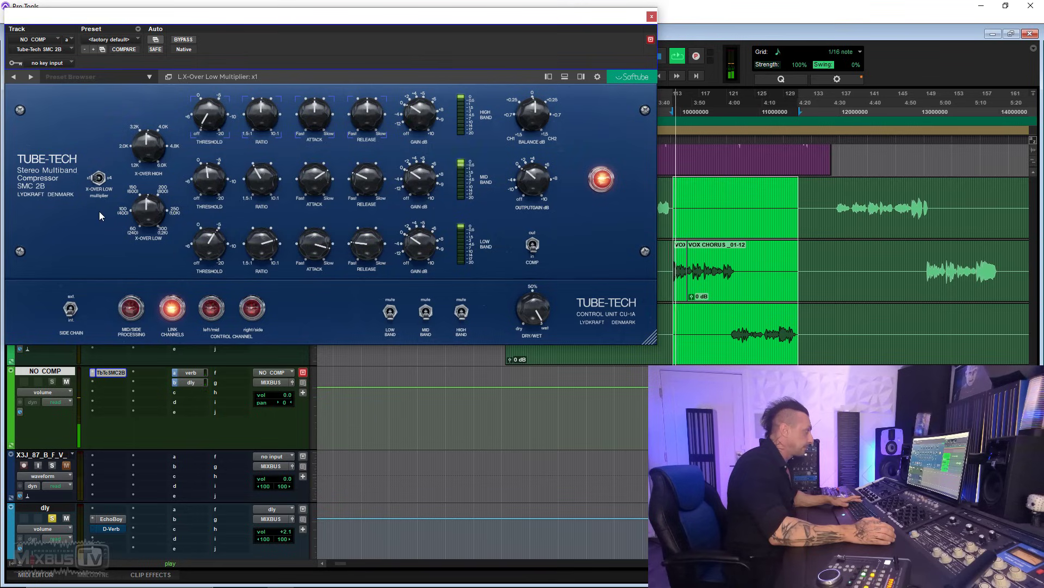
pyautogui.click(99, 183)
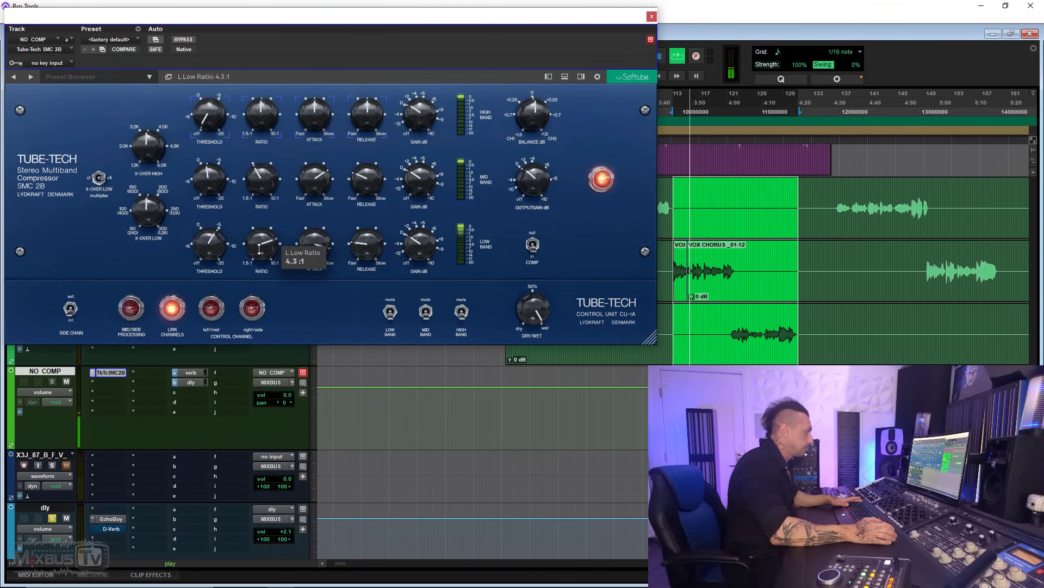
pyautogui.moveTo(318, 256); pyautogui.dragTo(365, 222)
pyautogui.moveTo(218, 242); pyautogui.dragTo(220, 232)
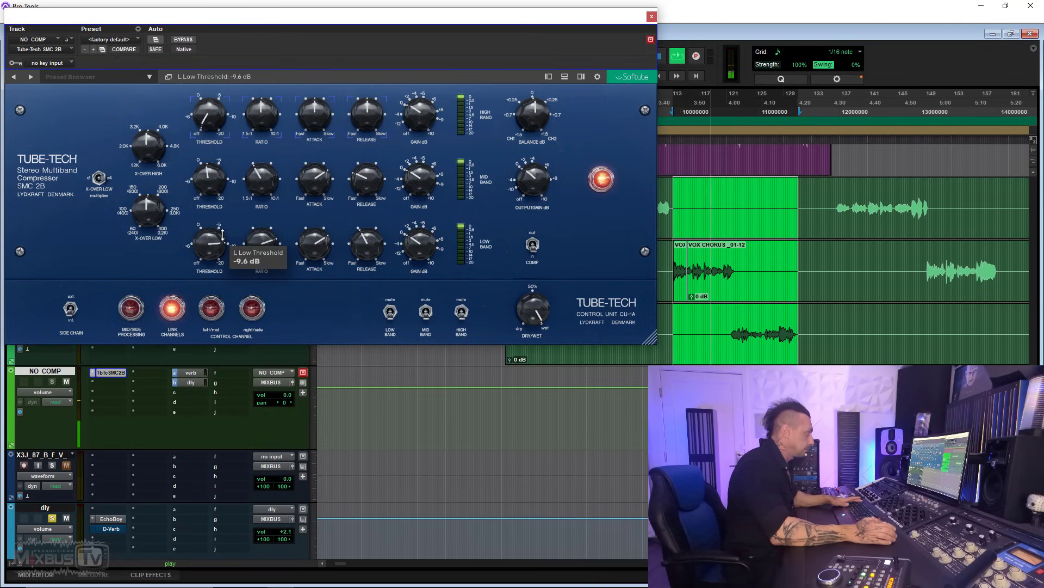
# - Mute the mid band and set the high band's threshold to 1.7 dB and attack to 2.5 with a higher ratio, plus a 6000 Hz high crossover
pyautogui.moveTo(231, 124); pyautogui.dragTo(231, 111)
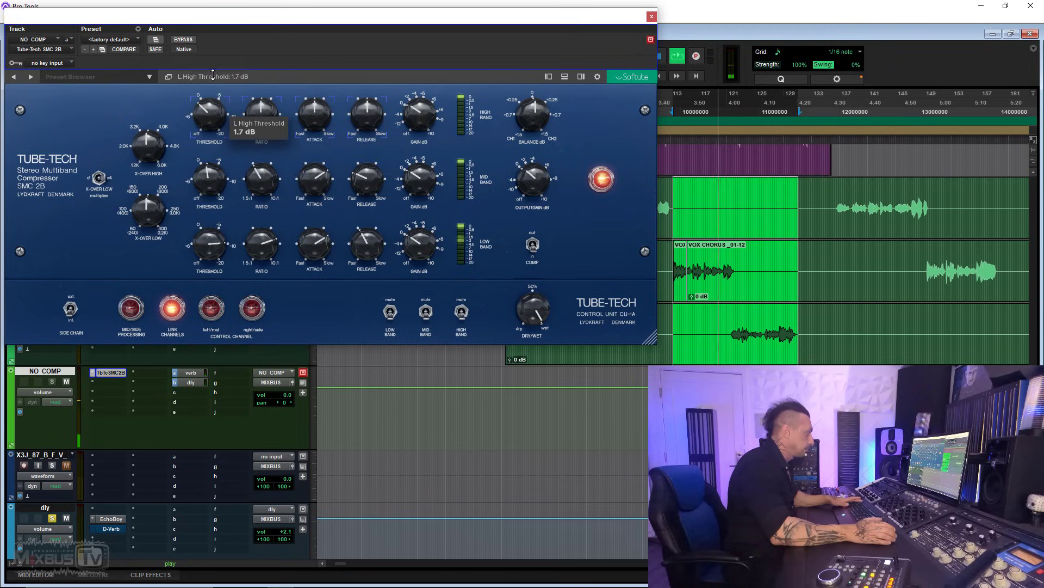
pyautogui.click(429, 310)
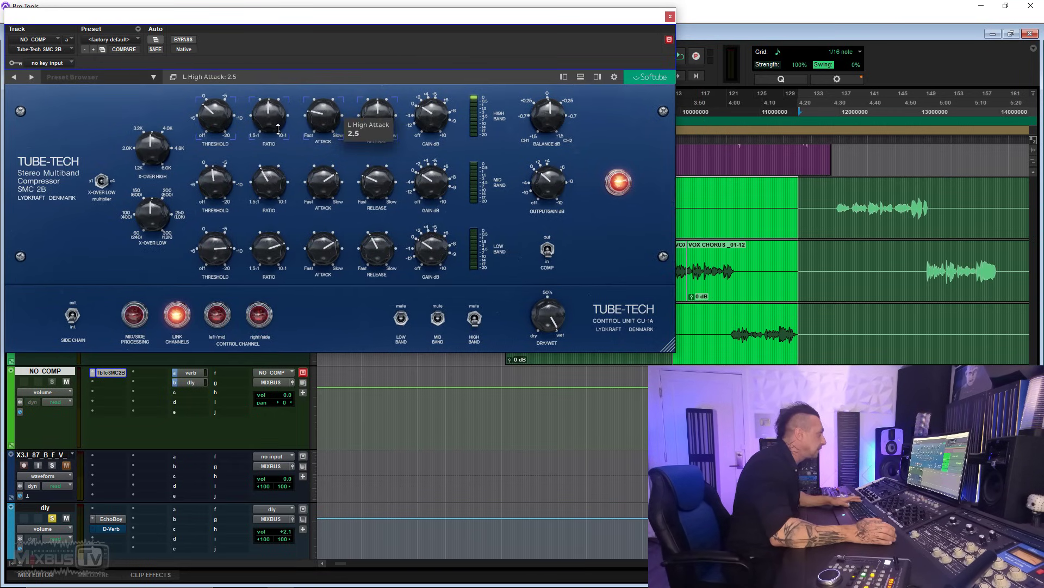
pyautogui.moveTo(278, 129); pyautogui.dragTo(279, 111)
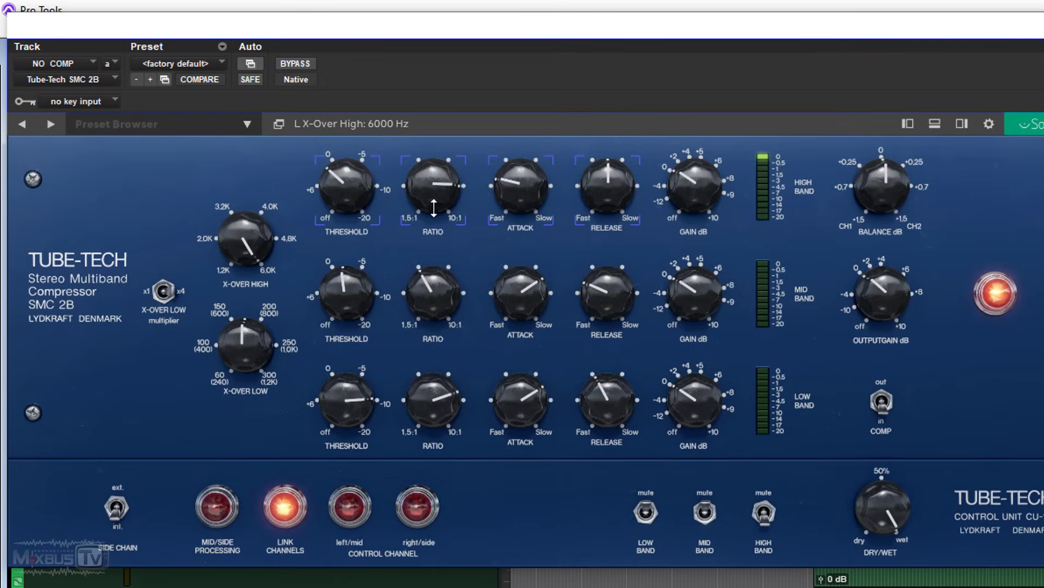
# - Give the high band a lower threshold, faster attack and faster release, lower the high crossover, and raise the output gain
pyautogui.moveTo(482, 190); pyautogui.dragTo(629, 242)
pyautogui.moveTo(345, 190); pyautogui.dragTo(262, 272)
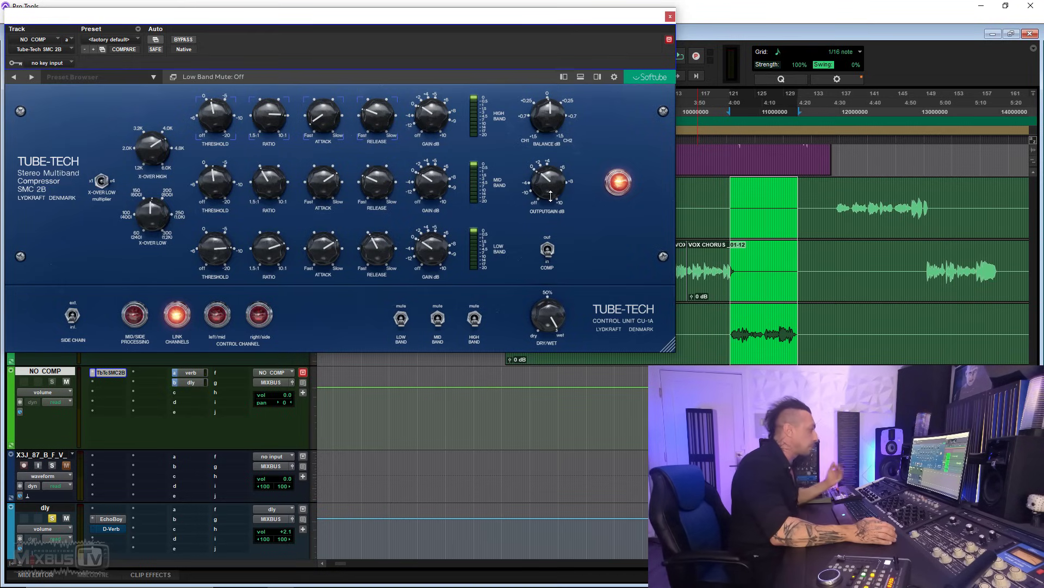
pyautogui.moveTo(547, 179)
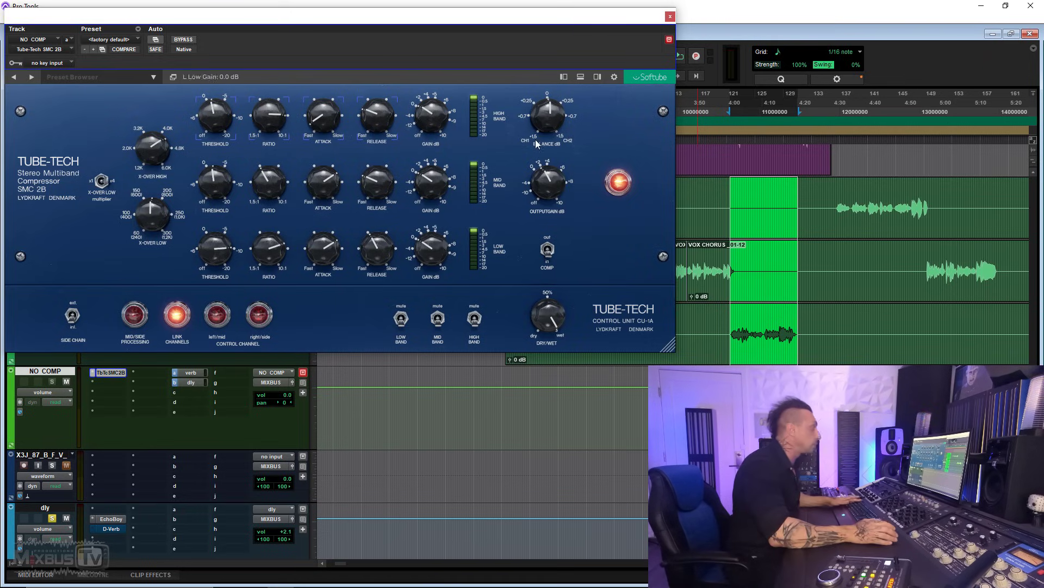
# - Extend the selection across the VOX CHORUS vocal parts and play it with compression engaged and the low crossover at 216 Hz
pyautogui.moveTo(677, 207); pyautogui.dragTo(876, 321)
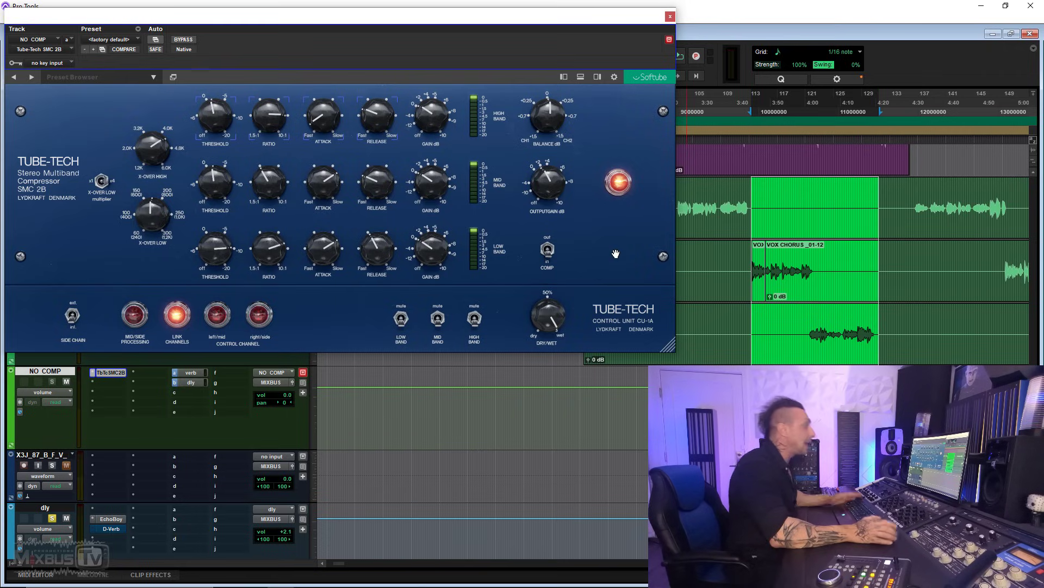
pyautogui.click(547, 249)
pyautogui.press('space')
pyautogui.click(554, 253)
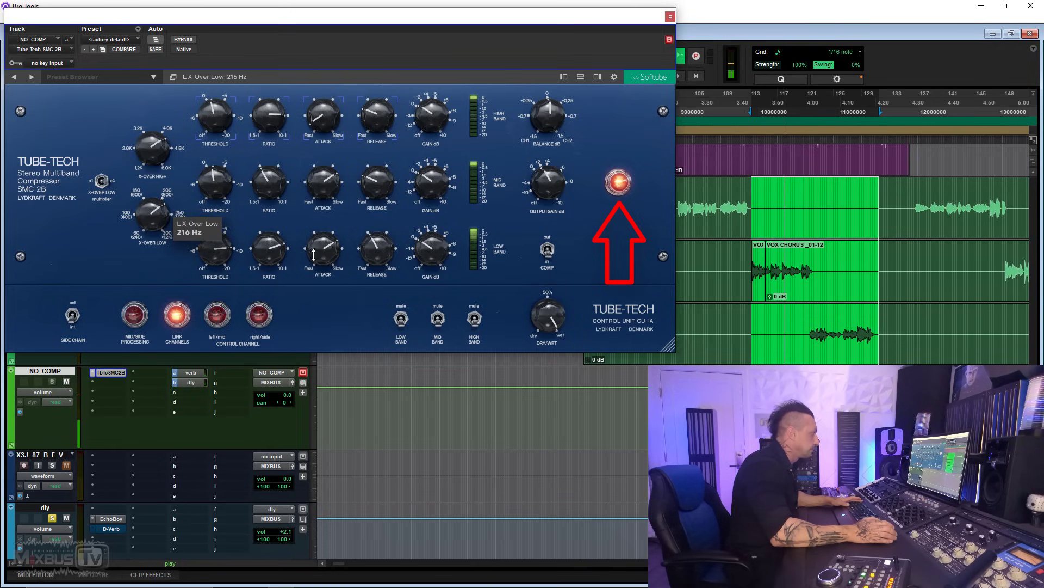
# - Compare the vocals with compression in and out while lowering the low-band threshold and raising the output gain
pyautogui.click(547, 251)
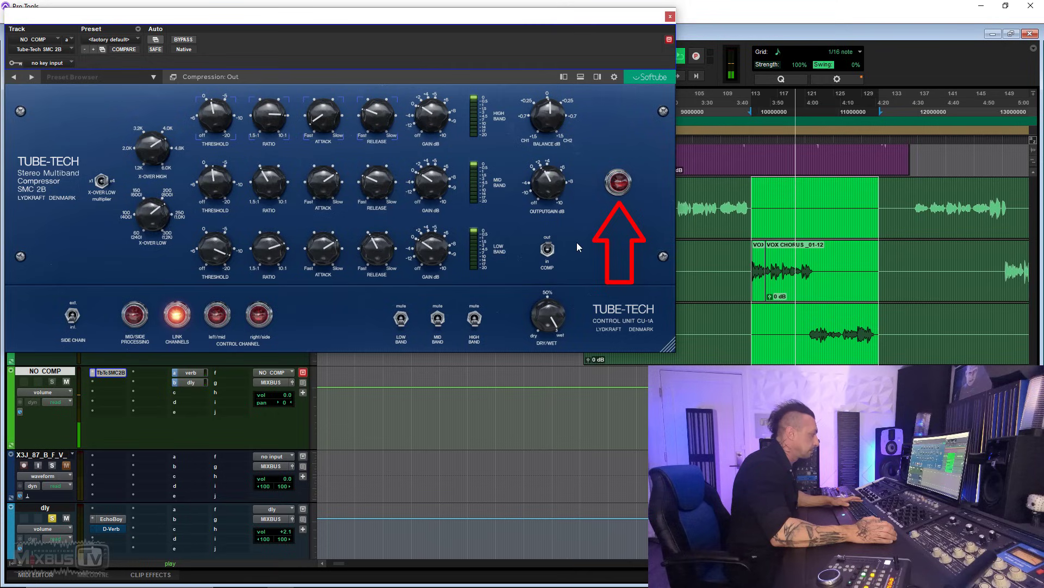
pyautogui.click(547, 250)
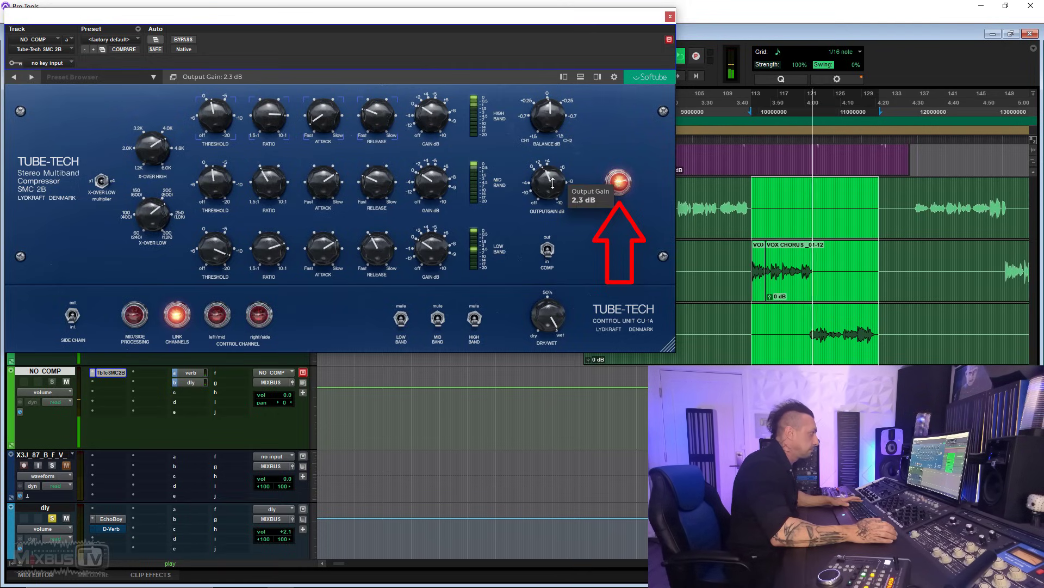
pyautogui.click(548, 250)
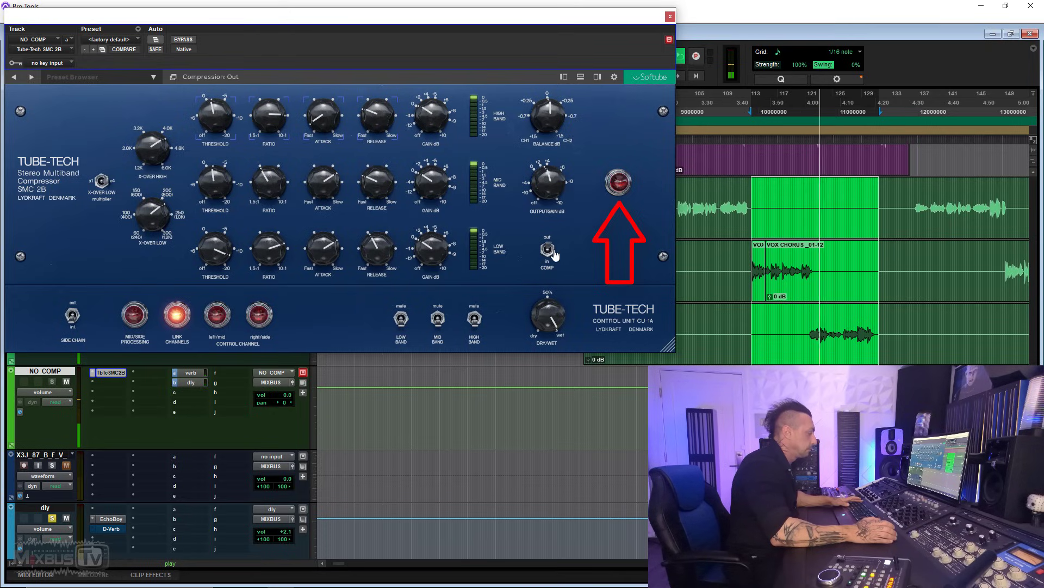
pyautogui.click(549, 250)
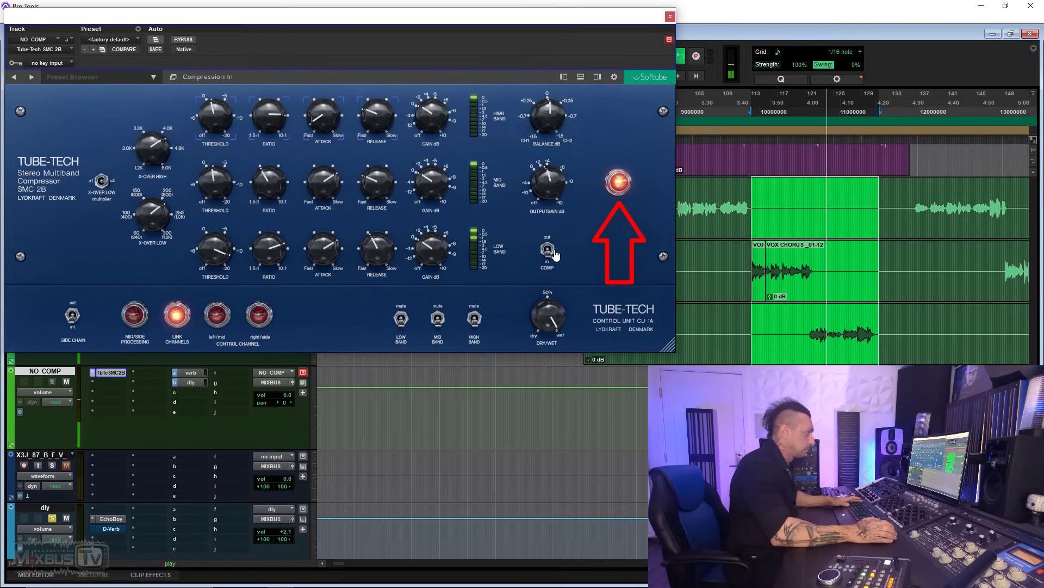
# - Give the mid band a higher ratio, an attack of 5.3 and a lower threshold during playback
pyautogui.moveTo(269, 182); pyautogui.dragTo(216, 179)
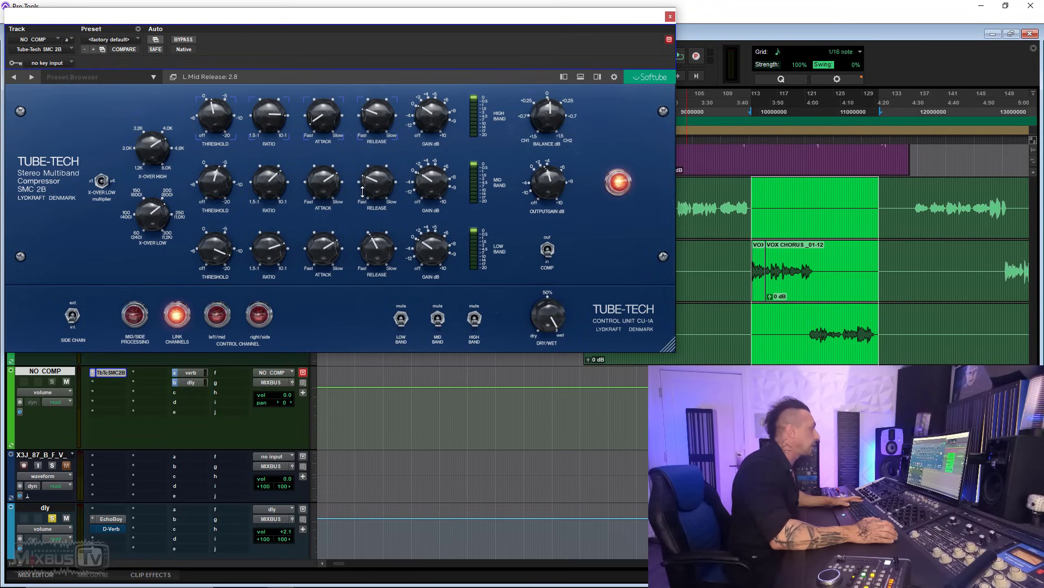
pyautogui.moveTo(326, 188); pyautogui.dragTo(328, 200)
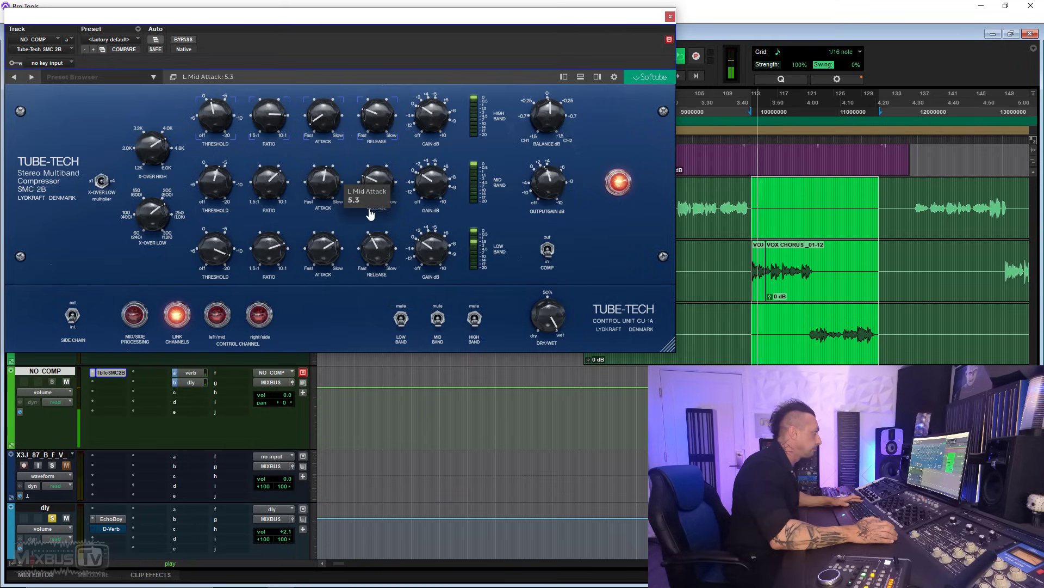
pyautogui.moveTo(214, 187); pyautogui.dragTo(218, 179)
# - Set the high band's release to 3.0 and threshold to -3.0 dB, and the low band's threshold to -20.0 dB
pyautogui.moveTo(377, 184); pyautogui.dragTo(374, 126)
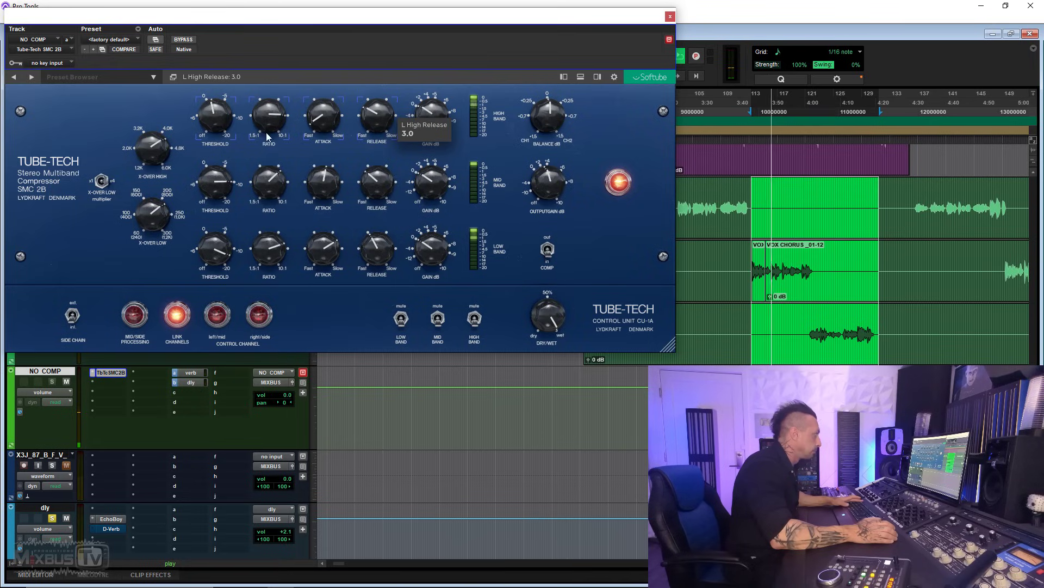
pyautogui.moveTo(224, 136); pyautogui.dragTo(217, 118)
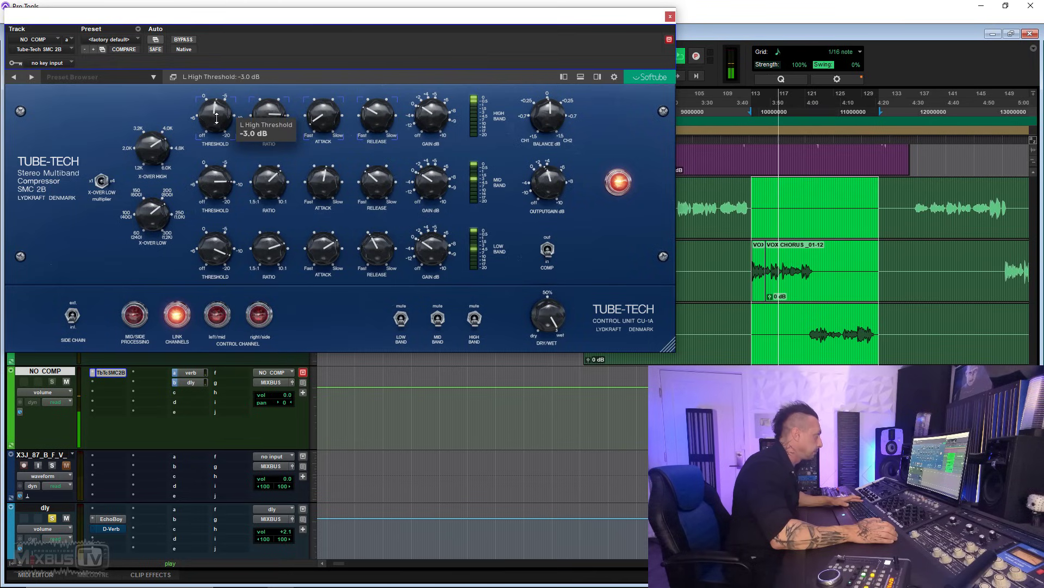
pyautogui.moveTo(433, 114); pyautogui.dragTo(434, 111)
pyautogui.moveTo(235, 256); pyautogui.dragTo(245, 248)
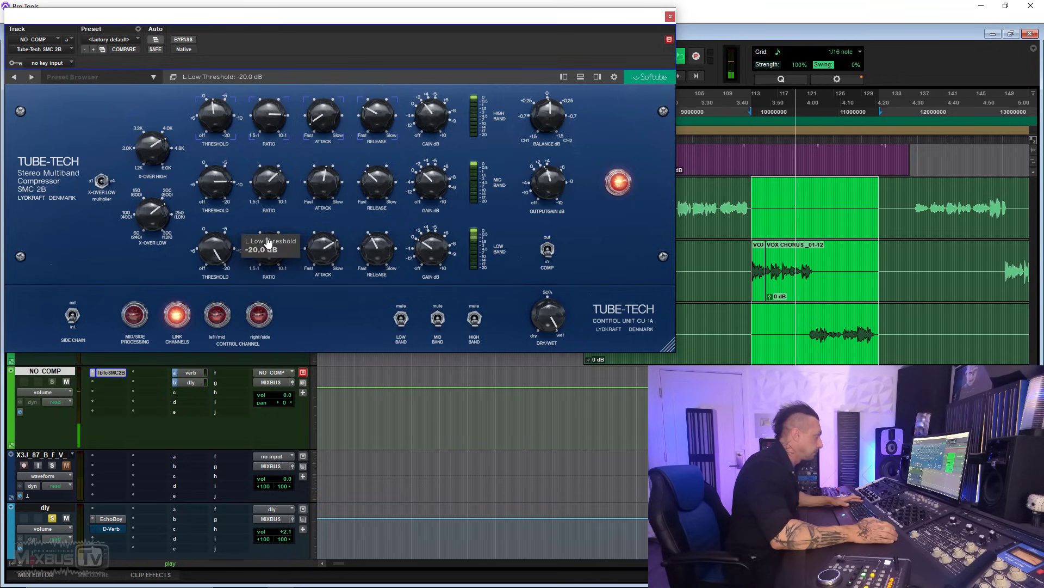
# - Compare the vocal bus repeatedly with compression in and out, trimming the output gain to 2.9 dB and leaving compression in
pyautogui.click(547, 248)
pyautogui.click(549, 250)
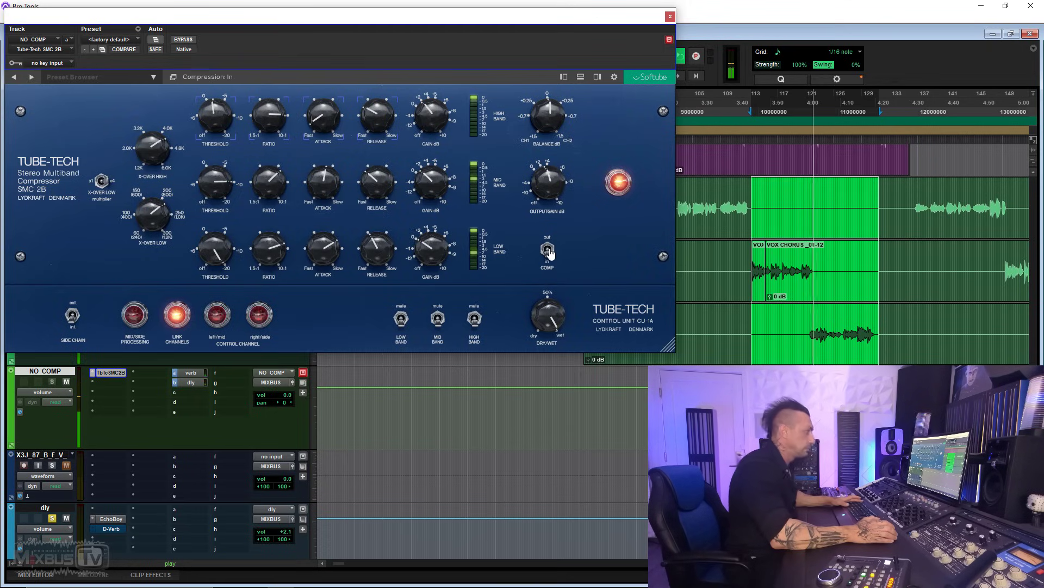
pyautogui.click(548, 249)
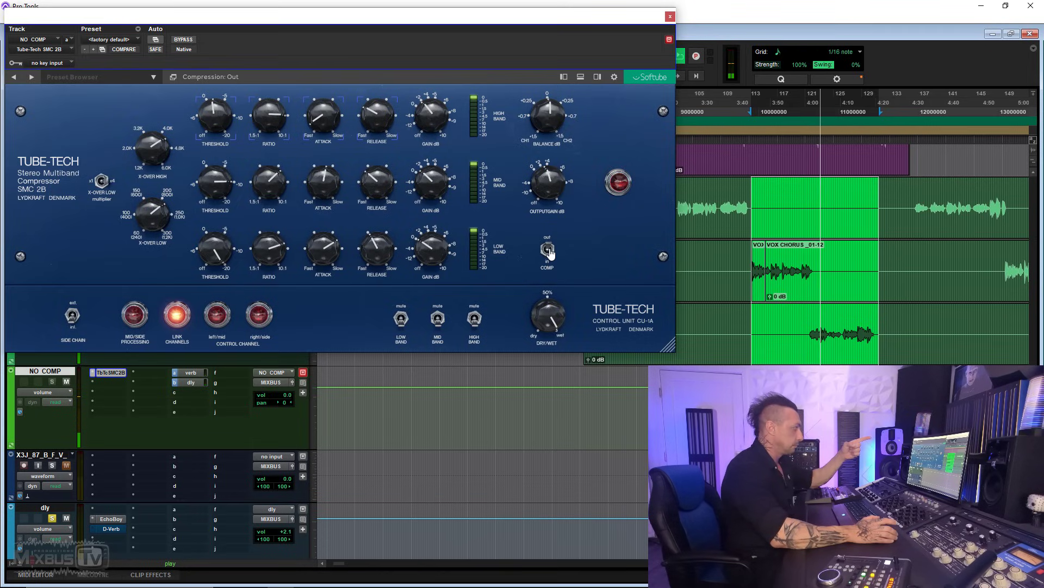
pyautogui.click(548, 249)
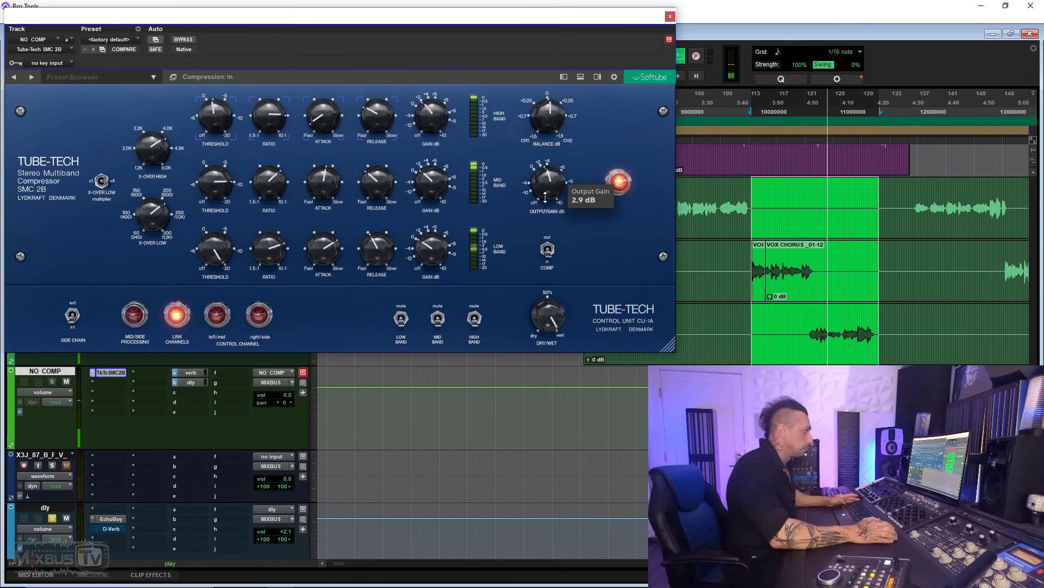
pyautogui.click(548, 249)
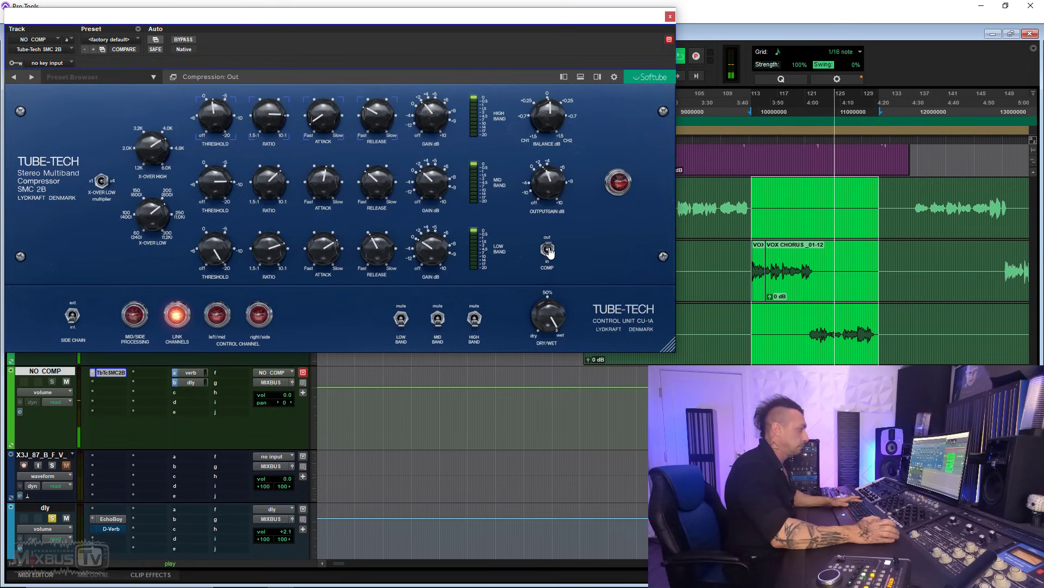
pyautogui.click(548, 249)
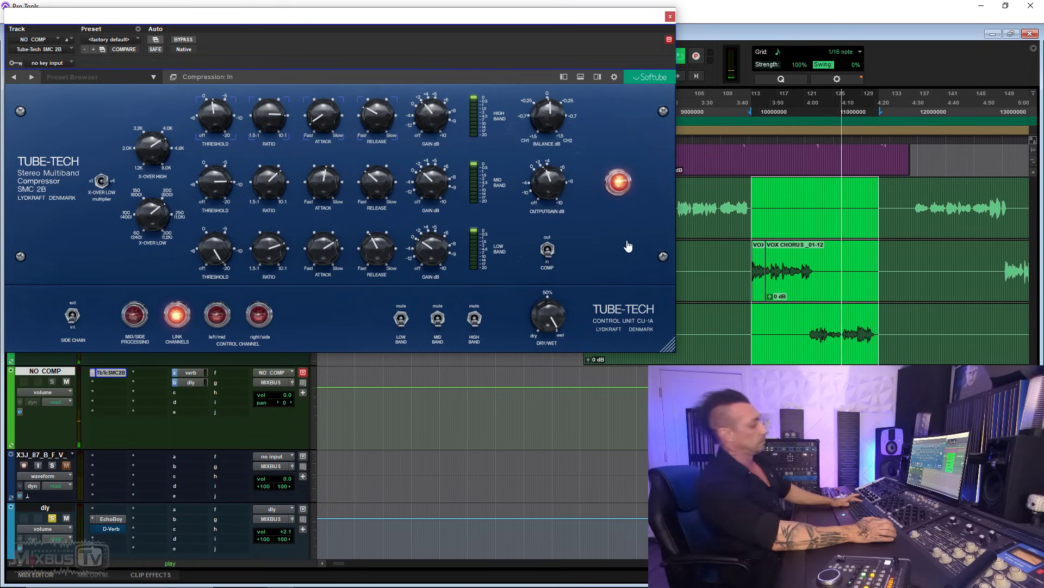
pyautogui.click(549, 249)
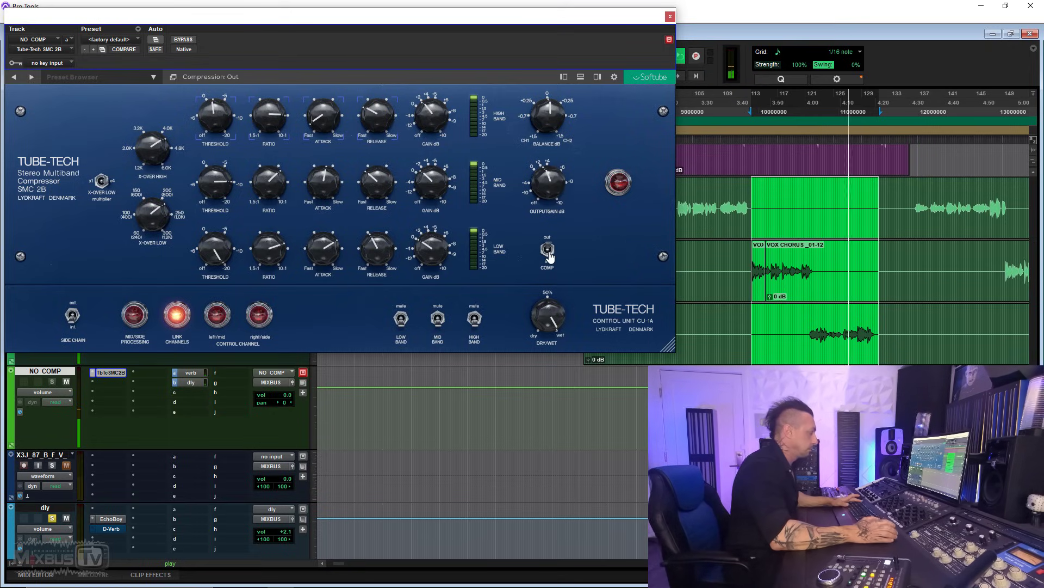
pyautogui.click(548, 249)
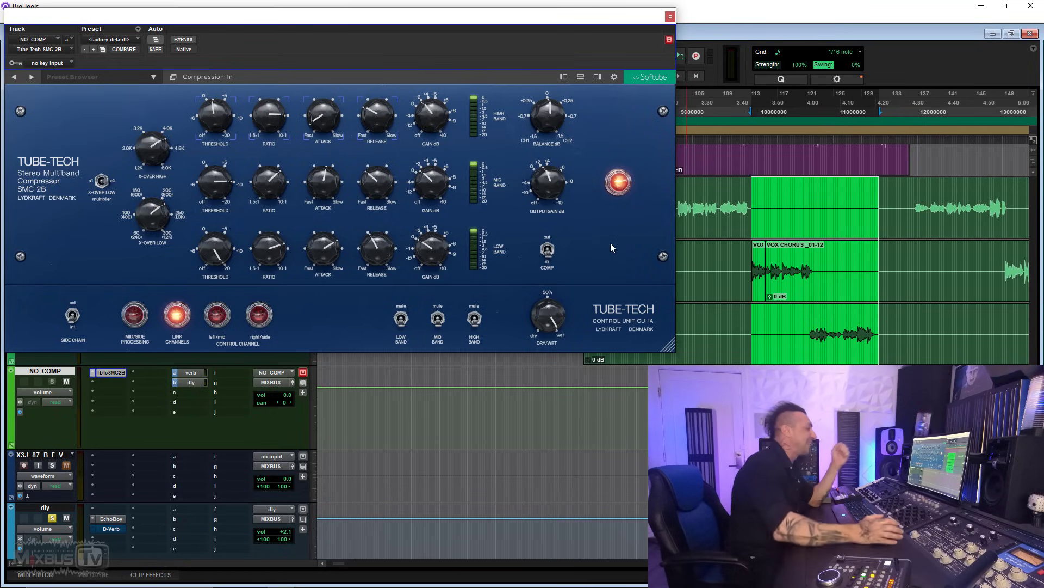
# - Close the vocal bus compressor and bring the BELLA3.dup1.01 track into view
pyautogui.click(670, 18)
pyautogui.hotkey('ctrl', '[')
pyautogui.hotkey('ctrl', '[')
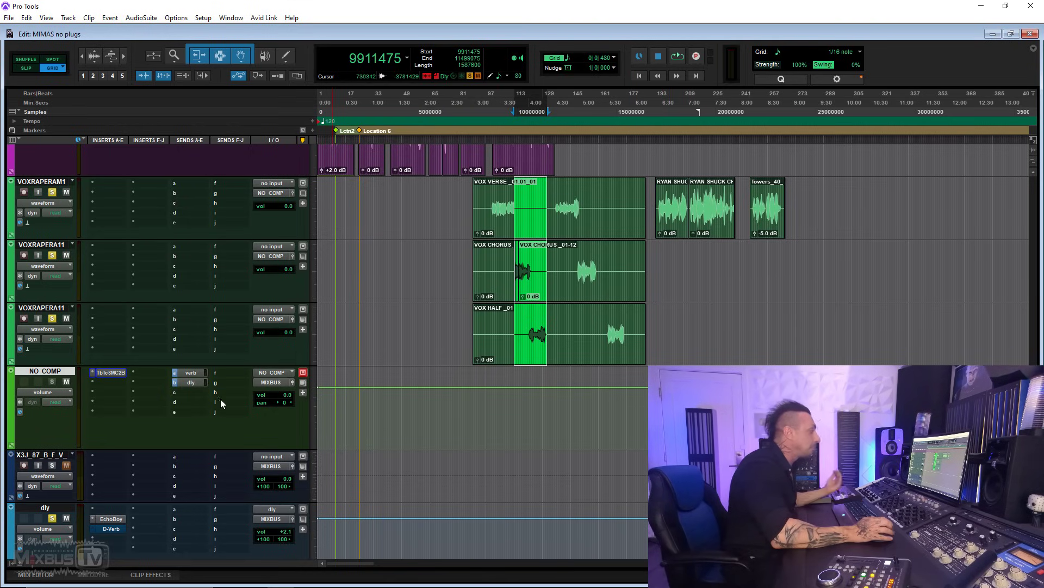
pyautogui.scroll(5, 315, 390)
pyautogui.scroll(-3, 438, 336)
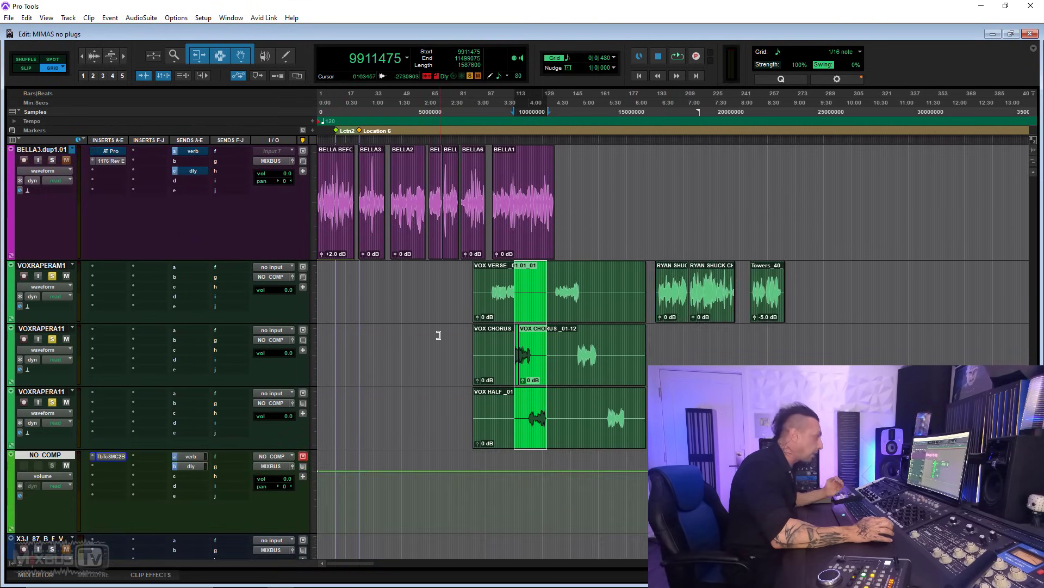
pyautogui.scroll(-5, 234, 335)
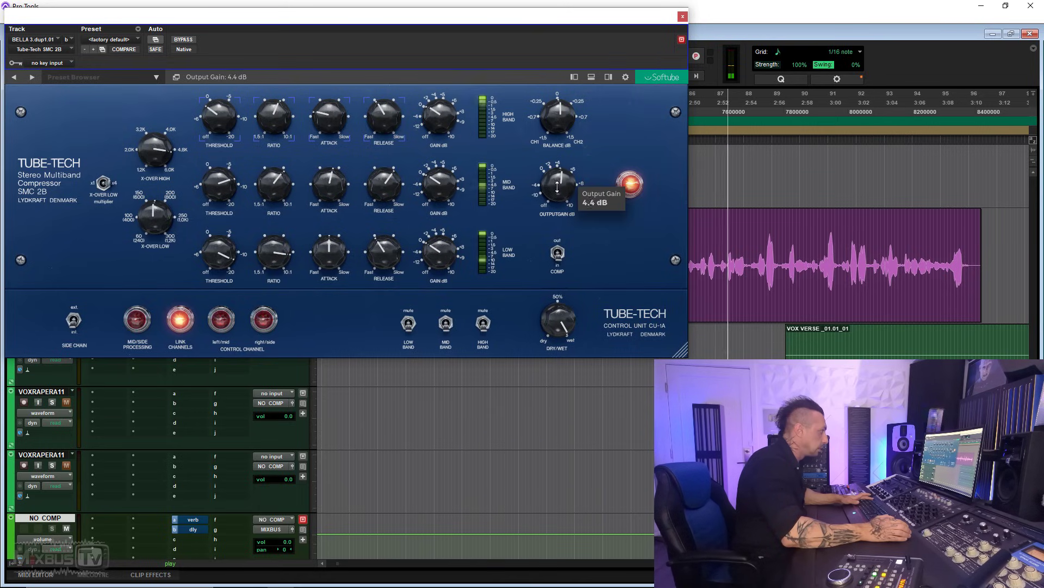
# - Compare the BELLA vocal with compression in and out, slow the mid band's release, and stop playback with compression in
pyautogui.click(560, 254)
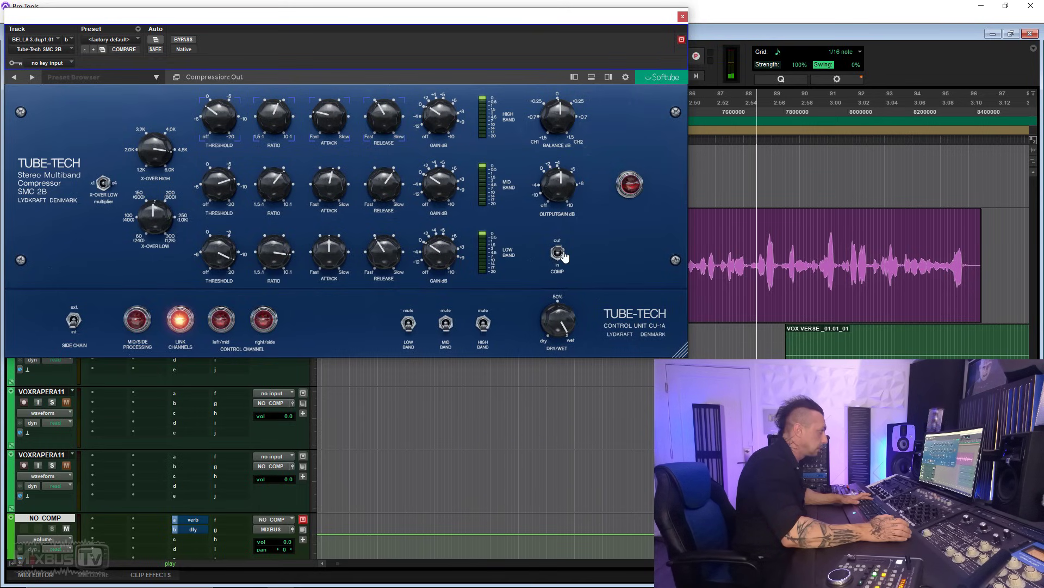
pyautogui.click(561, 253)
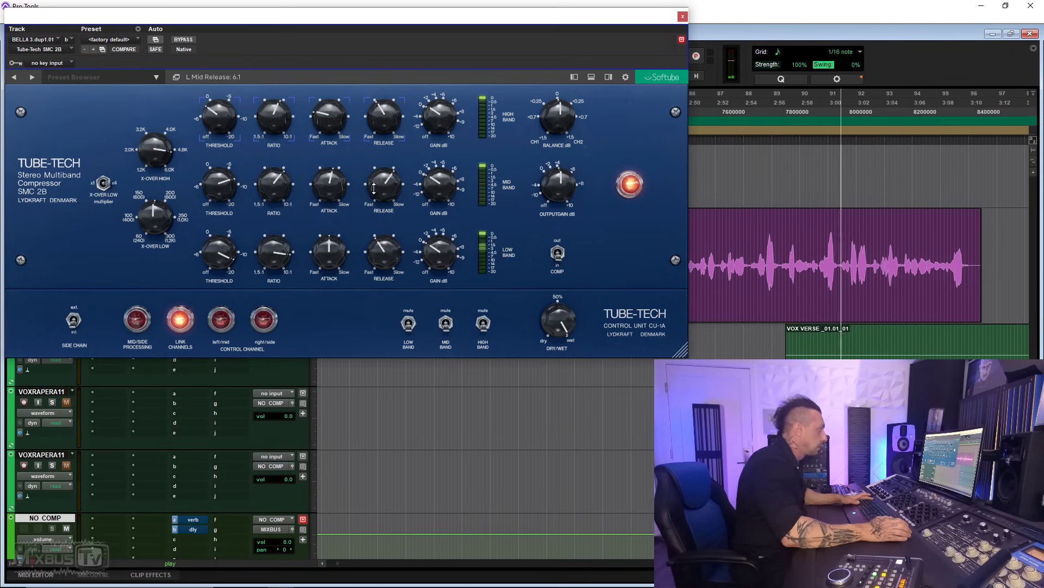
pyautogui.click(558, 254)
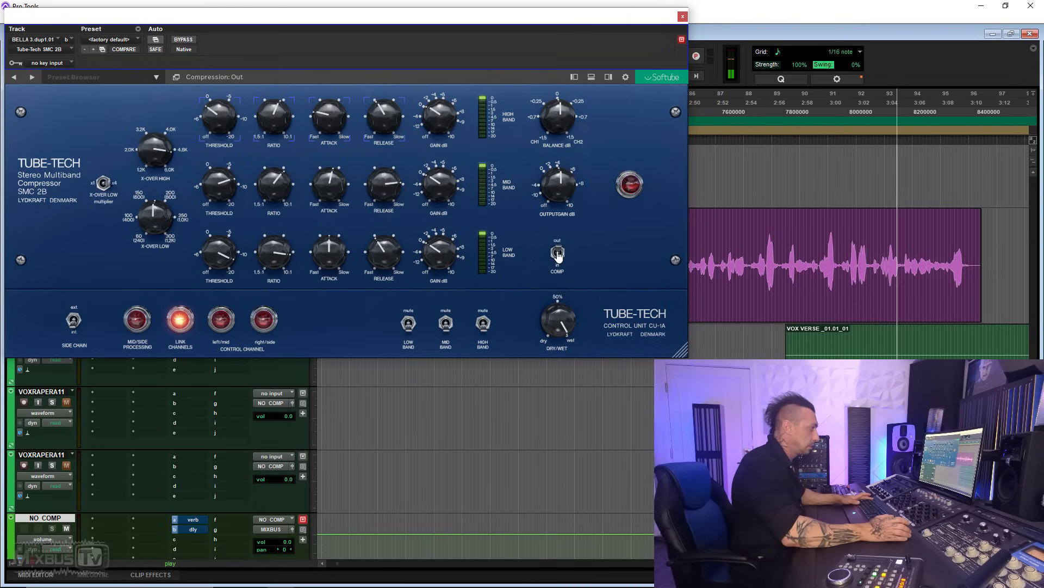
pyautogui.click(558, 253)
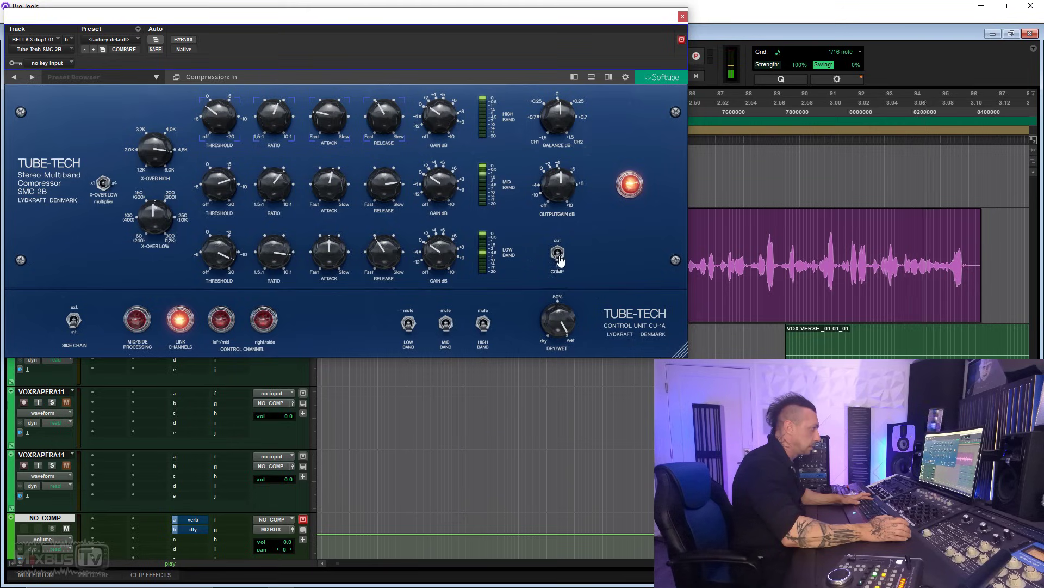
pyautogui.click(558, 254)
pyautogui.click(558, 253)
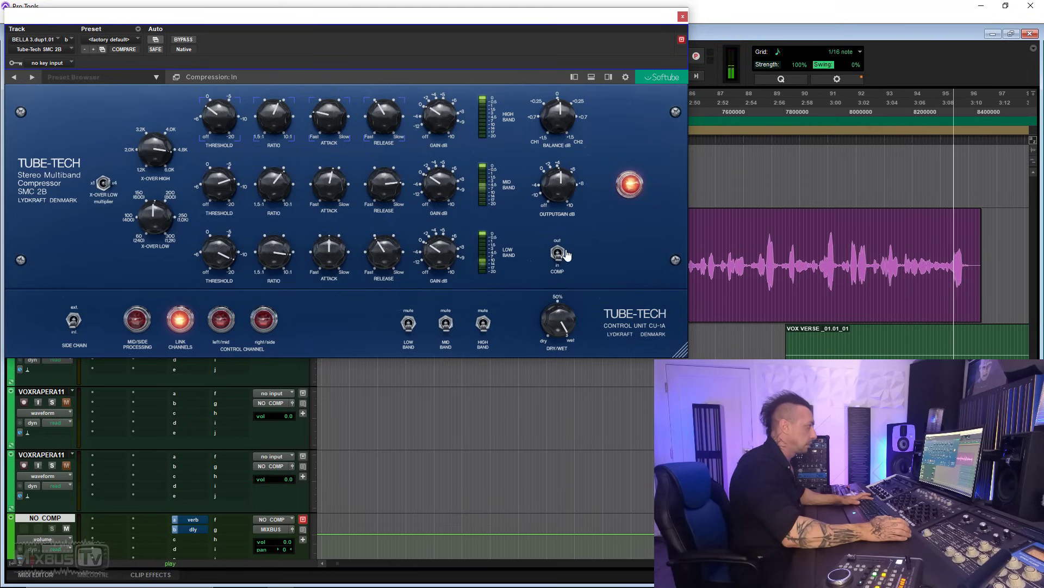
pyautogui.press('space')
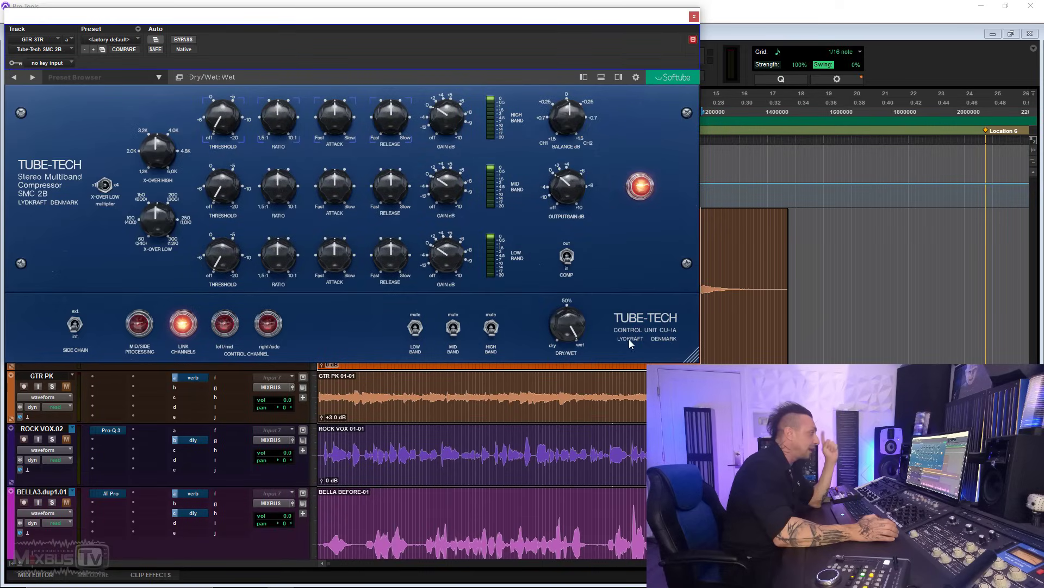
# - Play the GTR STR track and compare it with compression in and out, slowing the high band's release and leaving compression in
pyautogui.moveTo(687, 356); pyautogui.dragTo(679, 350)
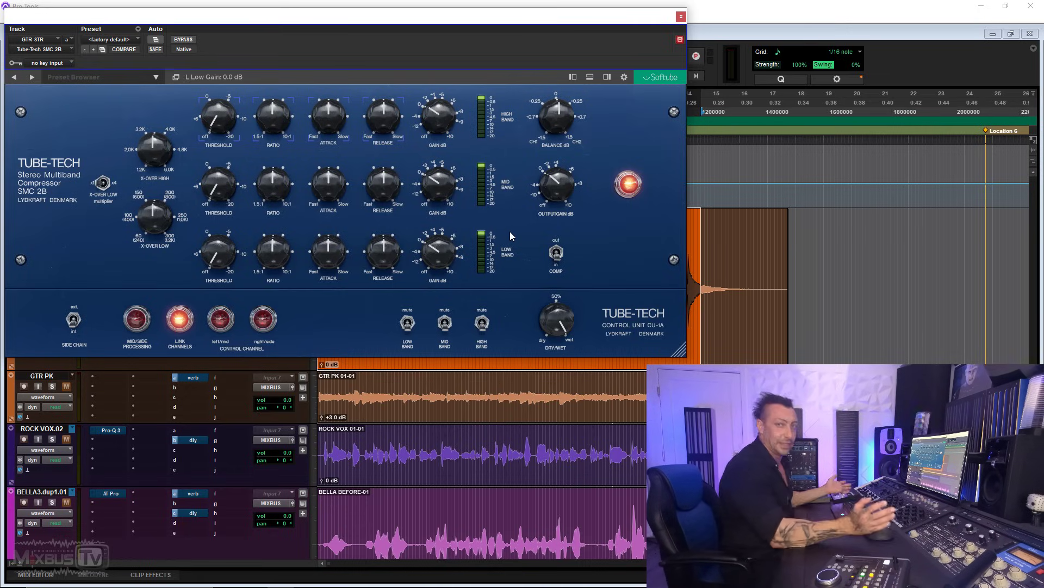
pyautogui.press('space')
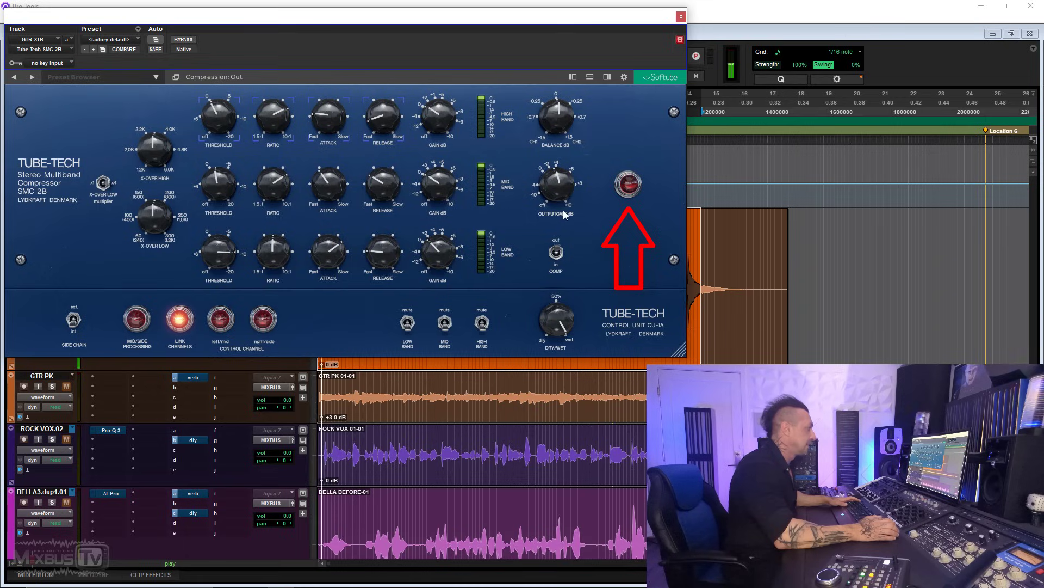
pyautogui.click(556, 249)
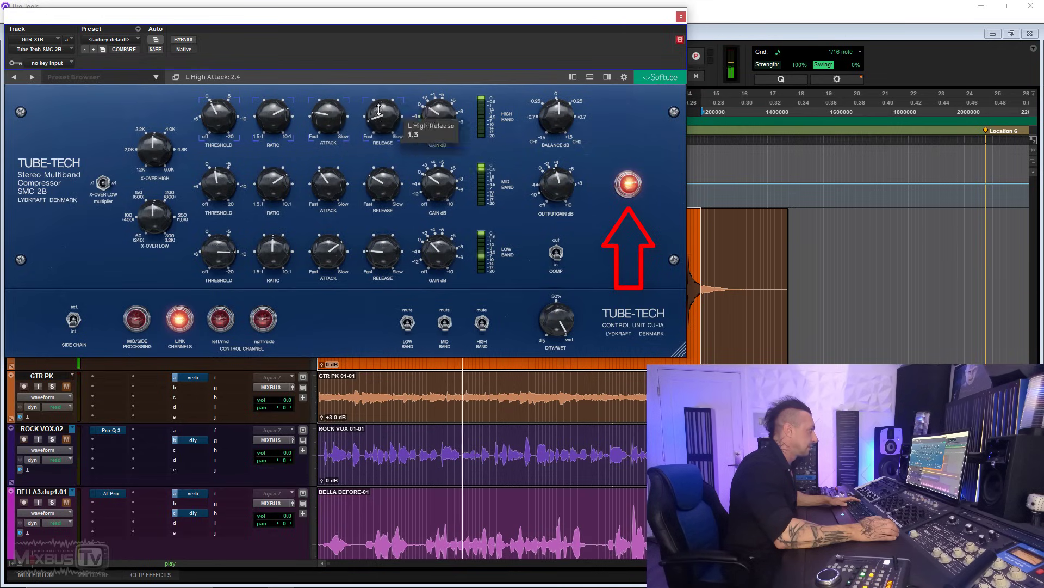
pyautogui.click(556, 252)
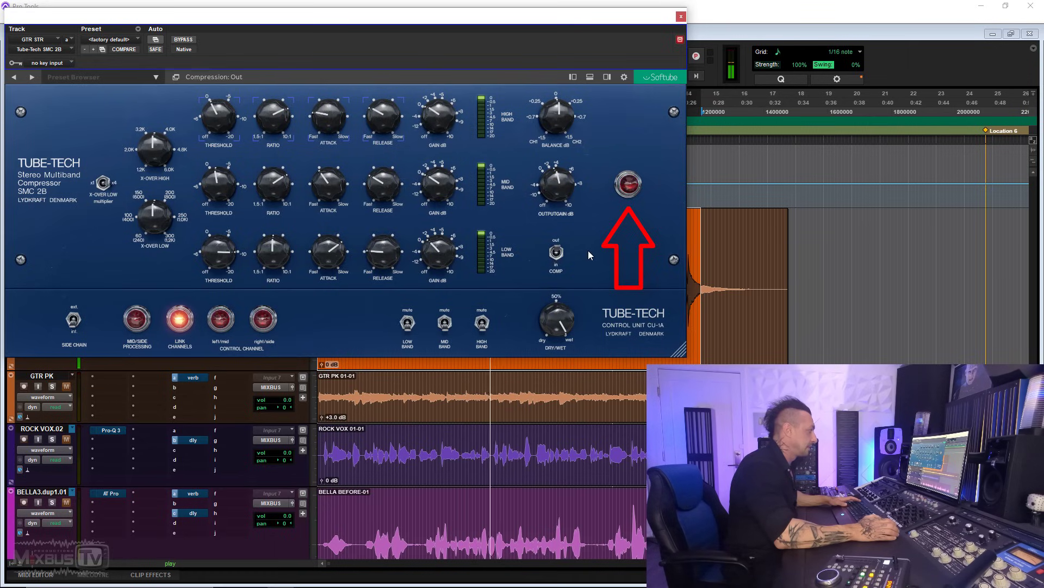
pyautogui.click(558, 251)
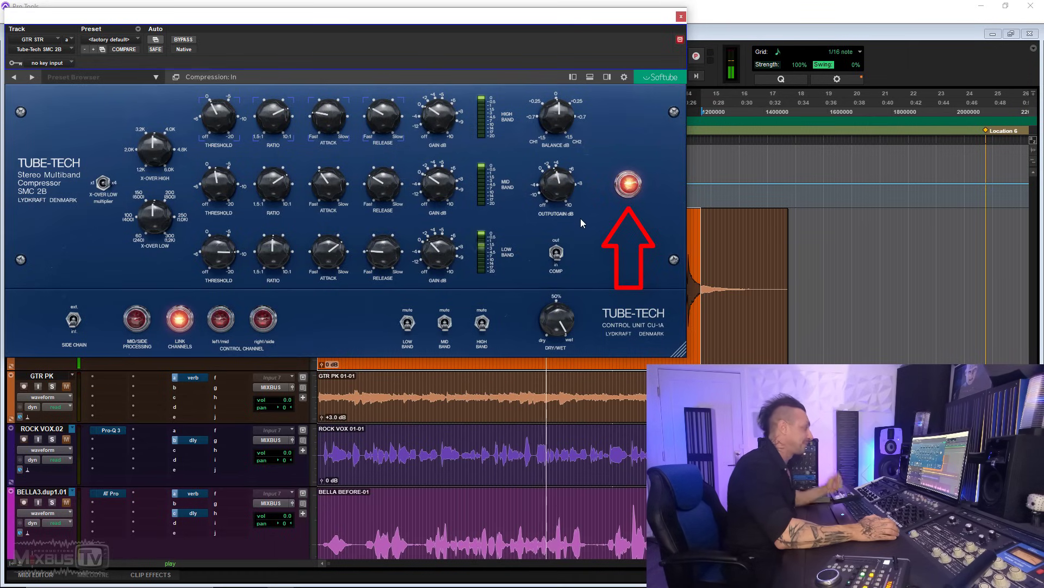
pyautogui.click(558, 253)
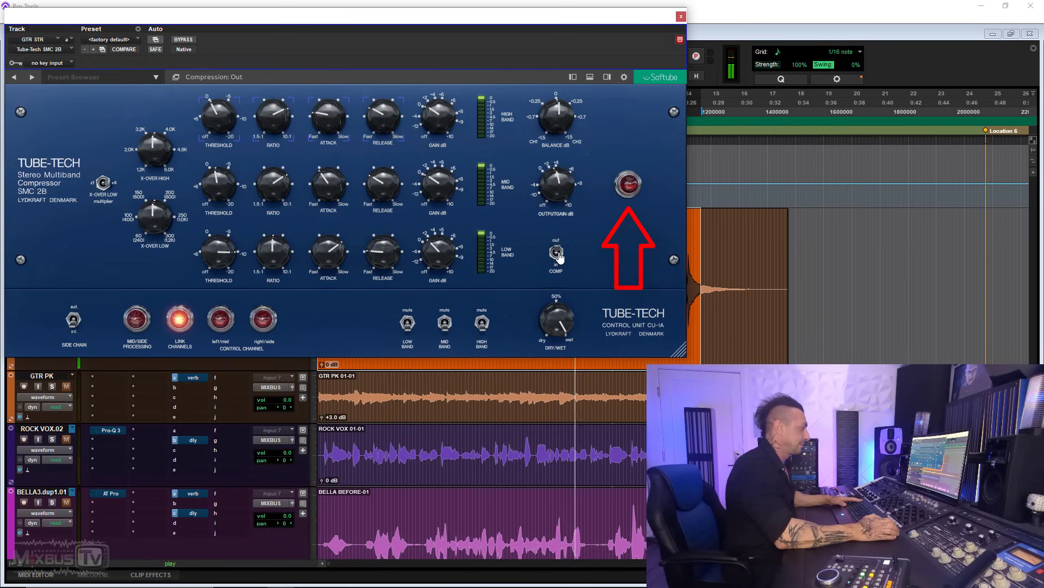
pyautogui.click(558, 253)
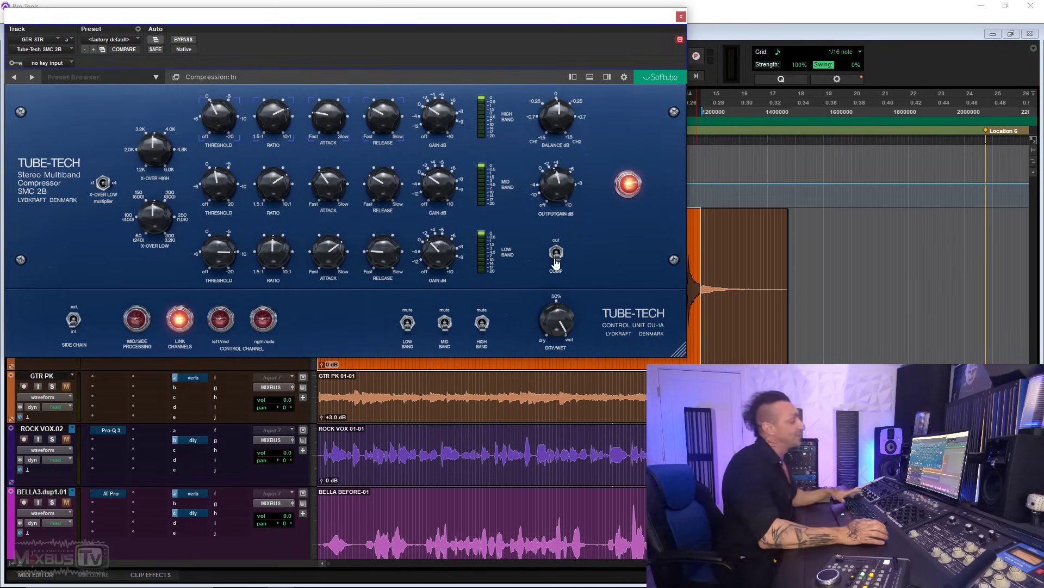
# - Zoom in on the timeline and compare the guitar with compression in and out, setting the mid band's threshold to -3.9 dB
pyautogui.click(863, 253)
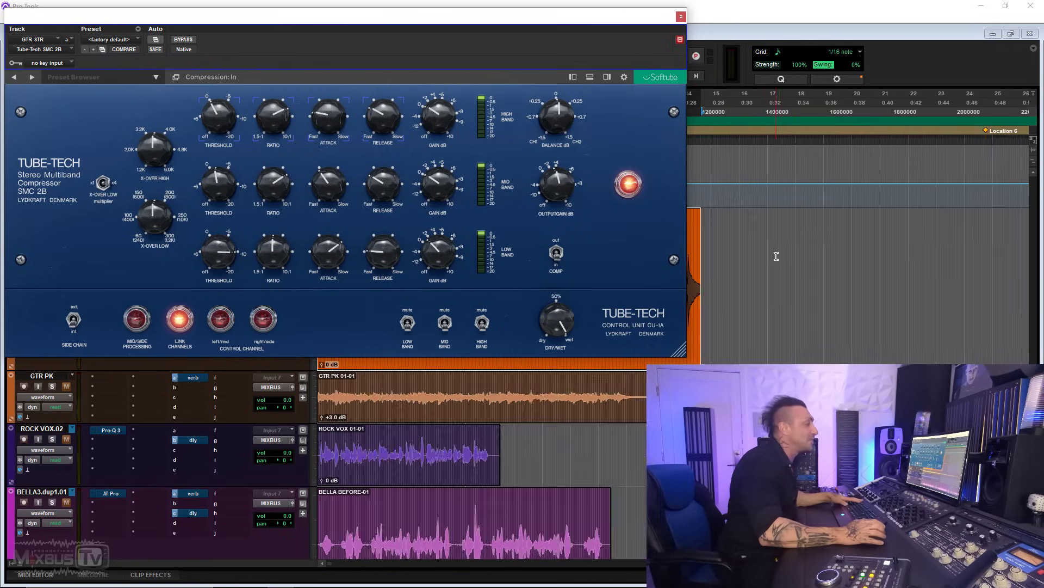
pyautogui.hotkey('ctrl', ']')
pyautogui.hotkey('ctrl', ']')
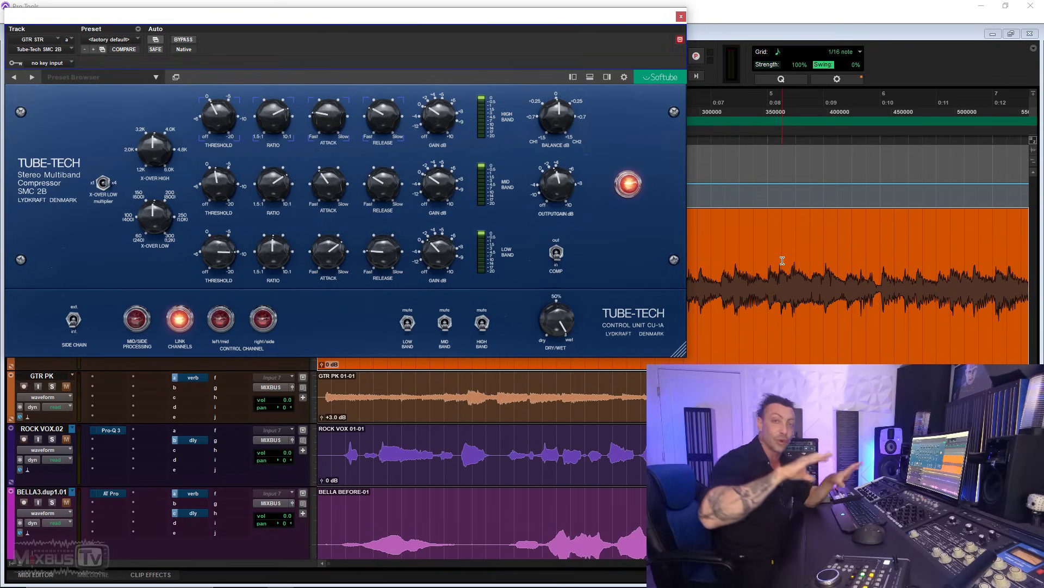
pyautogui.click(560, 264)
pyautogui.press('space')
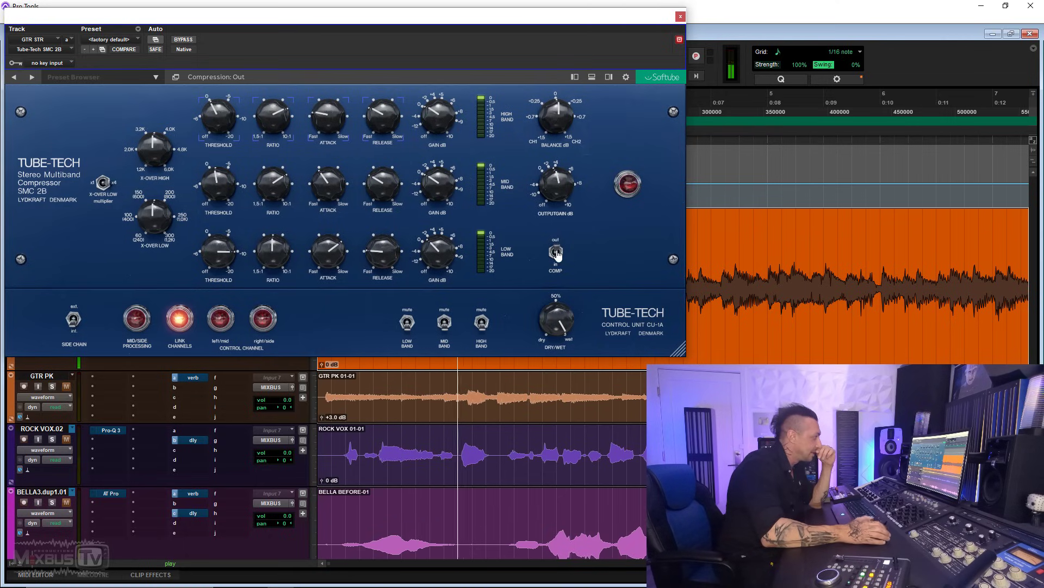
pyautogui.click(557, 254)
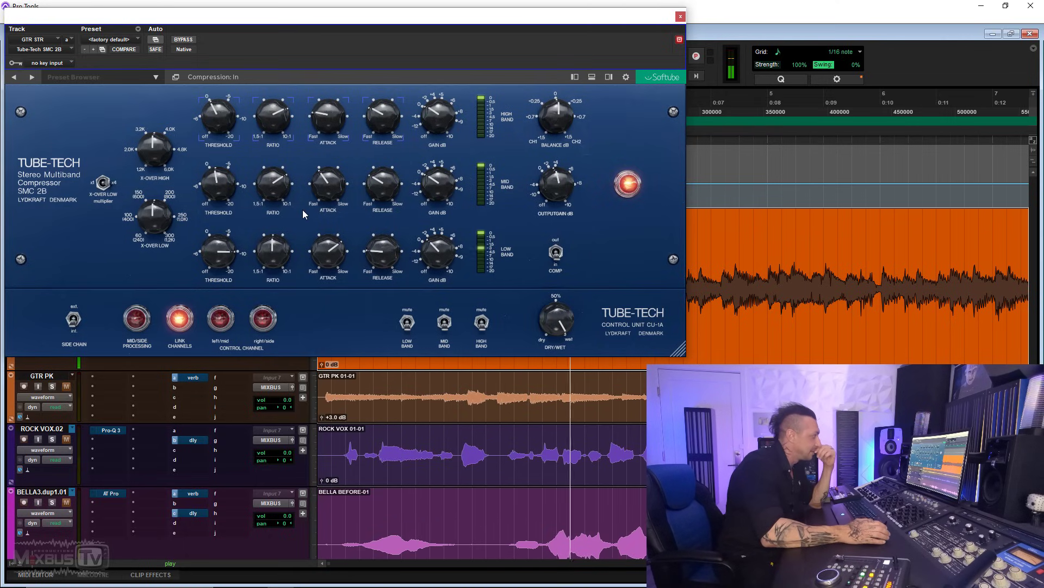
pyautogui.moveTo(227, 177)
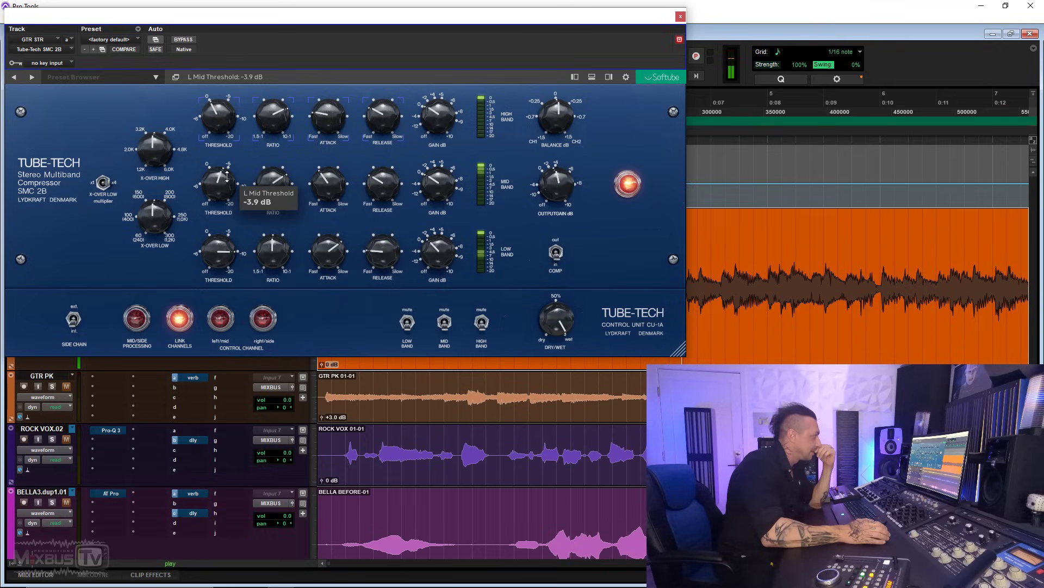
pyautogui.click(557, 253)
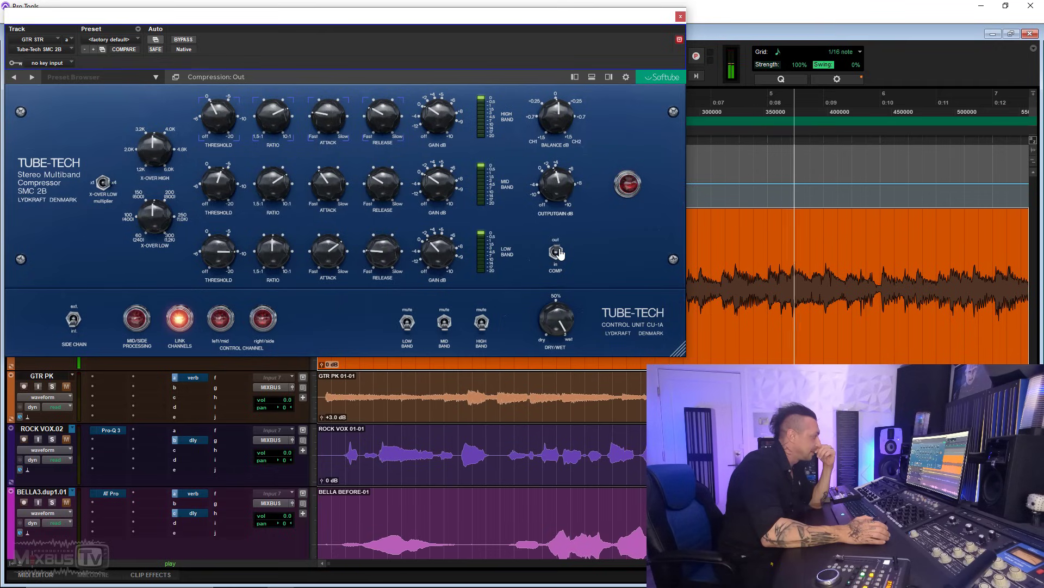
pyautogui.click(558, 253)
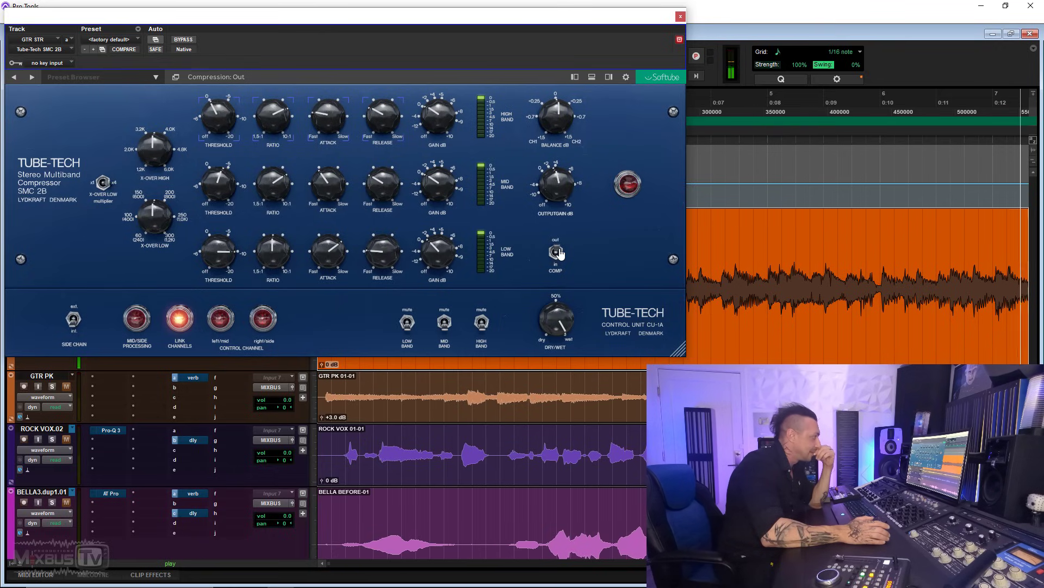
# - Recall memory location 2 in the session
pyautogui.press('KP_Decimal')
pyautogui.press('KP_2')
pyautogui.press('KP_Decimal')
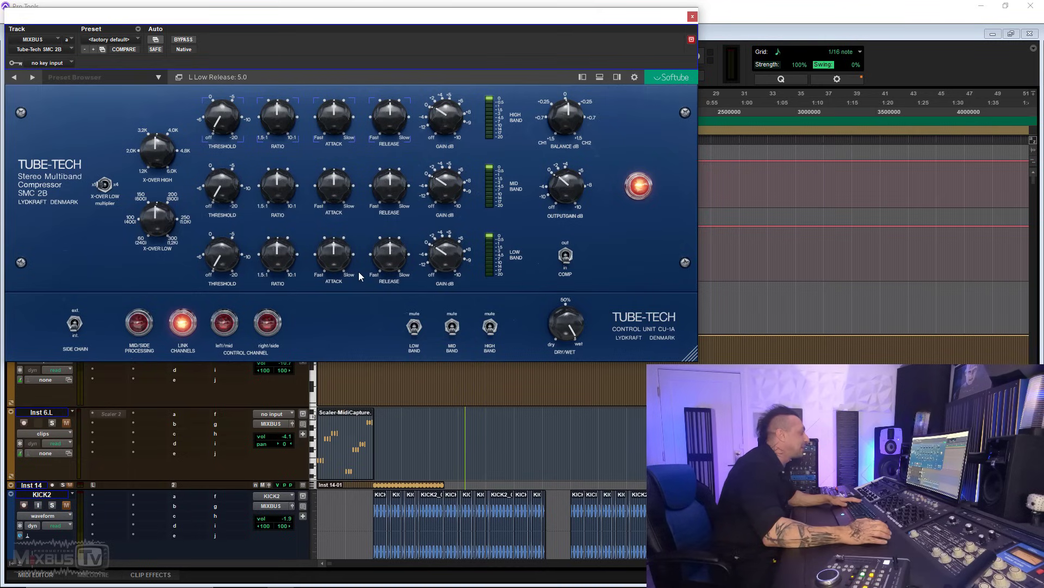
# - Play the mix, lower the MIXBUS compressor's low crossover, and engage all three bands' thresholds, with the high band at 0.0 dB
pyautogui.moveTo(174, 221); pyautogui.dragTo(219, 223)
pyautogui.press('space')
pyautogui.moveTo(222, 185); pyautogui.dragTo(217, 121)
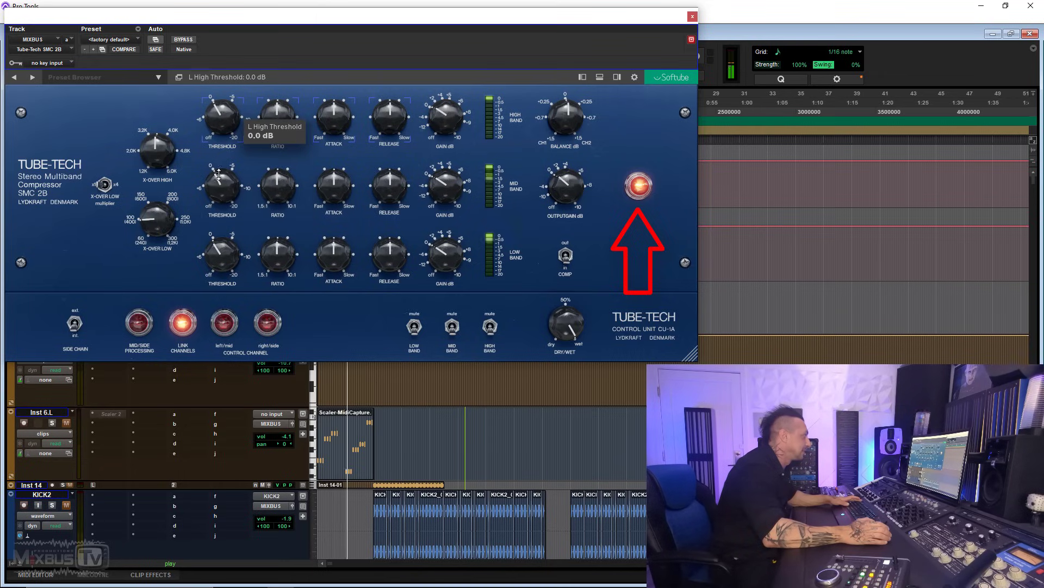
# - Set the output gain to 2.0 dB, then slow the low band's attack, shorten its release and set its gain to 2.4 dB
pyautogui.moveTo(567, 182); pyautogui.dragTo(574, 165)
pyautogui.scroll(-3, 571, 171)
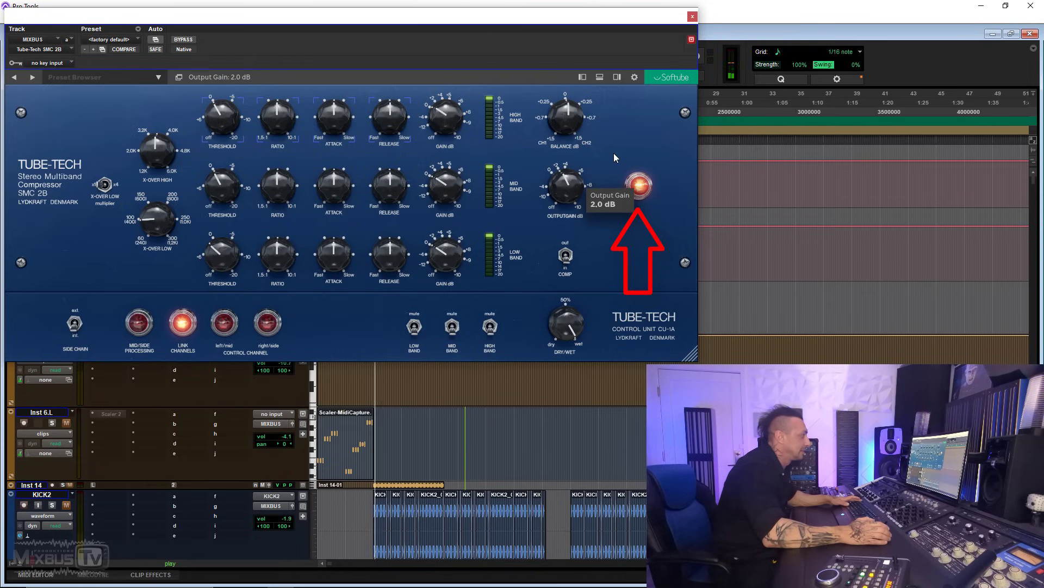
pyautogui.moveTo(342, 264); pyautogui.dragTo(387, 274)
pyautogui.moveTo(271, 261); pyautogui.dragTo(275, 256)
pyautogui.moveTo(445, 263); pyautogui.dragTo(448, 253)
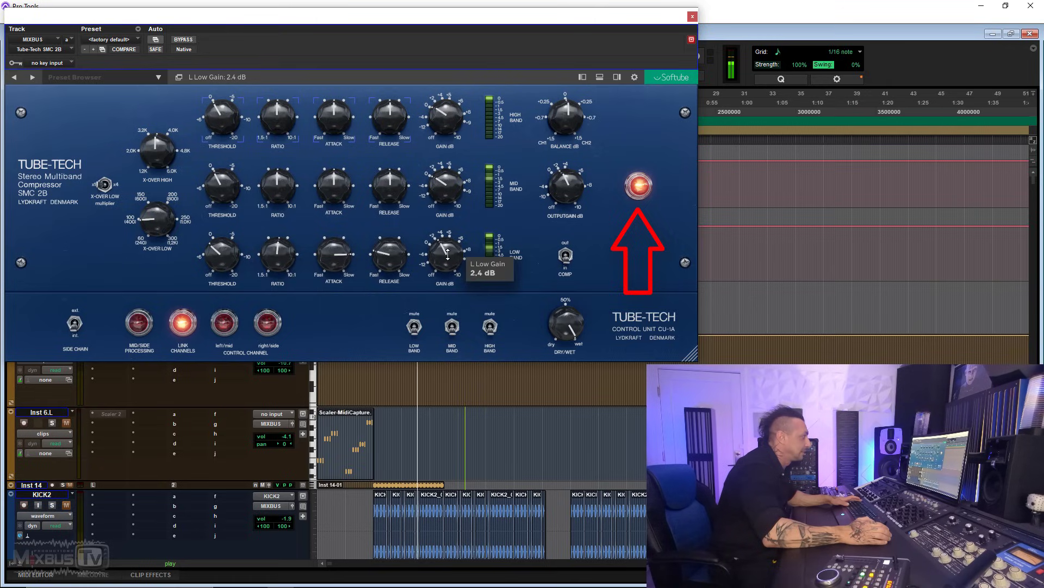
# - Slow the mid band's attack, shorten the mid and high bands' releases, and set the high band's attack to 2.6
pyautogui.moveTo(565, 191); pyautogui.dragTo(566, 189)
pyautogui.moveTo(336, 201); pyautogui.dragTo(389, 203)
pyautogui.moveTo(389, 116); pyautogui.dragTo(370, 141)
pyautogui.moveTo(323, 102); pyautogui.dragTo(335, 115)
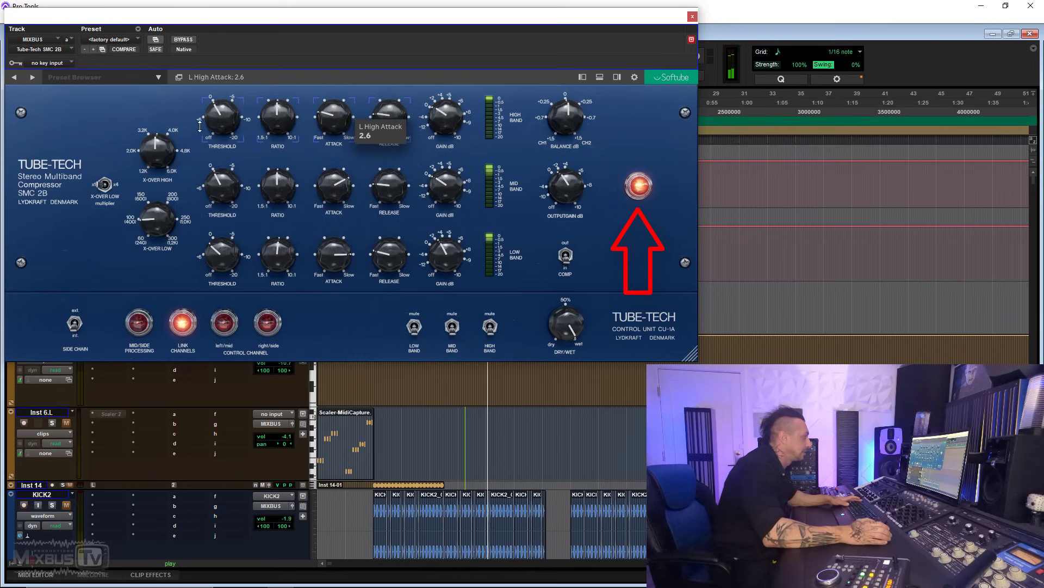
# - Compare the mix with compression in and out, trimming the low band's gain to 1.9 dB and raising the low crossover slightly
pyautogui.click(571, 252)
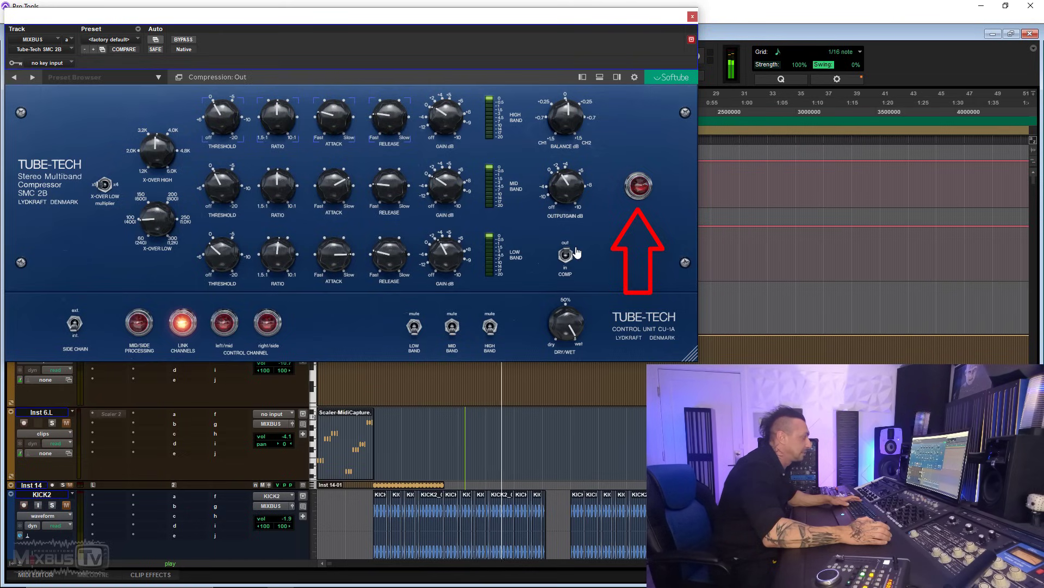
pyautogui.moveTo(445, 255)
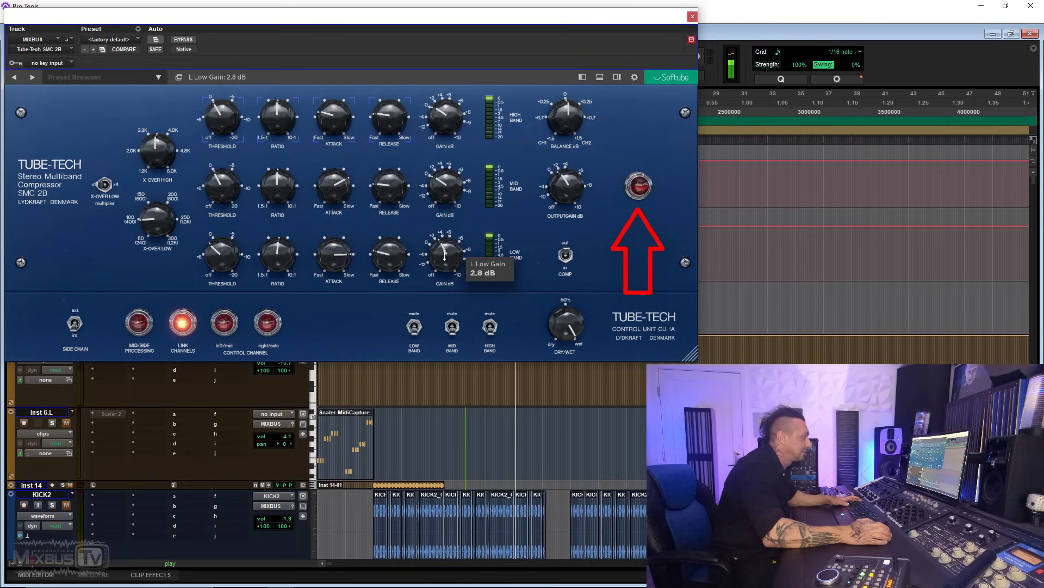
pyautogui.click(566, 255)
pyautogui.moveTo(455, 262)
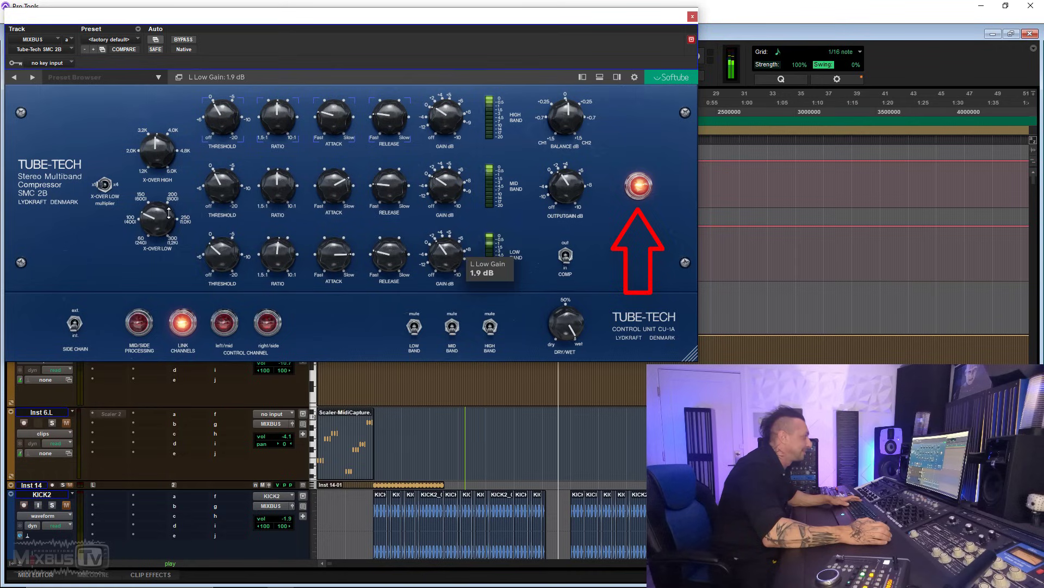
pyautogui.click(566, 255)
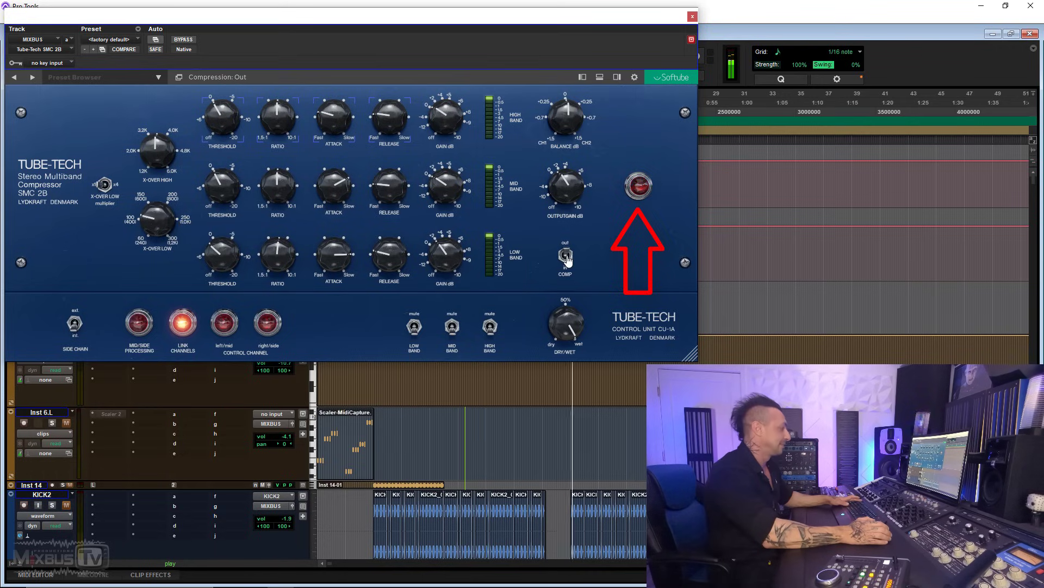
# - Keep comparing the mix in and out, setting the output gain to 1.4 dB and adjusting the high band's gain
pyautogui.click(566, 256)
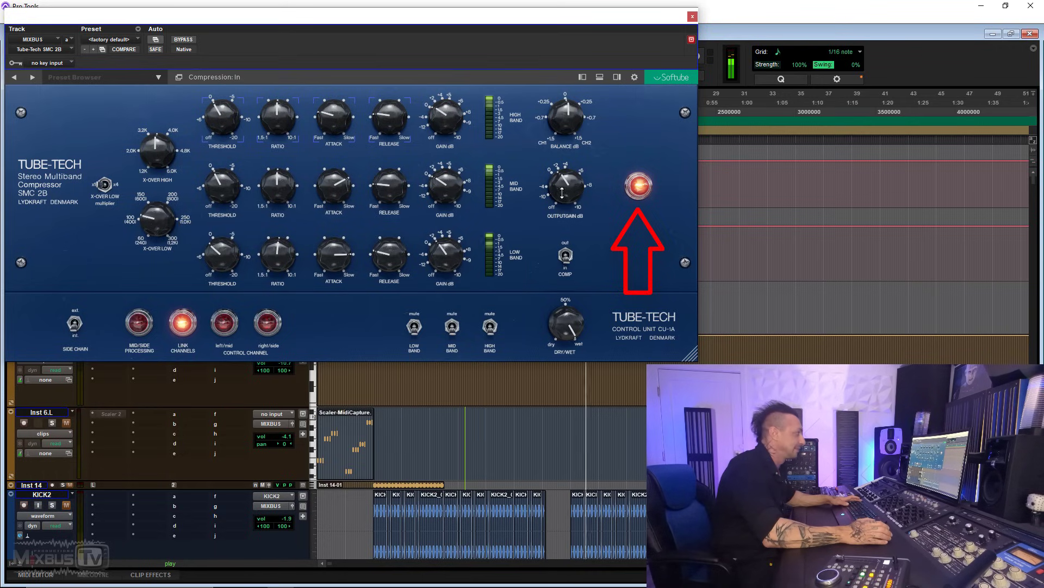
pyautogui.click(567, 255)
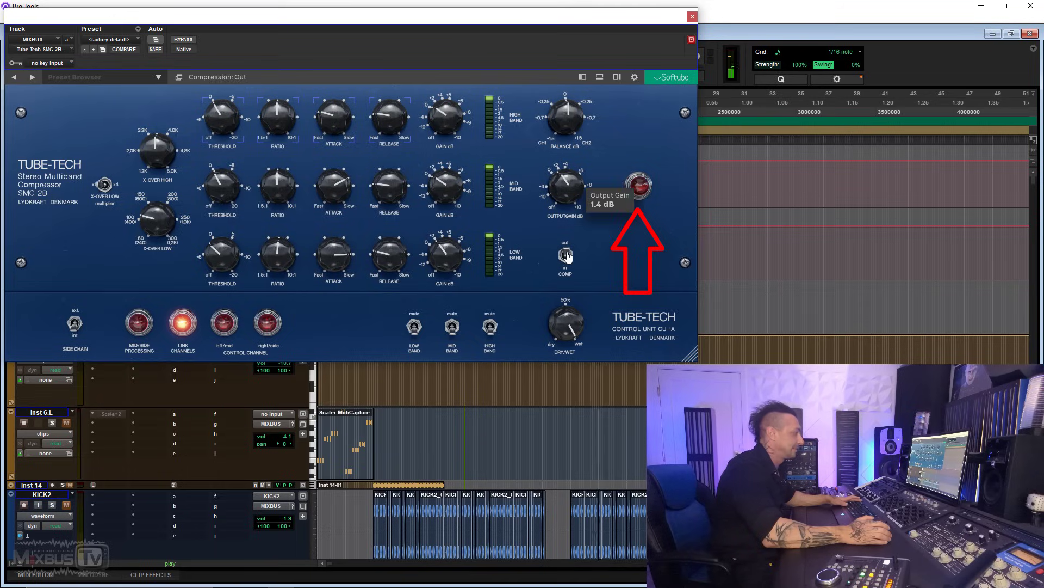
pyautogui.click(566, 256)
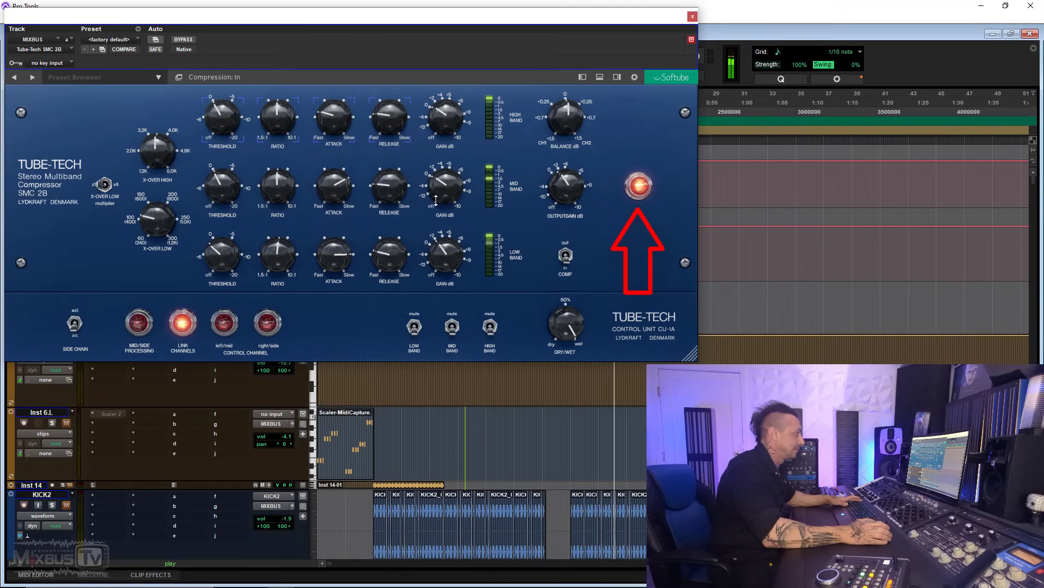
pyautogui.moveTo(448, 115); pyautogui.dragTo(449, 111)
pyautogui.click(566, 255)
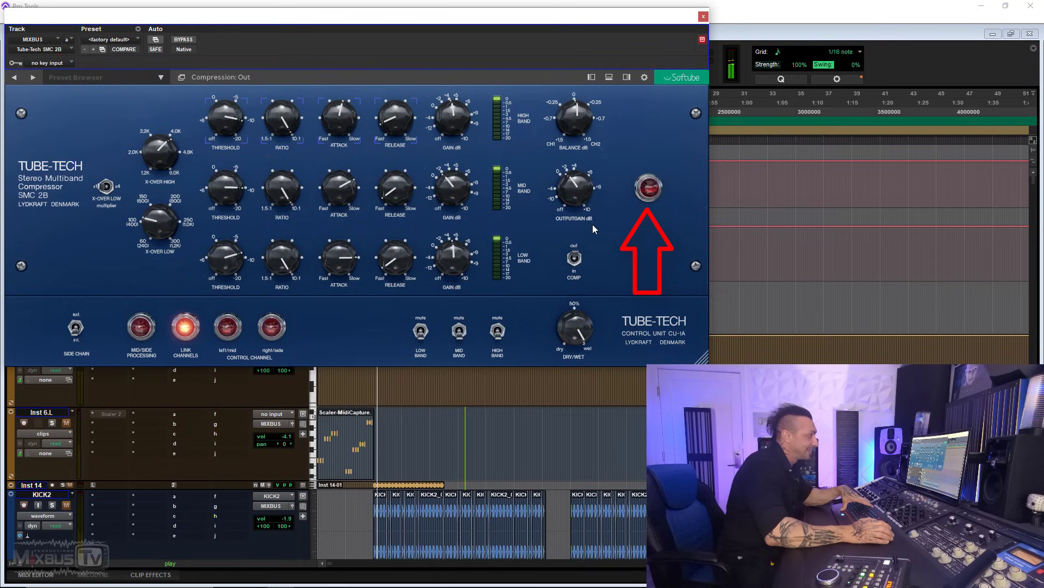
# - Compare the heavily compressed mix in and out, raising the low band's gain and setting the mid band's gain to 2.2 dB, leaving compression in
pyautogui.click(575, 259)
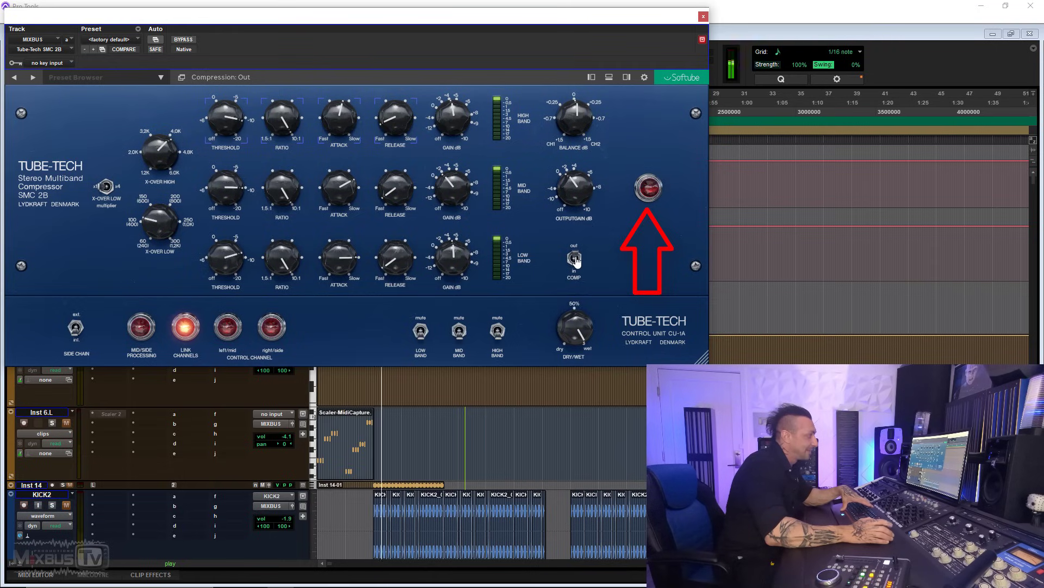
pyautogui.moveTo(577, 200)
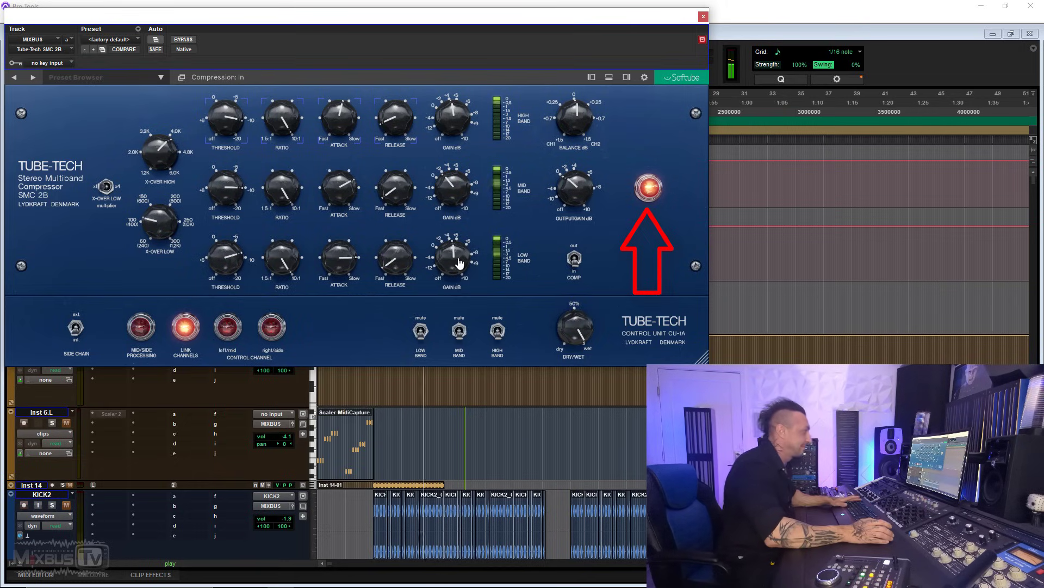
pyautogui.moveTo(450, 252)
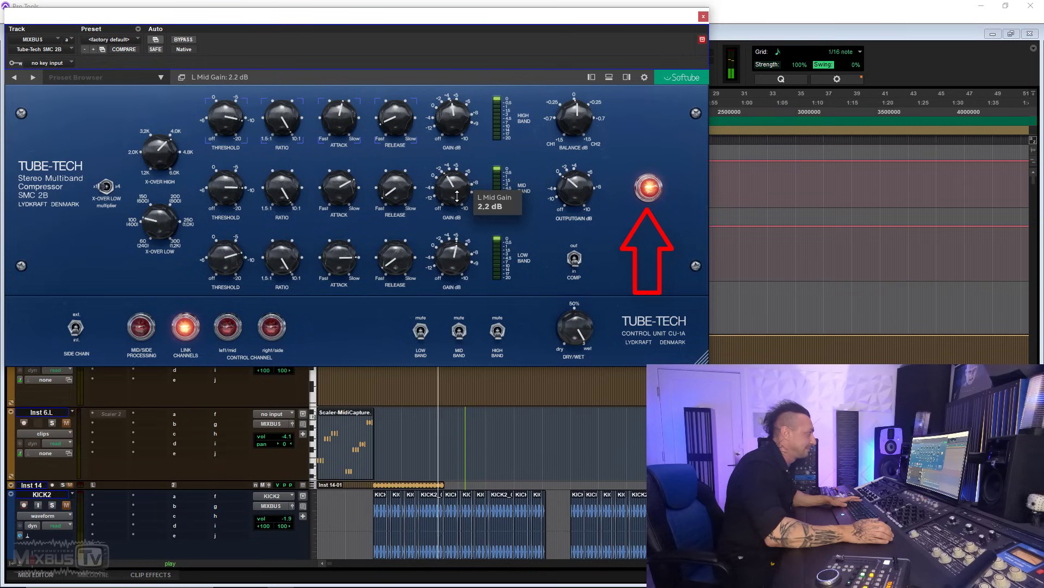
pyautogui.click(574, 259)
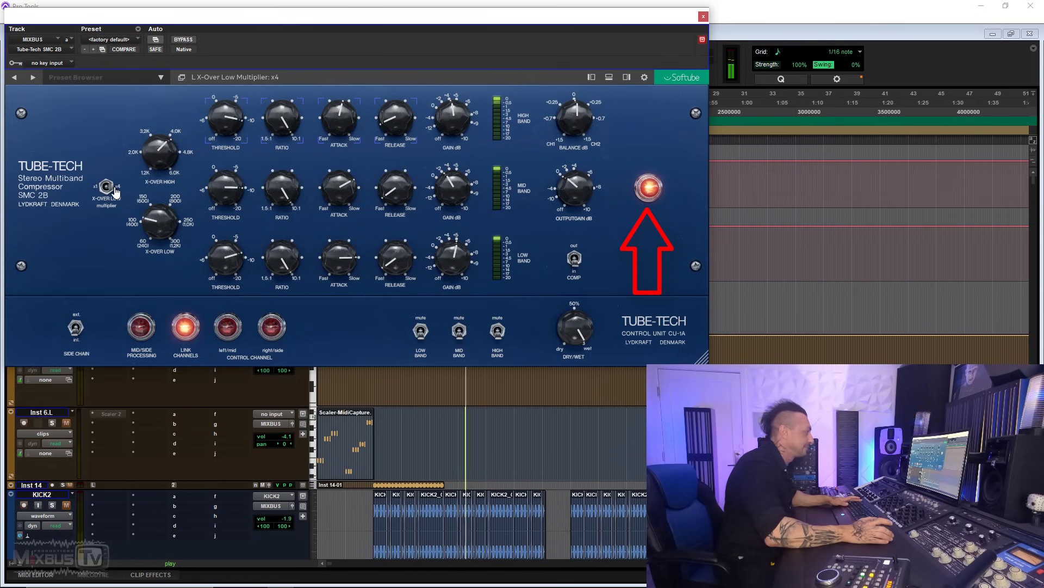
pyautogui.click(574, 258)
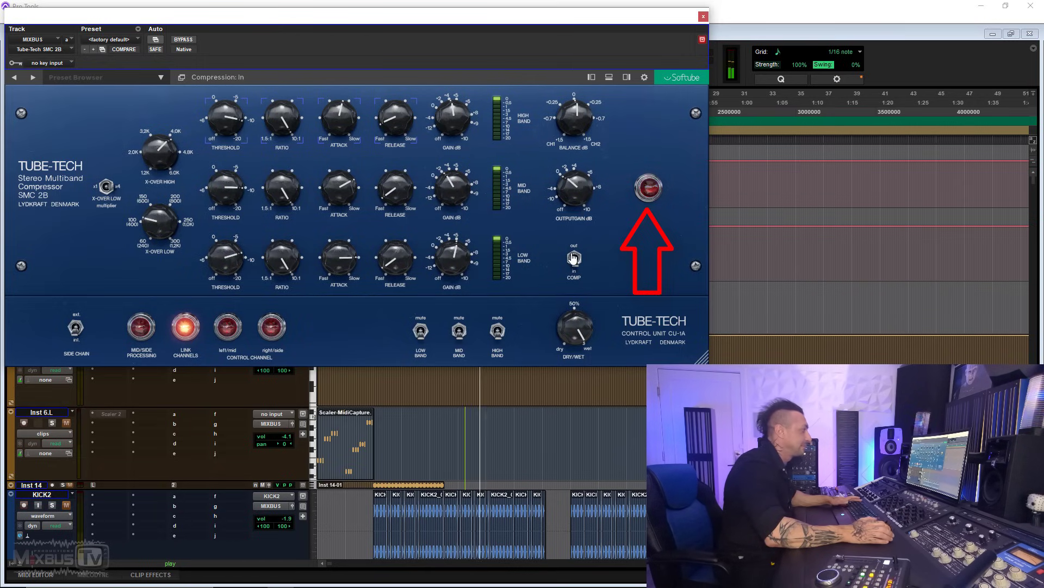
pyautogui.click(574, 258)
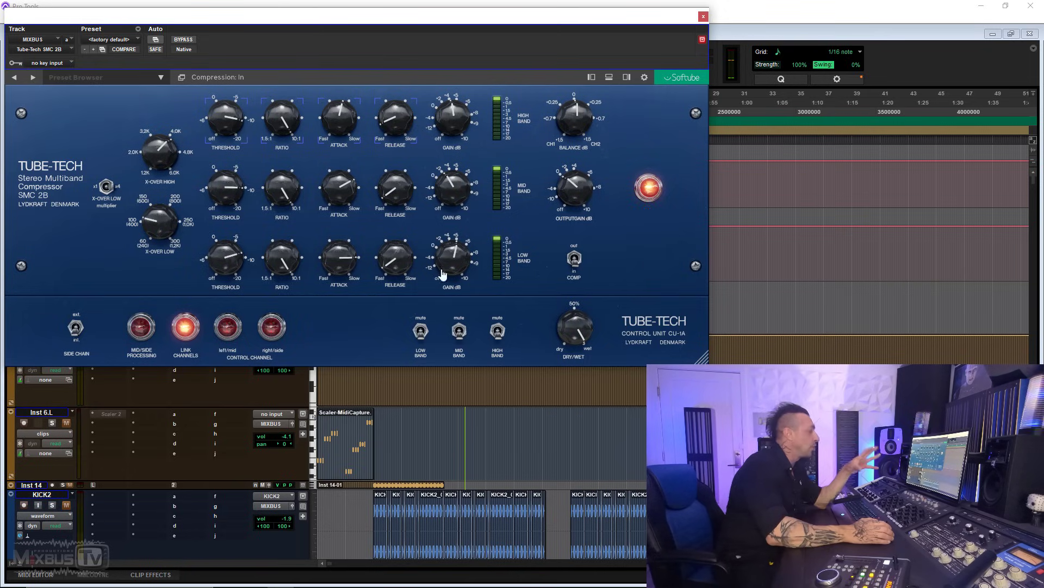
pyautogui.moveTo(462, 258)
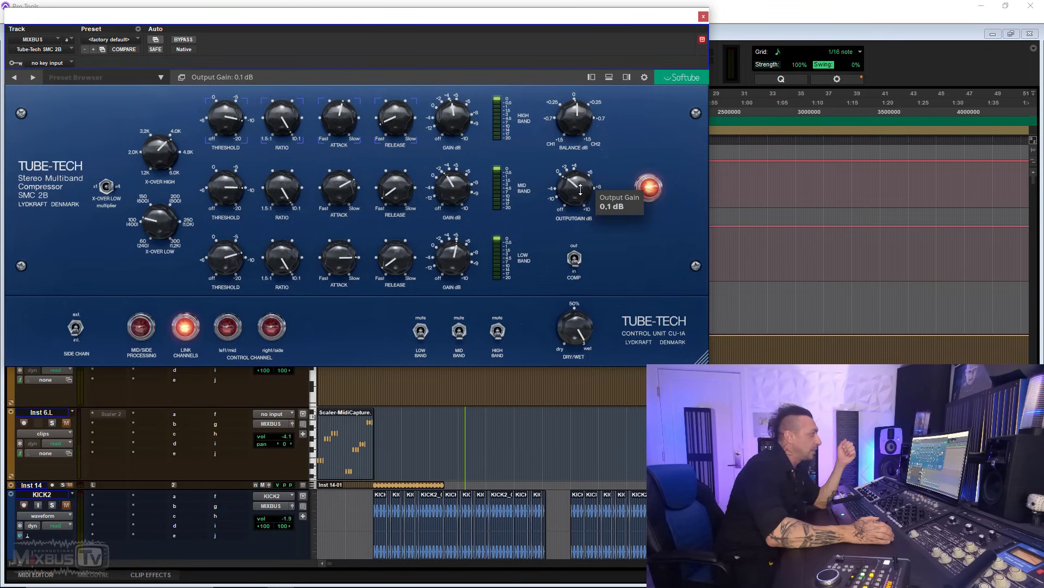
pyautogui.moveTo(456, 191)
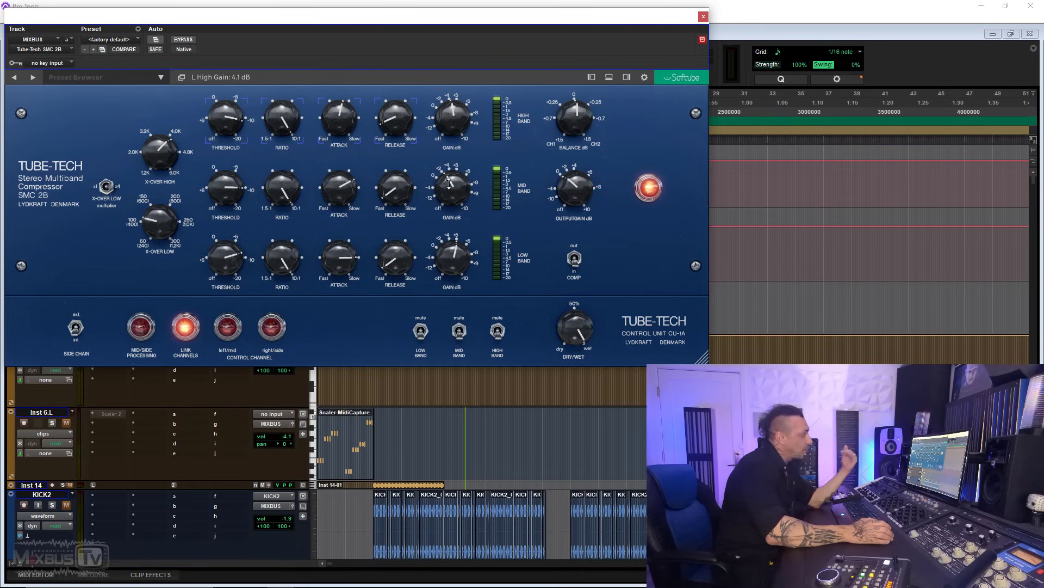